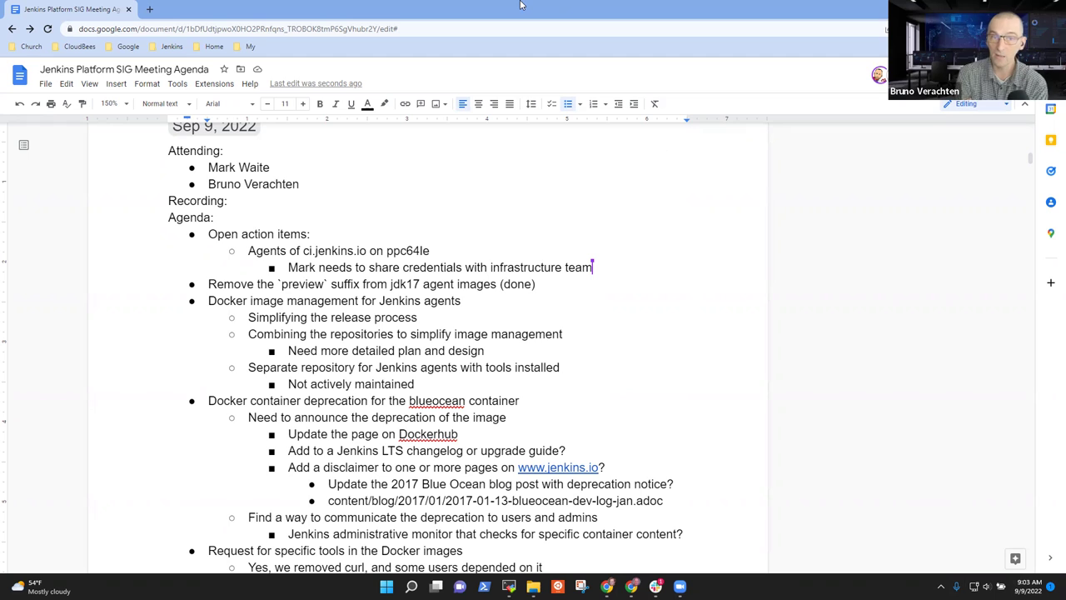
Review the top of the agenda, highlighting the Docker image management and Docker container deprecation items
click(360, 185)
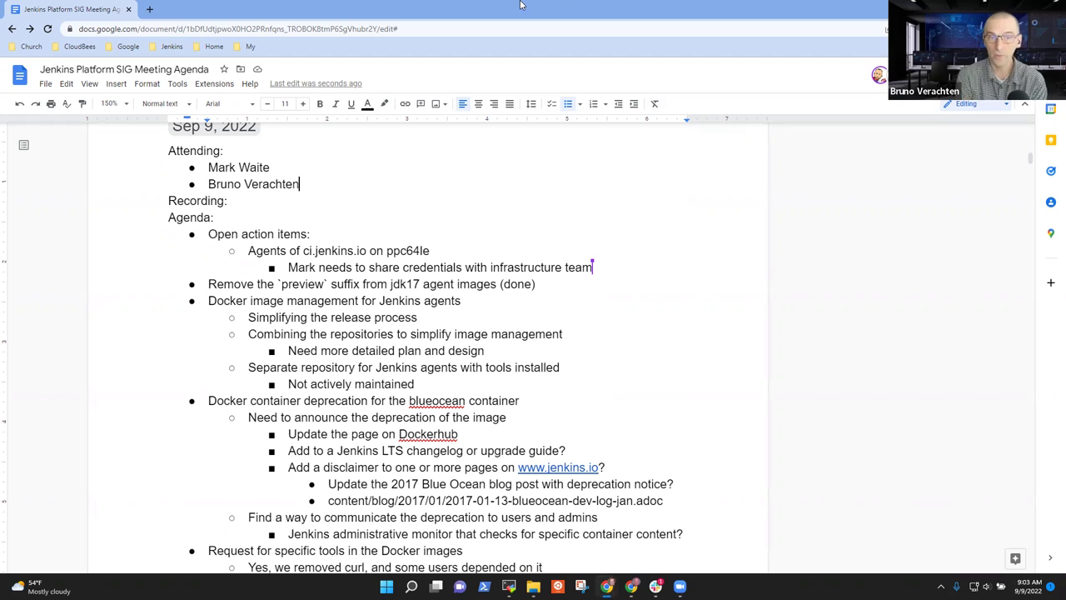
click(273, 150)
scroll(272, 150, up, 3)
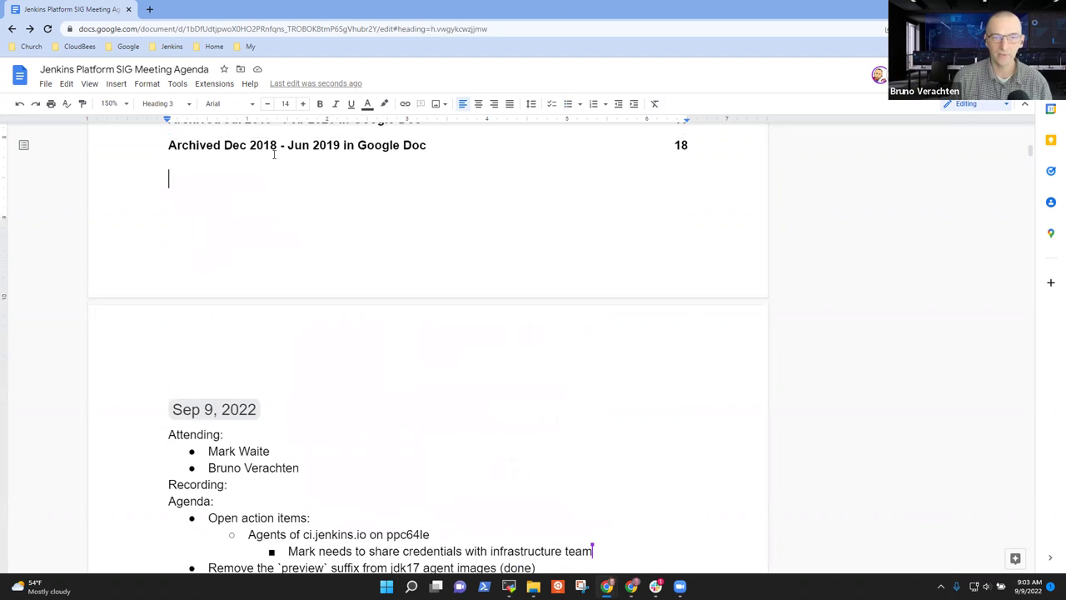
key(Down)
key(Down)
key(Down)
key(Down)
key(Down)
key(Down)
key(Down)
key(Down)
key(Down)
key(Down)
key(Down)
key(Down)
key(Down)
key(Down)
key(Down)
key(Down)
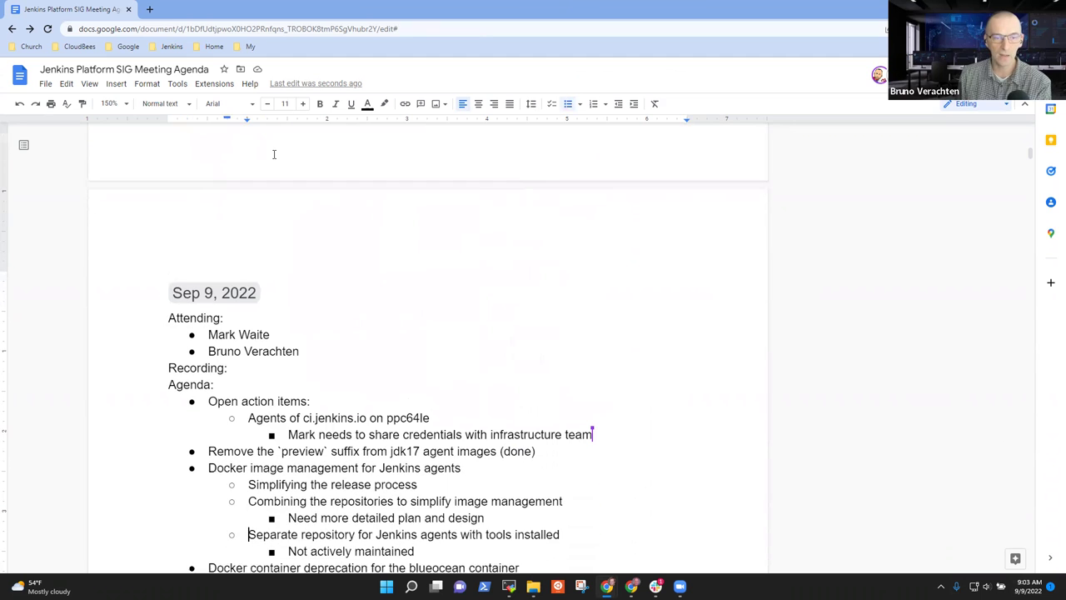
key(Down)
key(Down)
key(Down)
key(Down)
key(Down)
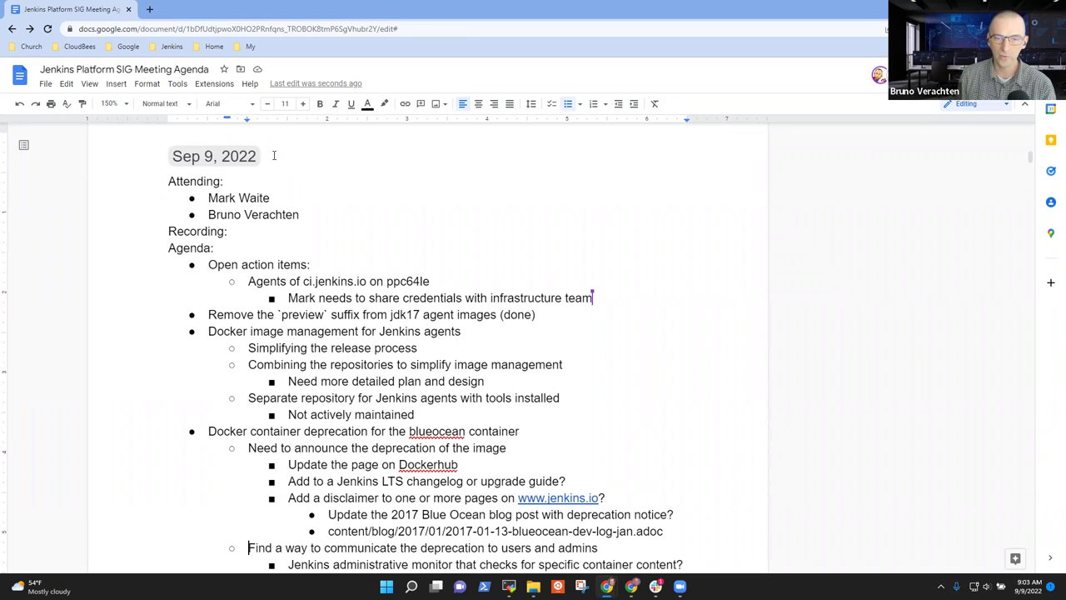
click(500, 332)
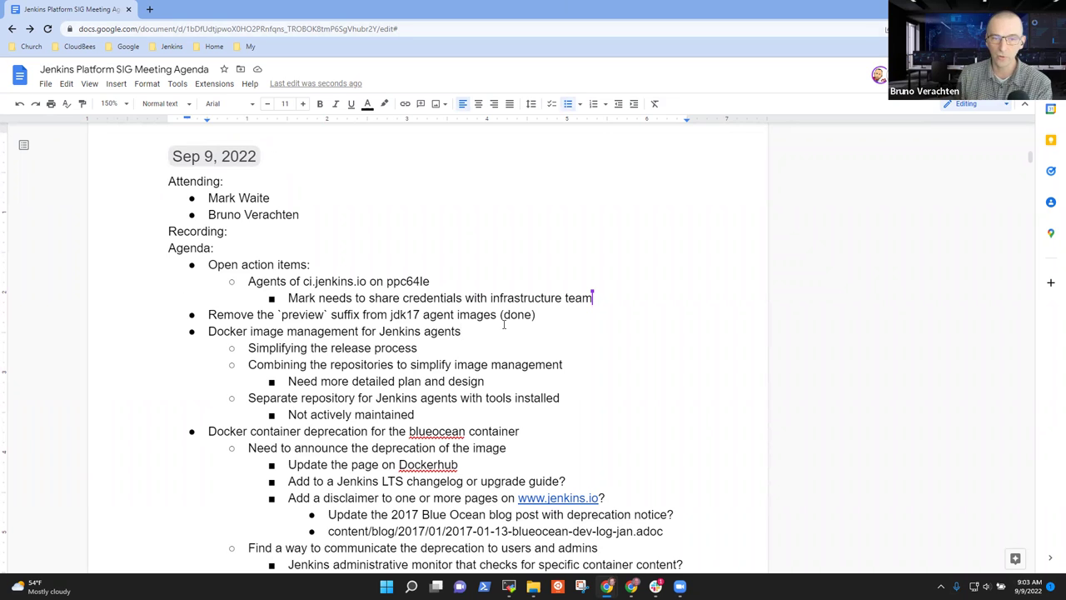
key(shift+Home)
key(Down)
key(Down)
key(Down)
key(Down)
key(Down)
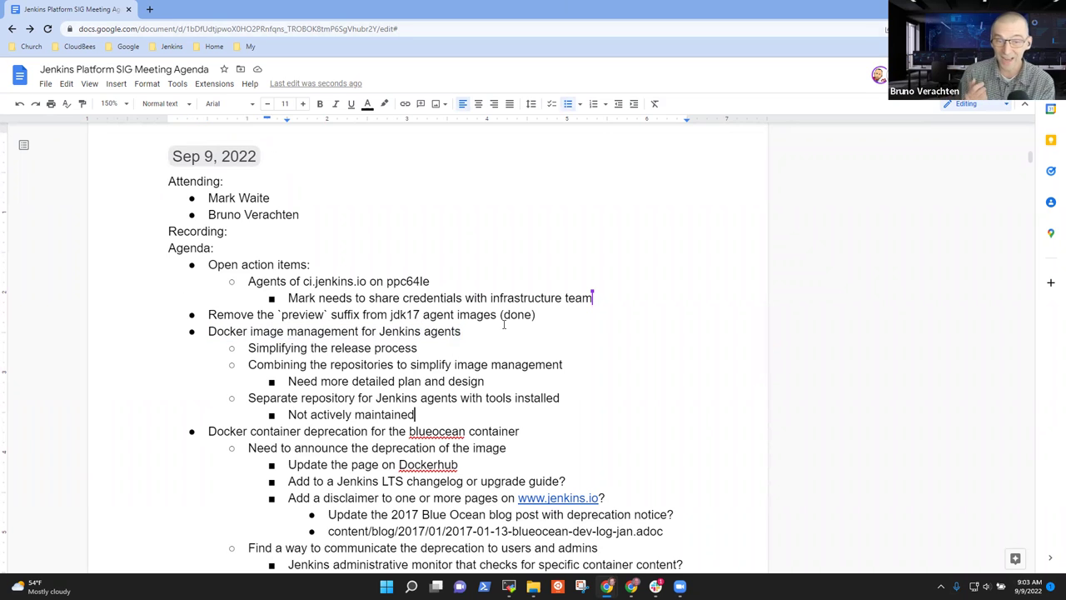
key(Down)
key(End)
key(shift+Home)
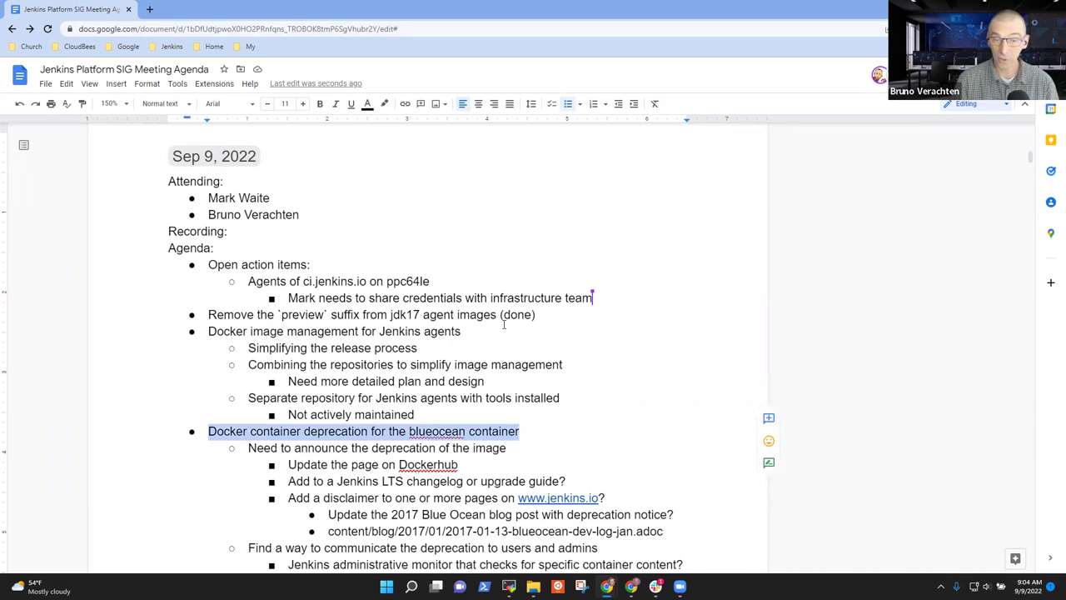
Review the tools request, Require Java 11, Java 17 support and DevOps World agenda items
scroll(504, 325, down, 3)
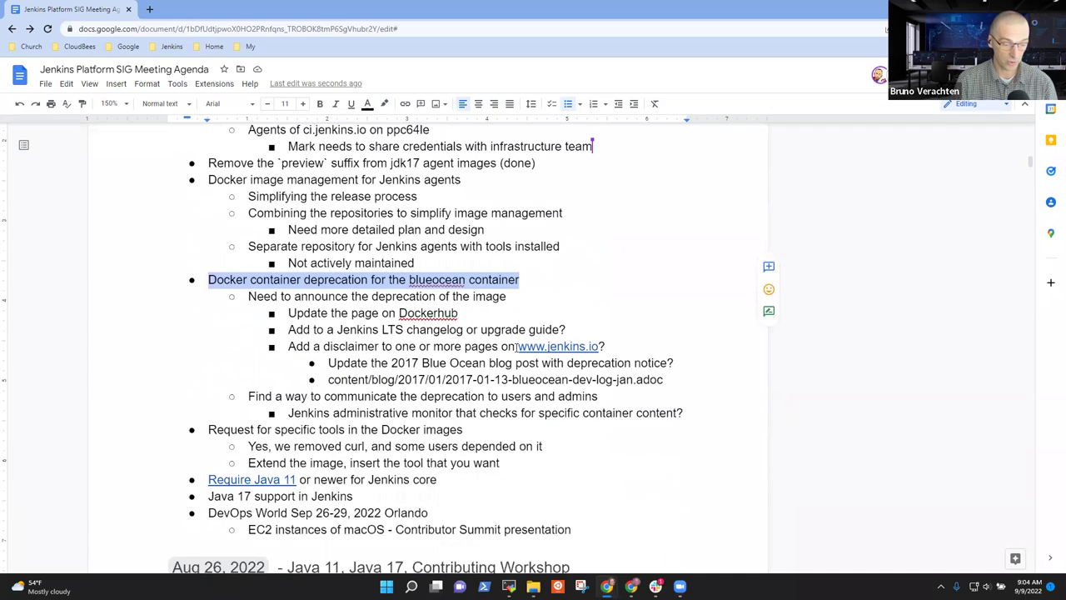
click(230, 414)
key(End)
key(shift+Home)
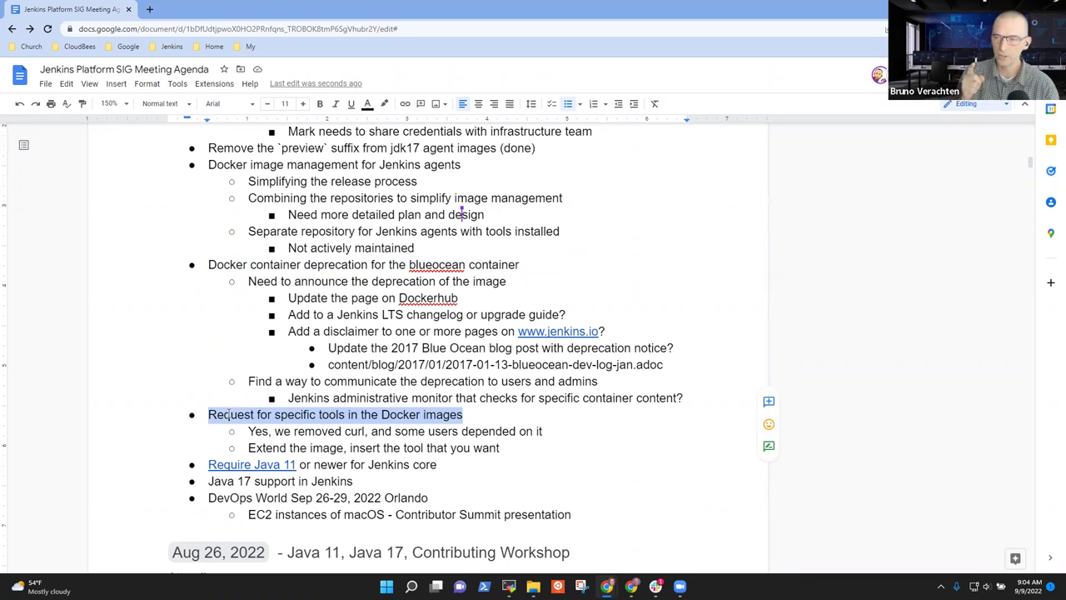
key(Down)
key(Down)
key(Down)
key(End)
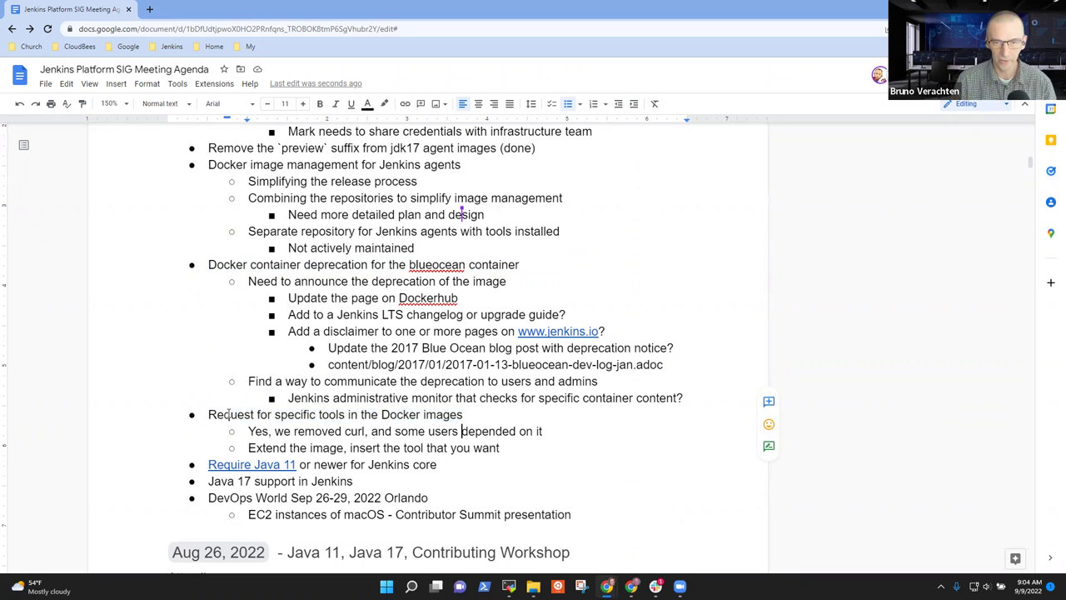
key(Up)
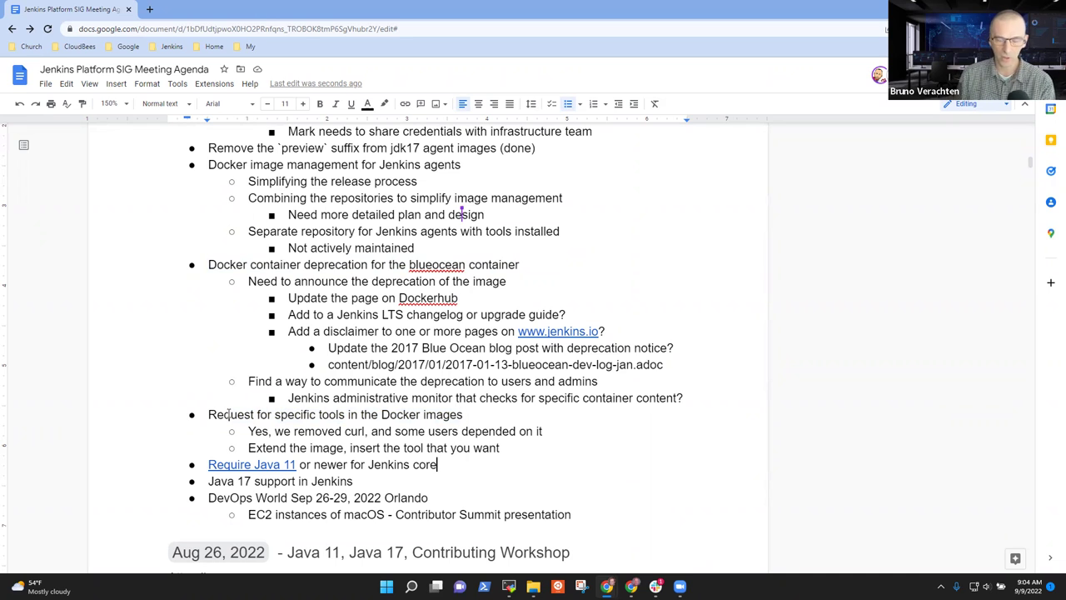
key(Home)
key(shift+Down)
key(Right)
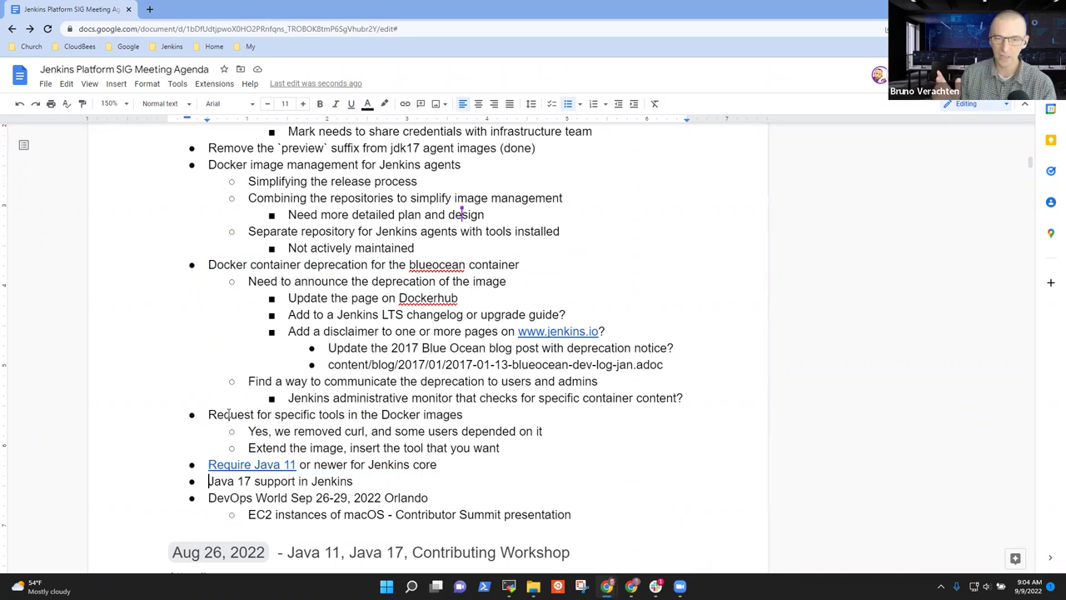
key(shift+Down)
key(Down)
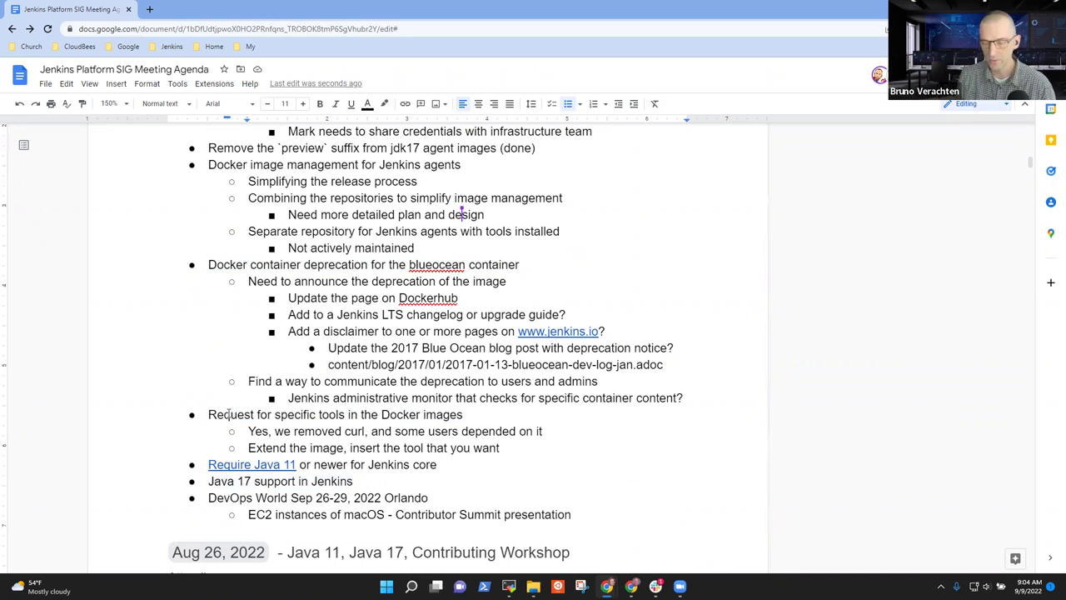
key(shift+Down)
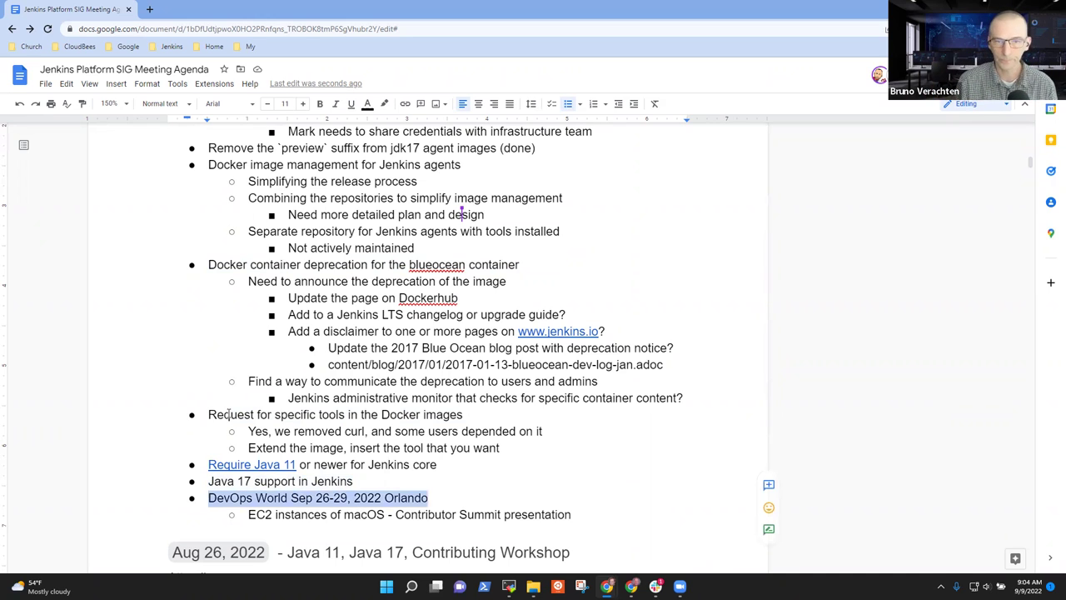
Place the caret at the end of the preview suffix agenda item
scroll(227, 414, up, 1)
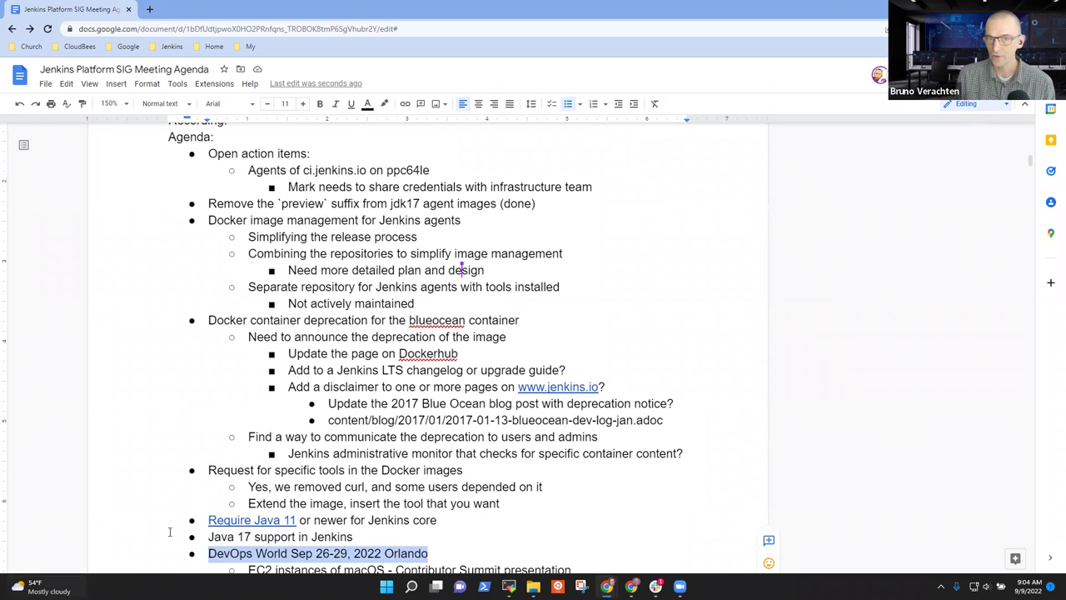
click(370, 187)
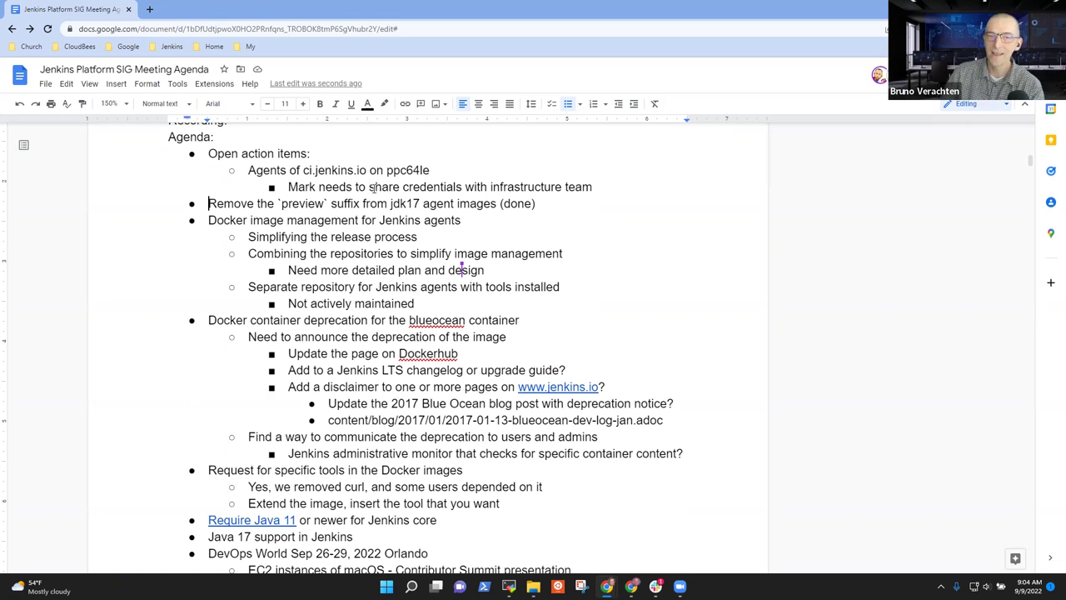
key(shift+End)
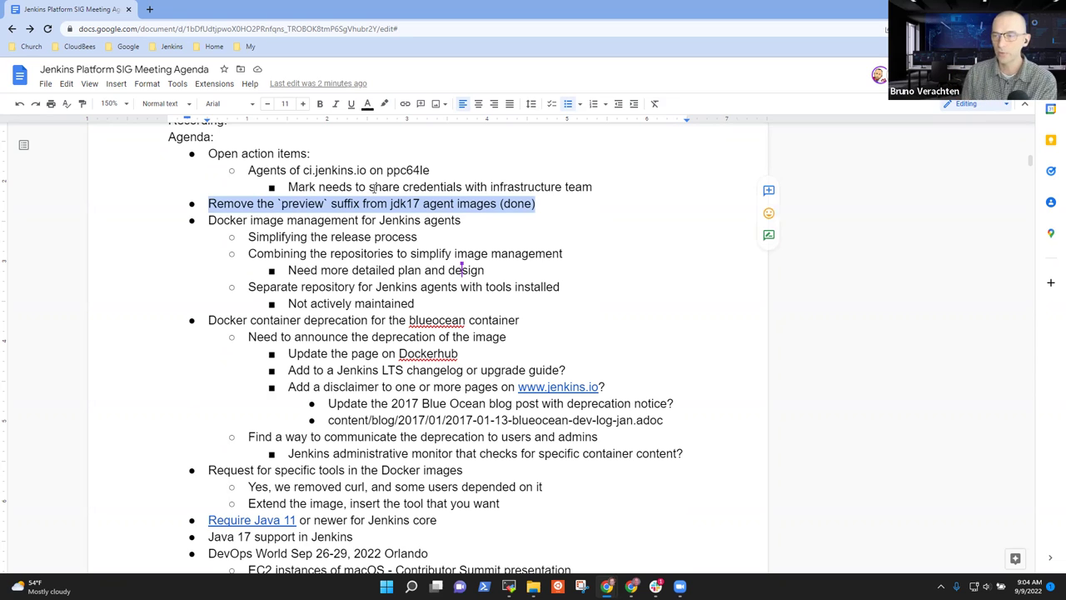
key(End)
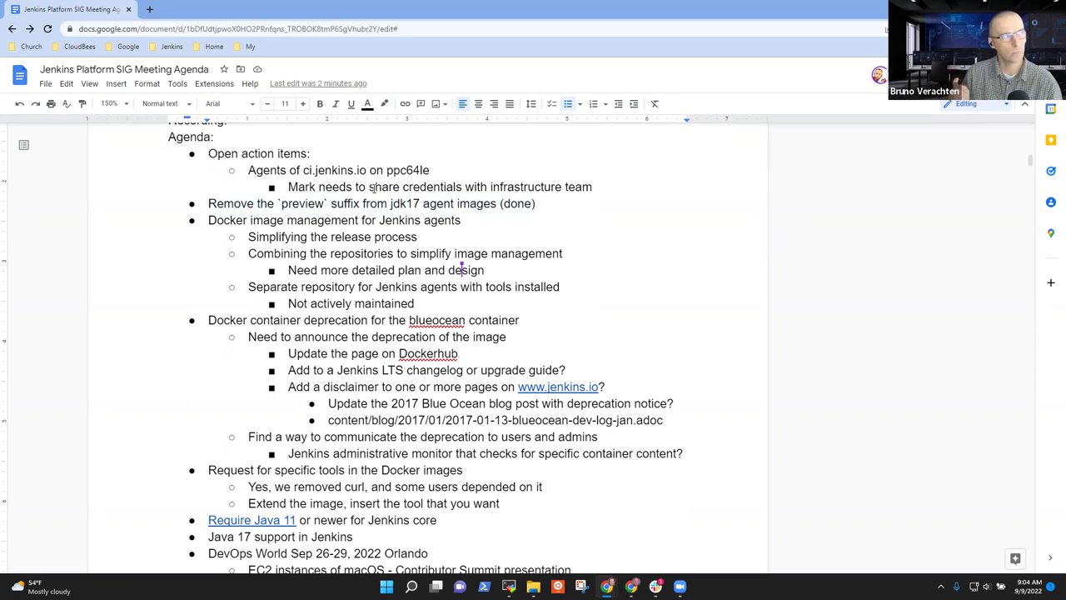
Add the sub-bullet 'Issues resolved by a new contributor. Thanks!' under the preview suffix item
key(Return)
key(Tab)
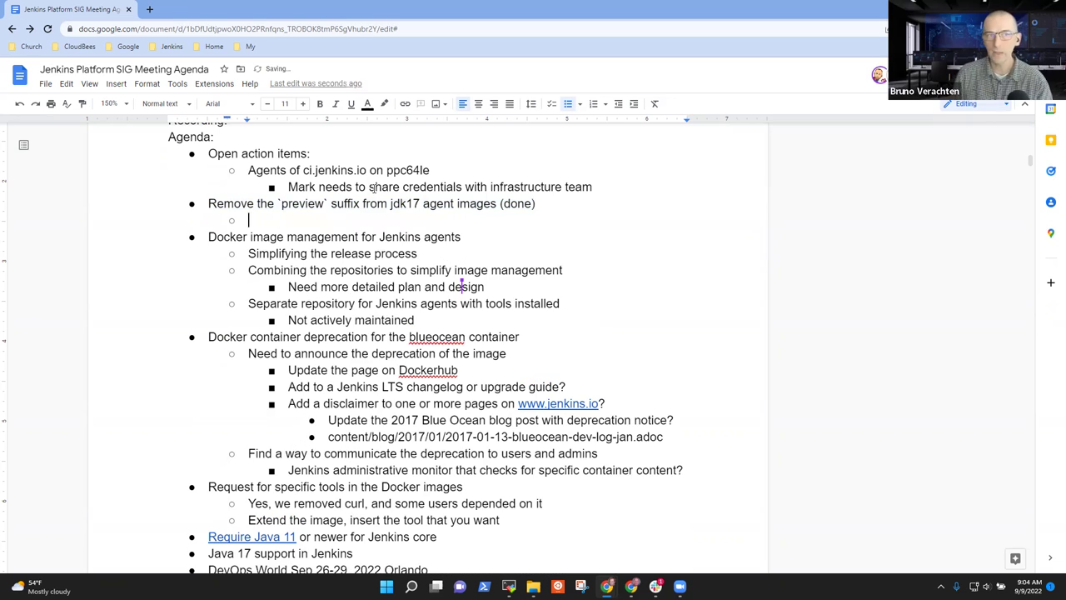
text(Issues )
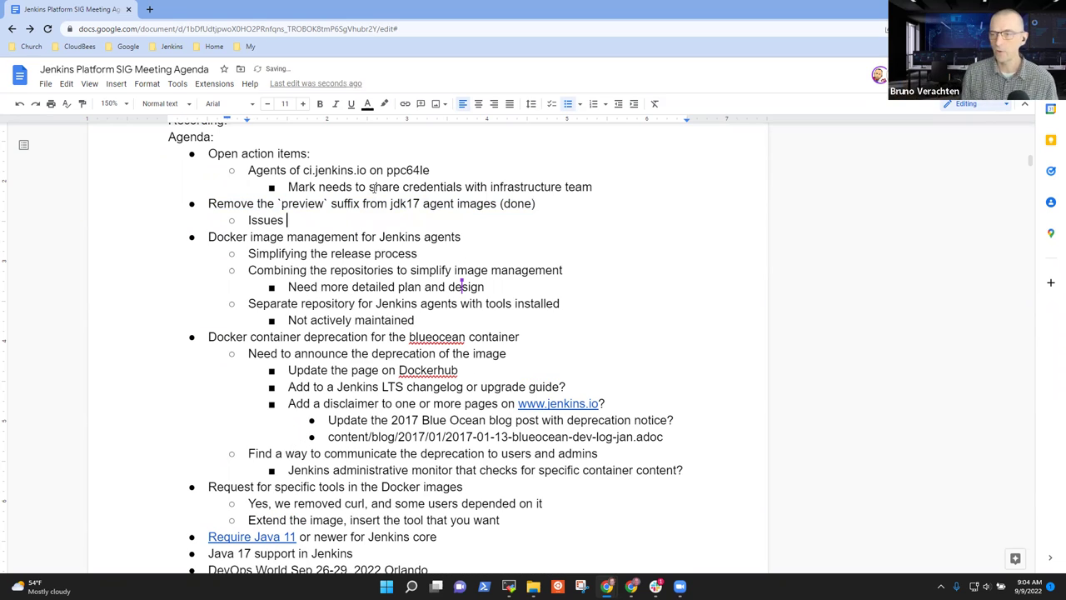
text(resolved by)
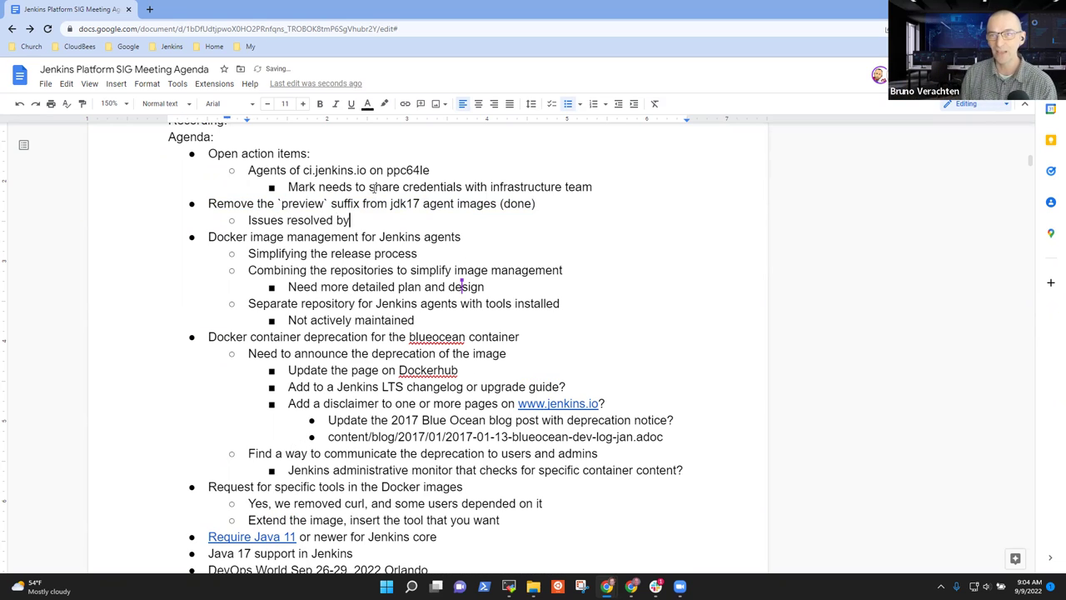
text( a new contribu)
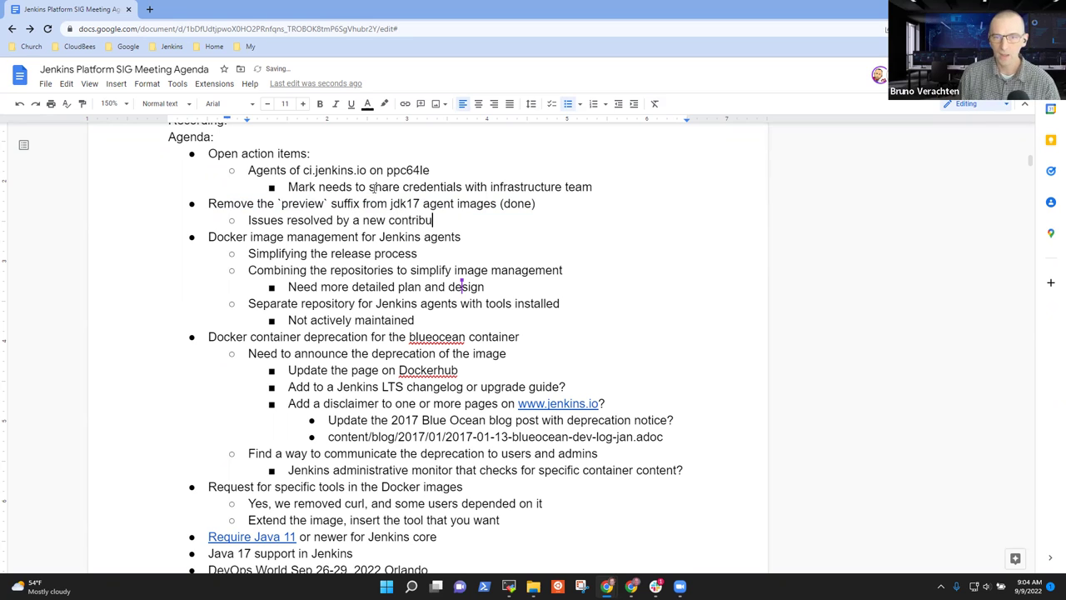
text(tor)
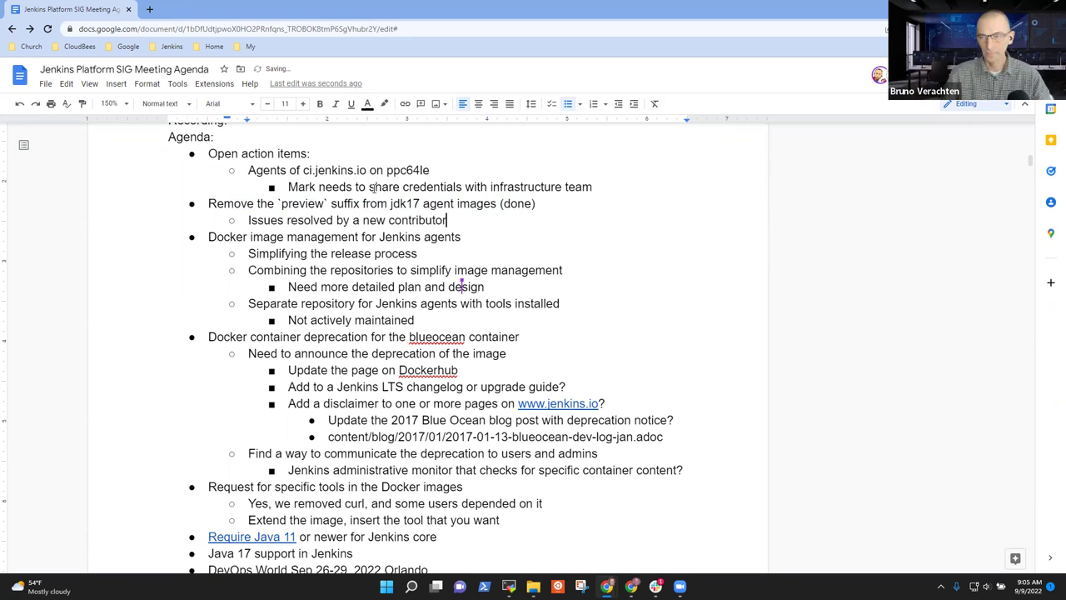
text(.  Thanks)
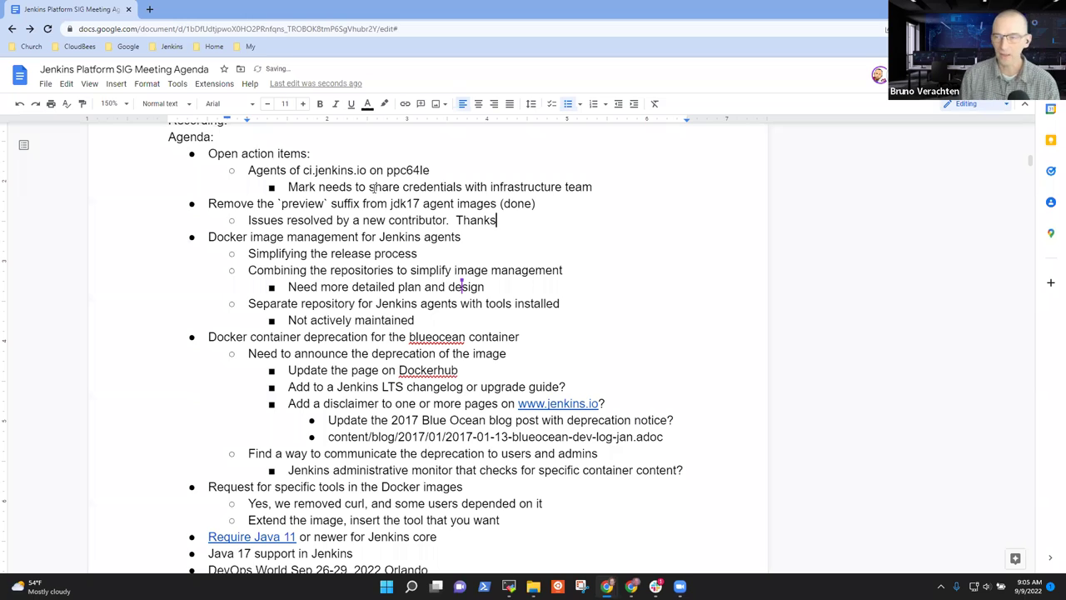
text(!)
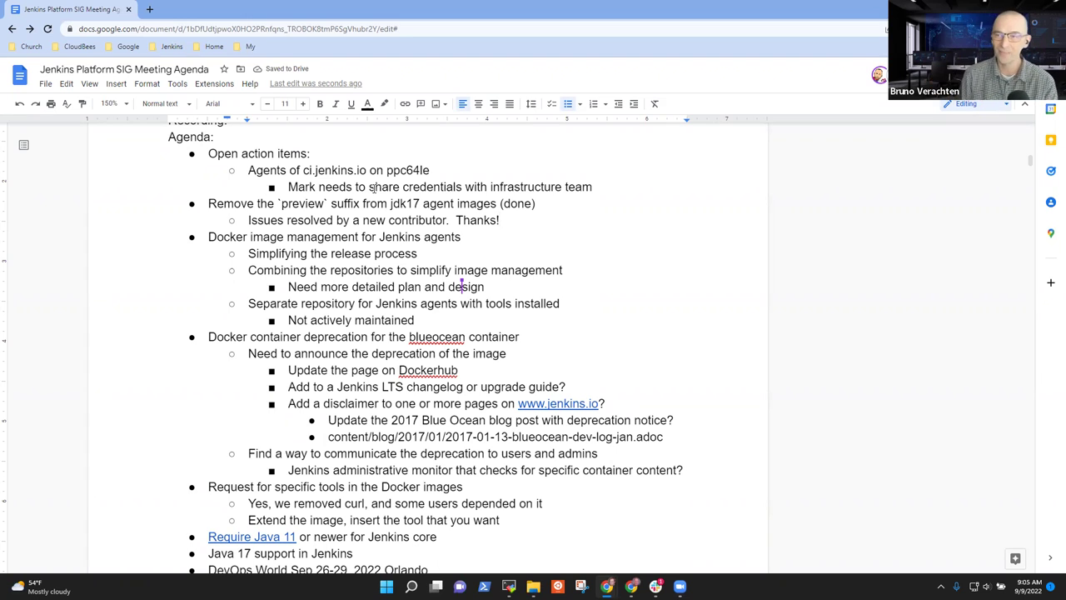
Replace 'Docker image' with 'Container repository' in the next agenda item
key(Down)
key(ctrl+Left)
key(ctrl+Left)
key(ctrl+Left)
key(ctrl+Left)
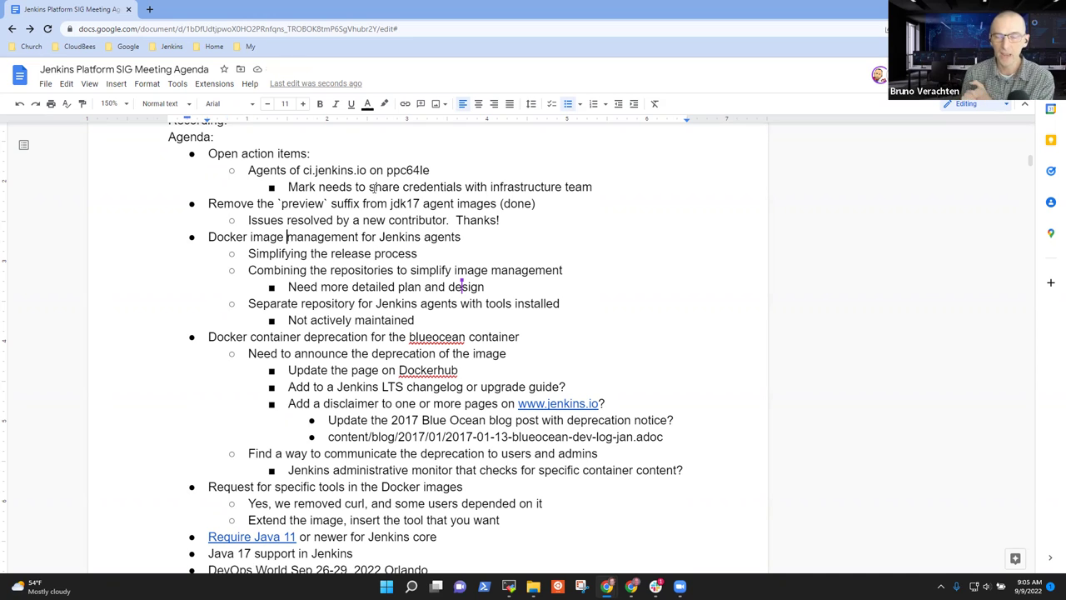
key(ctrl+shift+Left)
key(ctrl+shift+Left)
text(Contia)
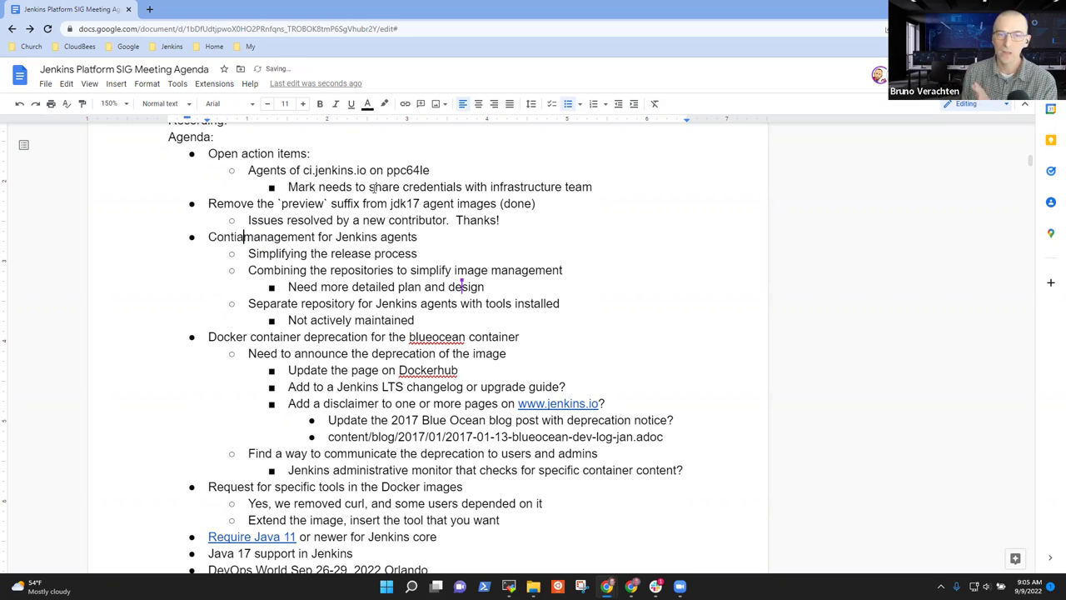
key(BackSpace)
key(BackSpace)
text(ainer reposit)
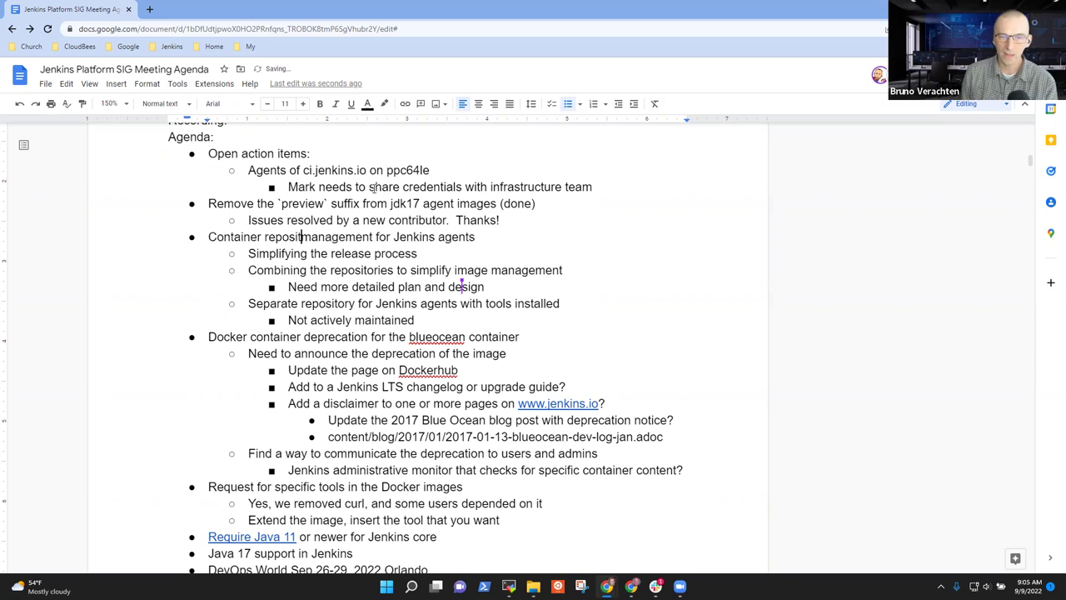
text(ory)
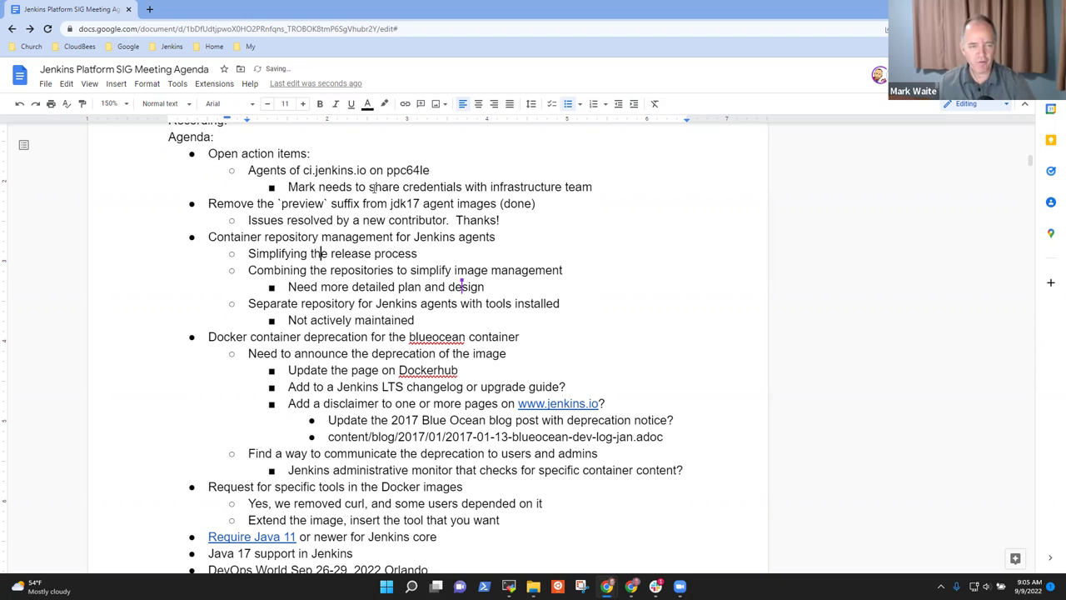
Add the nested note 'Multiple repositories and multiple images from those repositories' under Simplifying the release process
key(Return)
key(Tab)
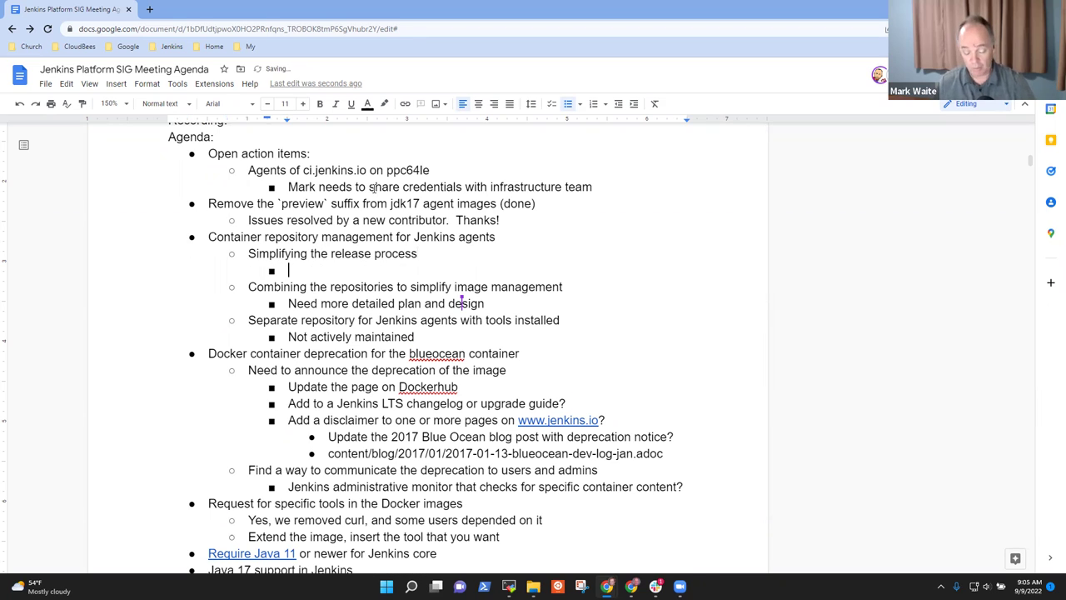
text(Multip)
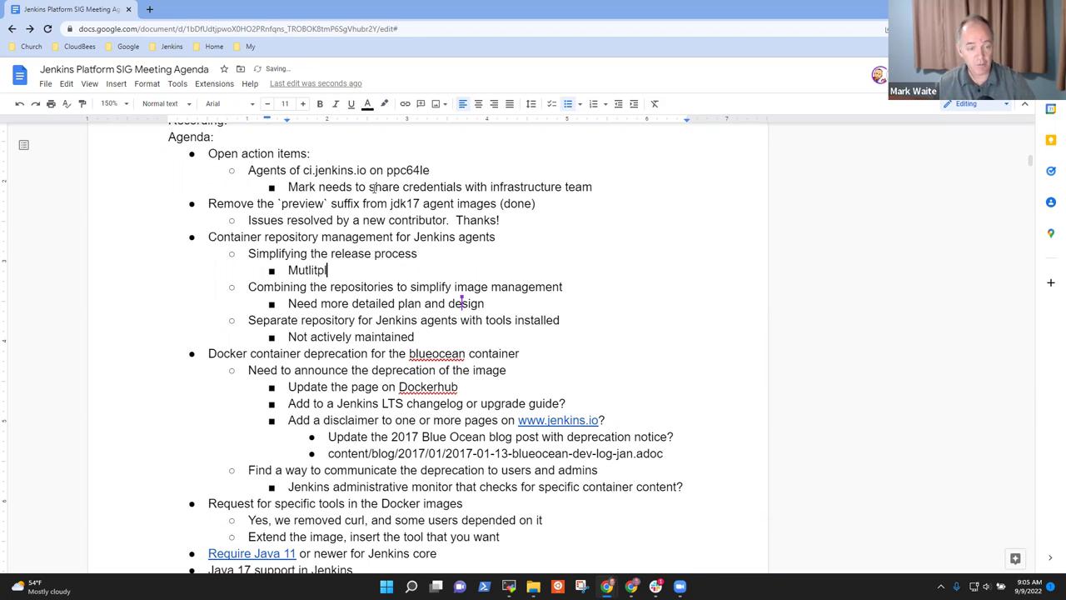
key(ctrl+BackSpace)
text(M)
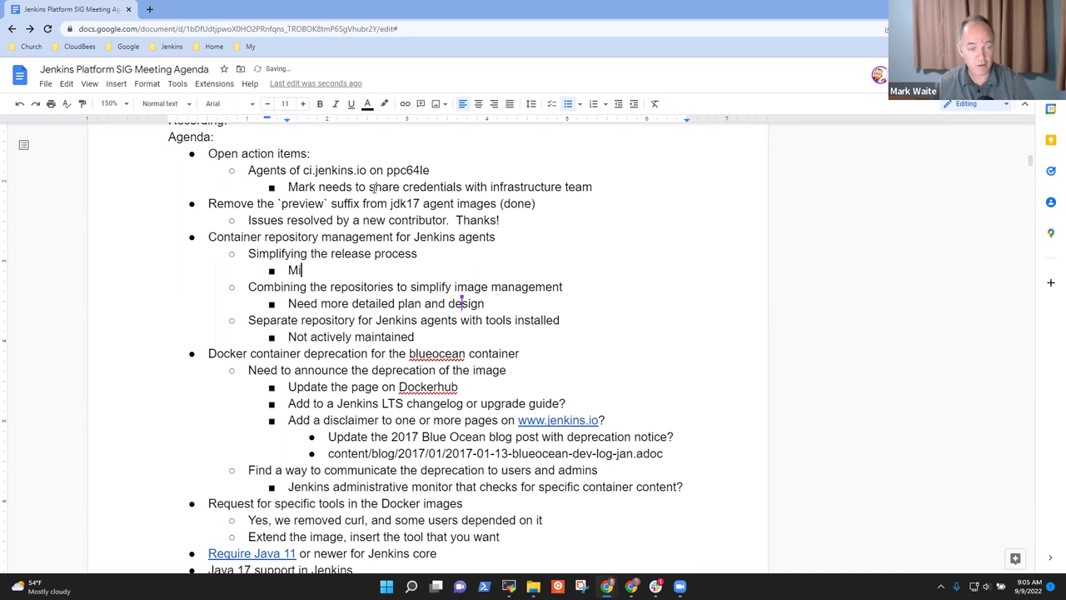
text(ul)
key(BackSpace)
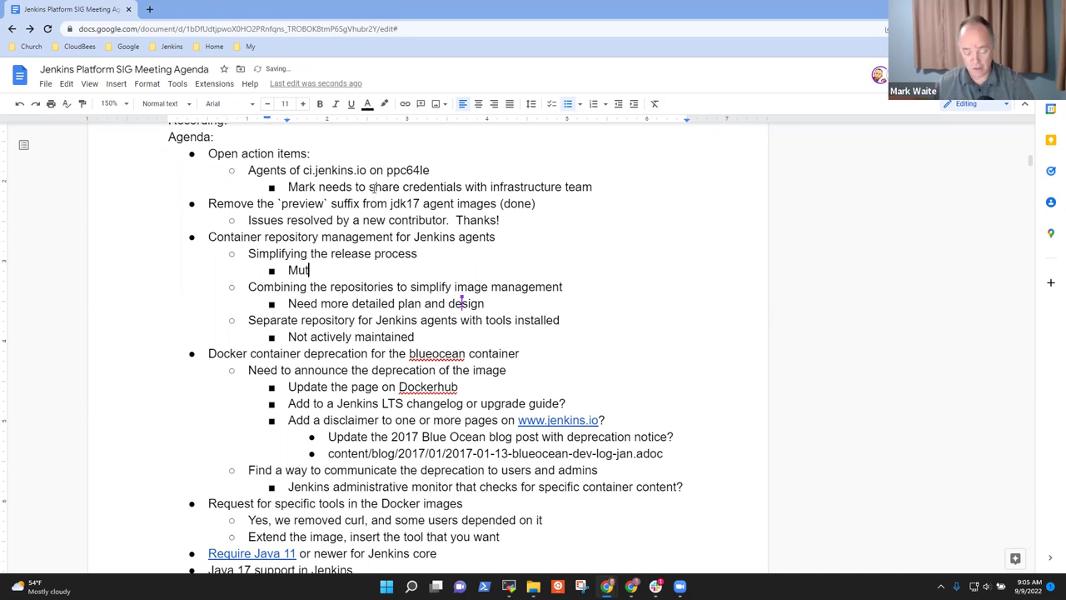
text(ltpl)
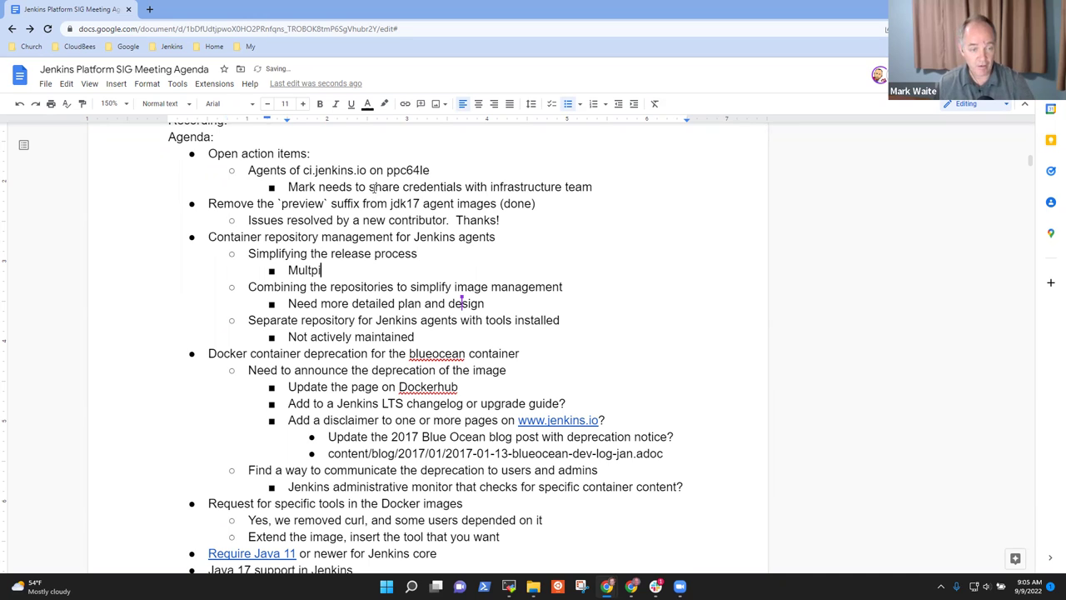
text(e repositor)
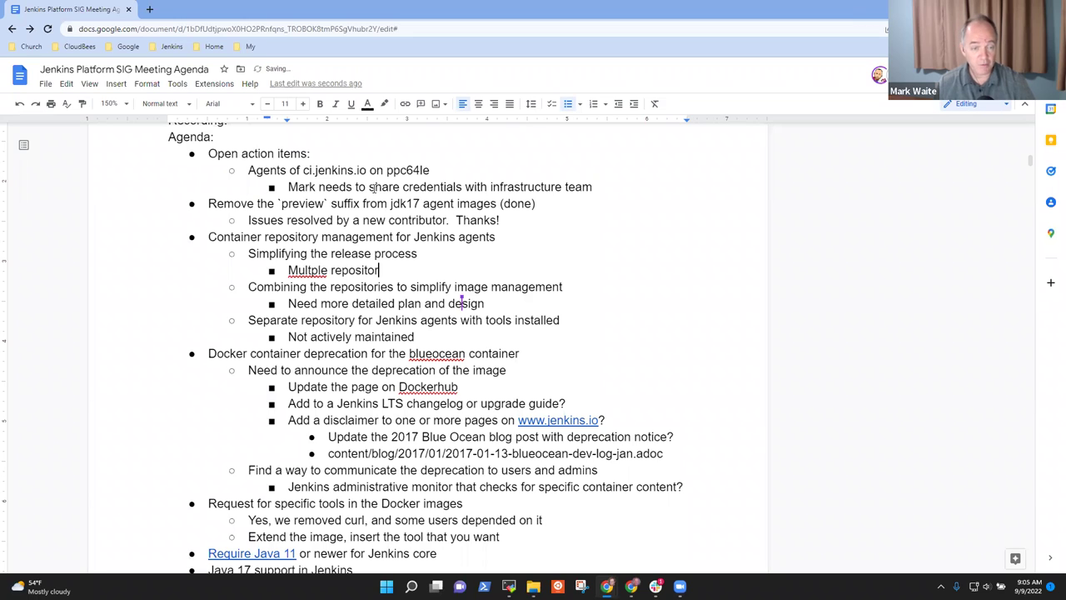
text(ies and multi)
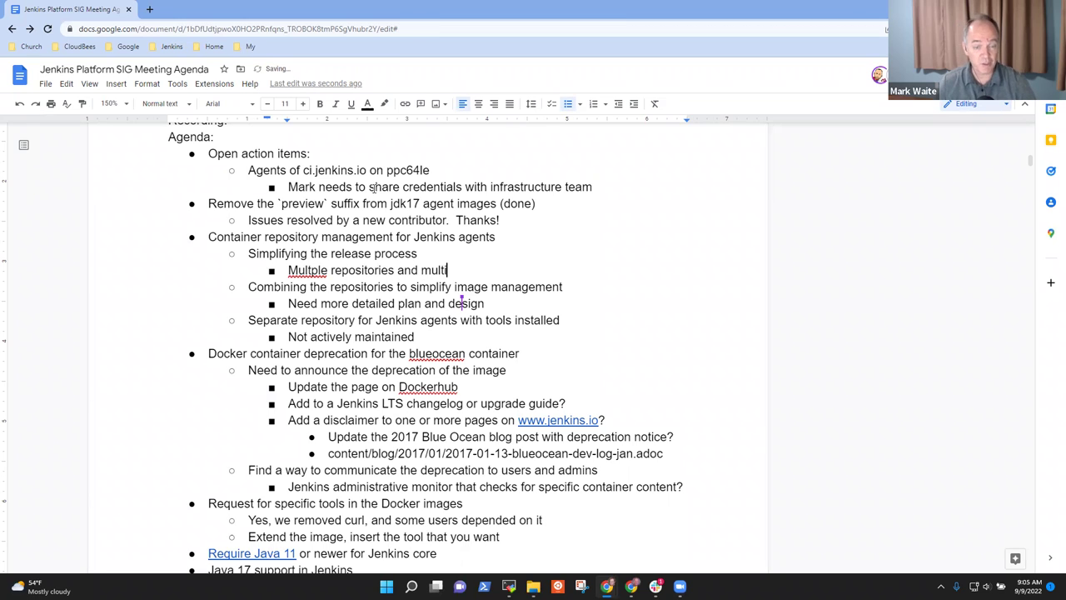
text(ple images)
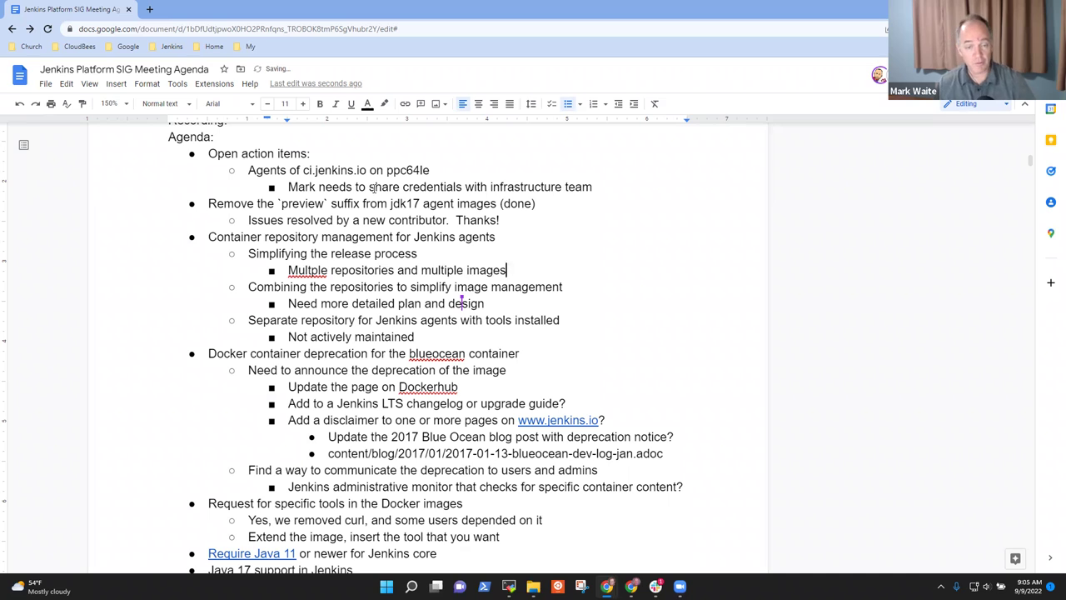
text( from those re)
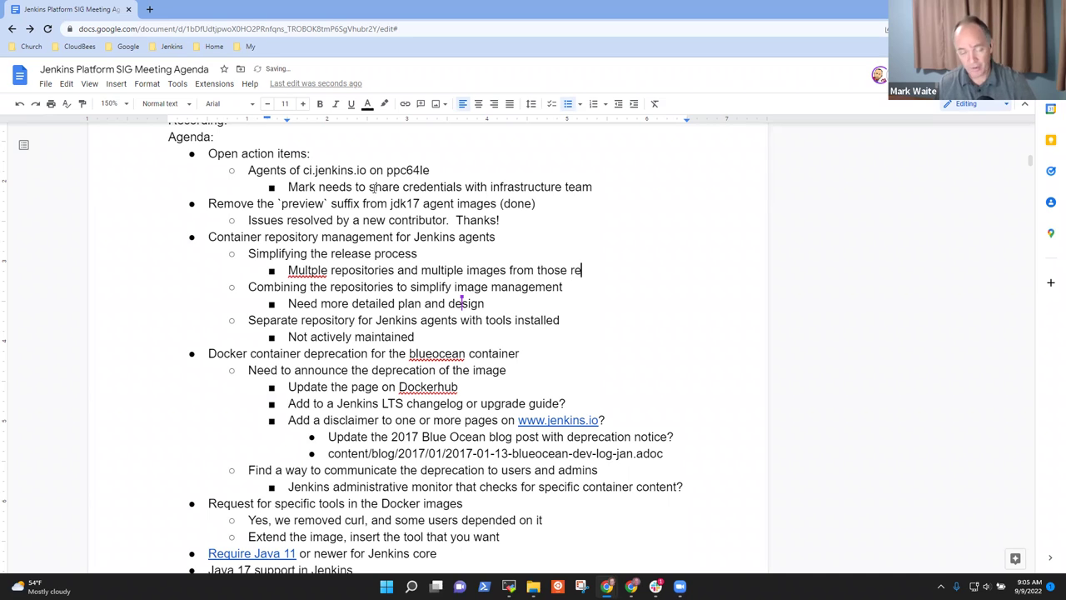
text(positories)
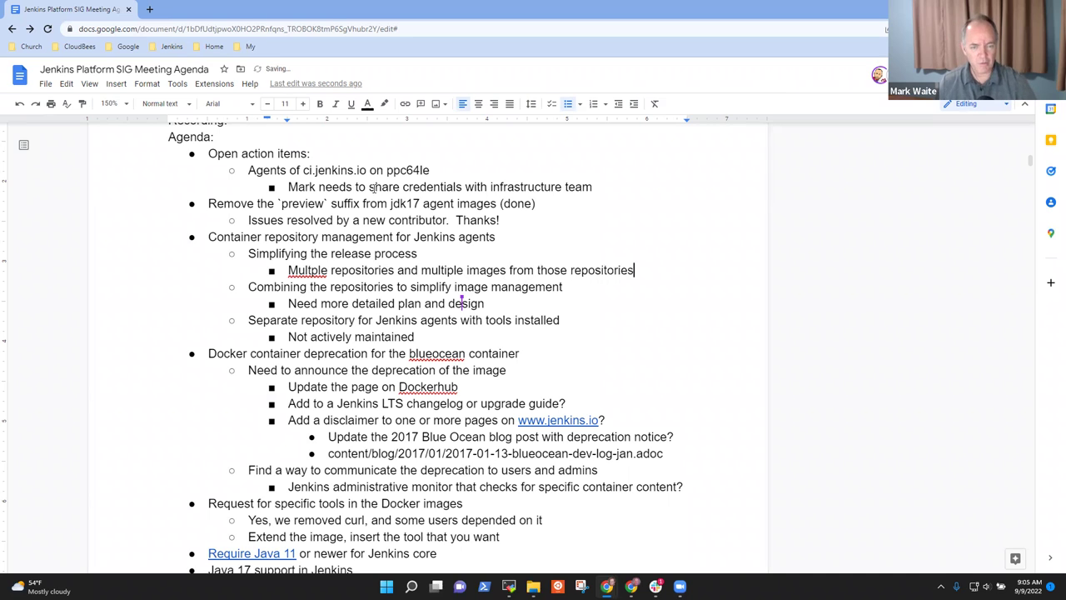
key(Home)
key(Right)
key(Right)
key(Right)
key(Right)
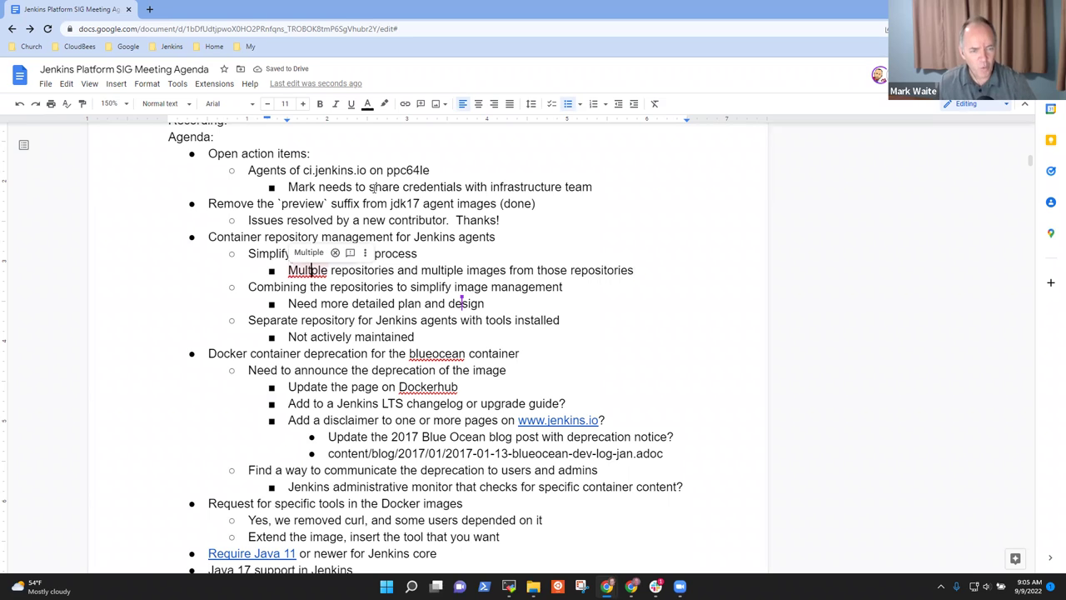
text(i)
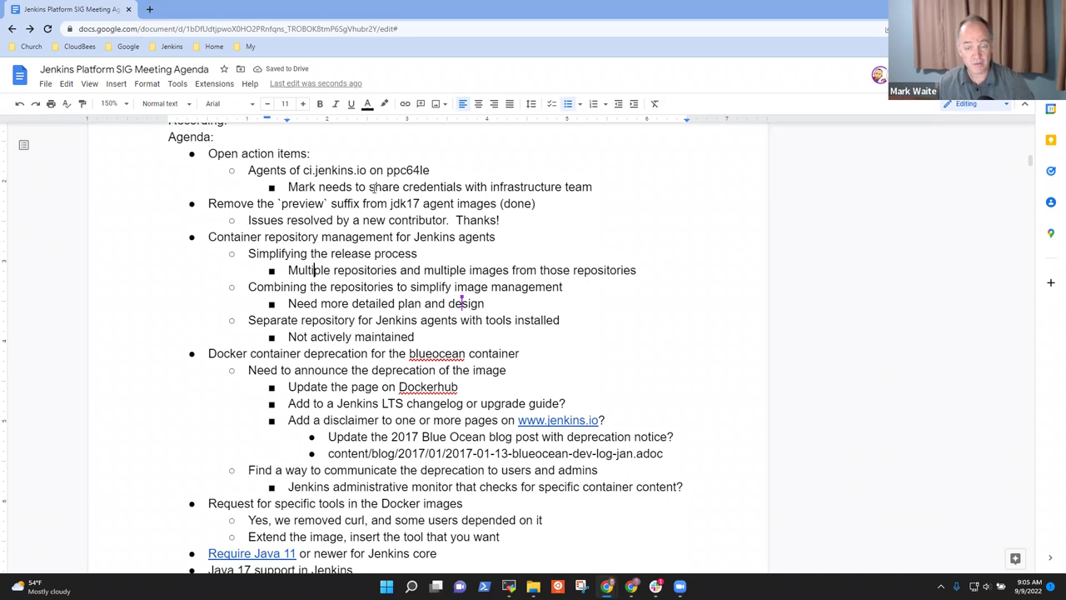
Add the note 'Releases are complicated unnecessarily' below the repositories note
key(End)
key(Return)
text(Rlease)
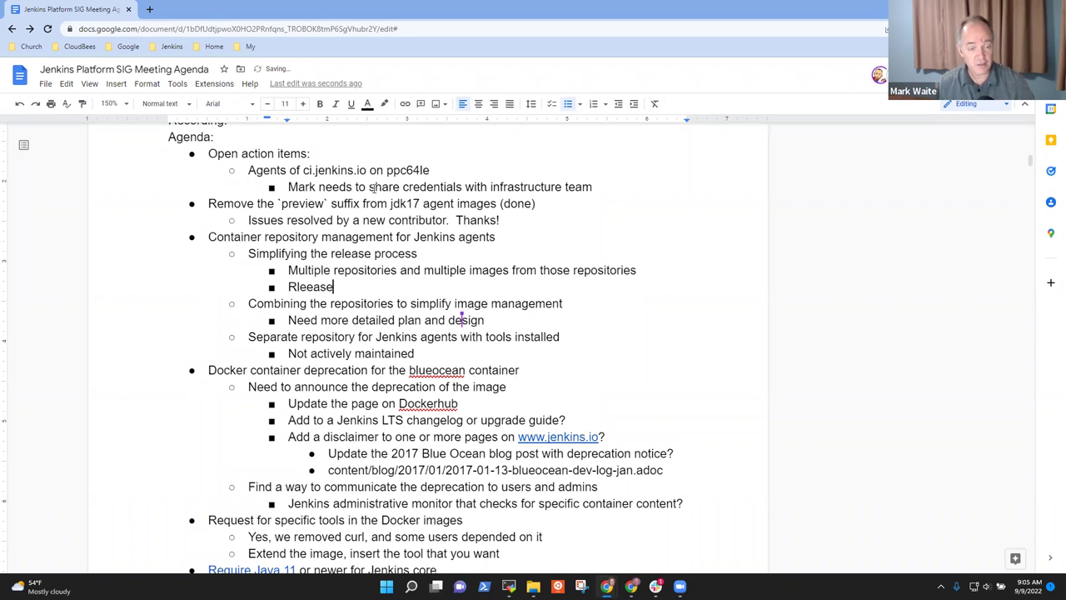
key(ctrl+BackSpace)
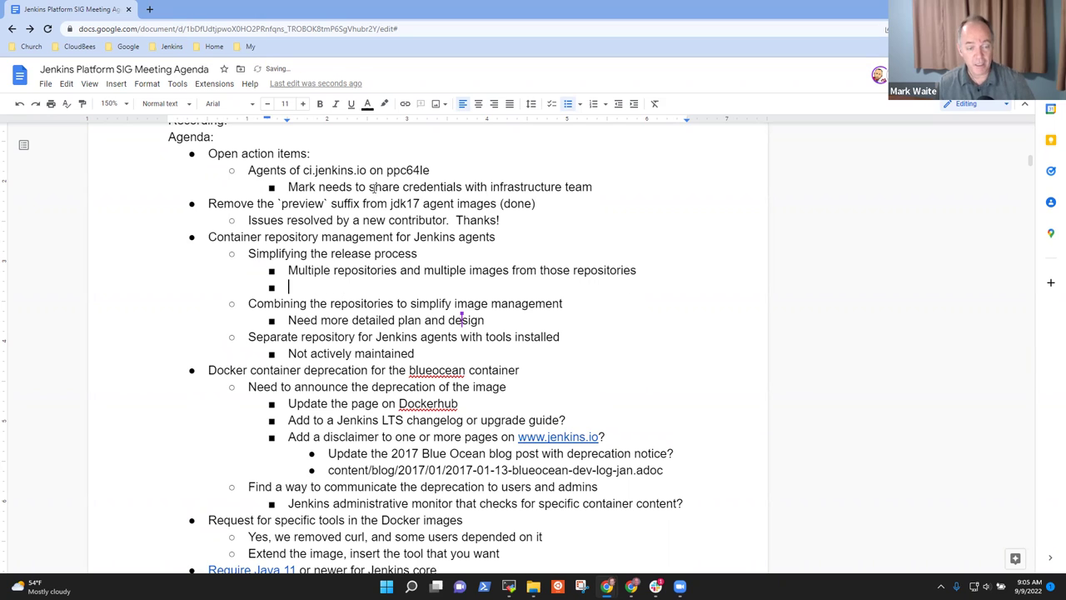
text(Releases are)
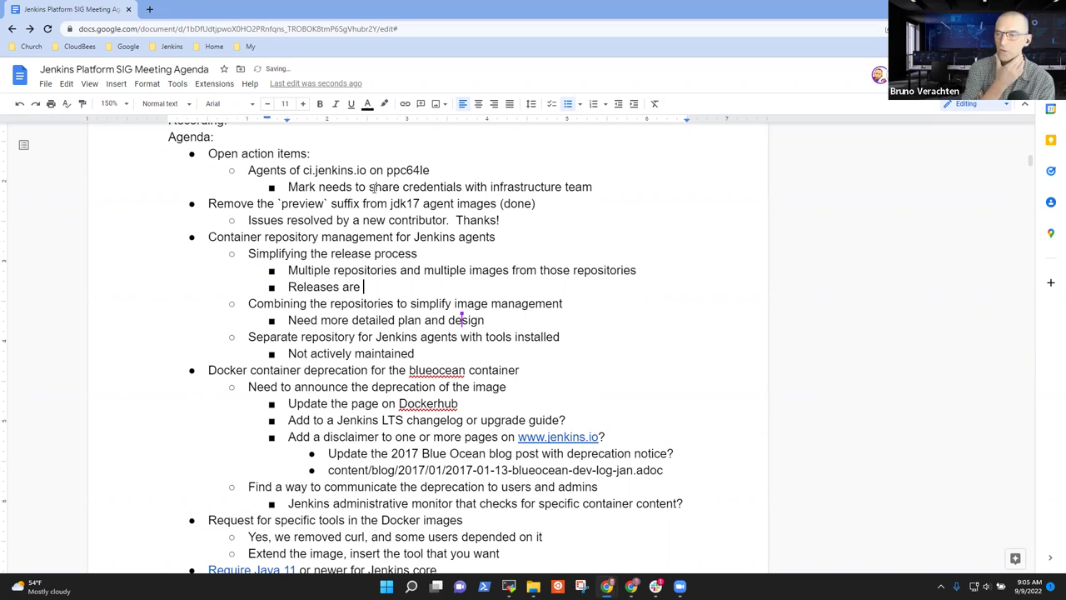
text( complicated)
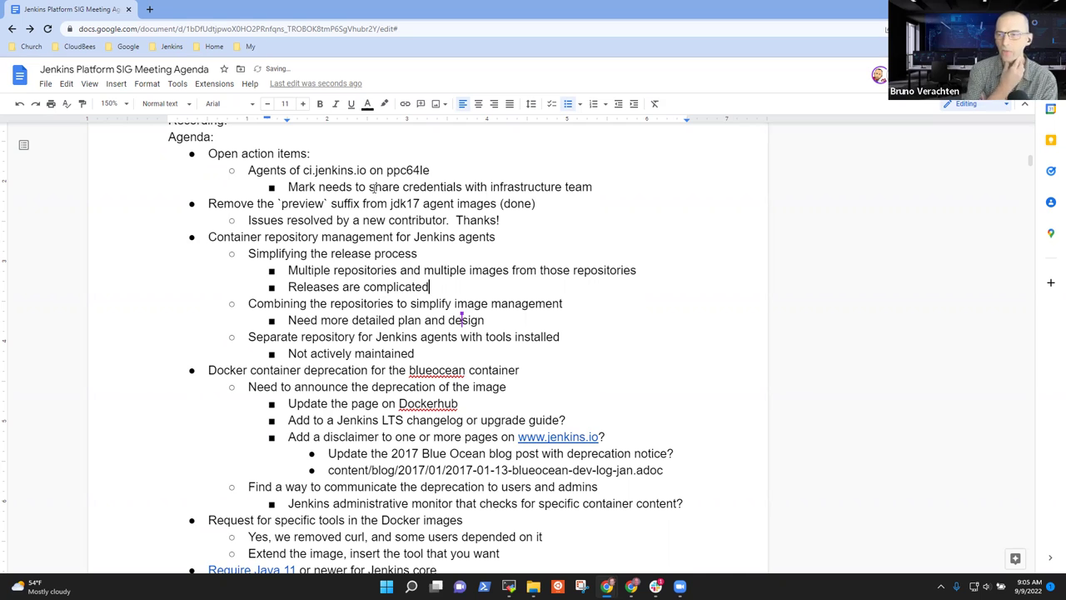
text( unnecessa)
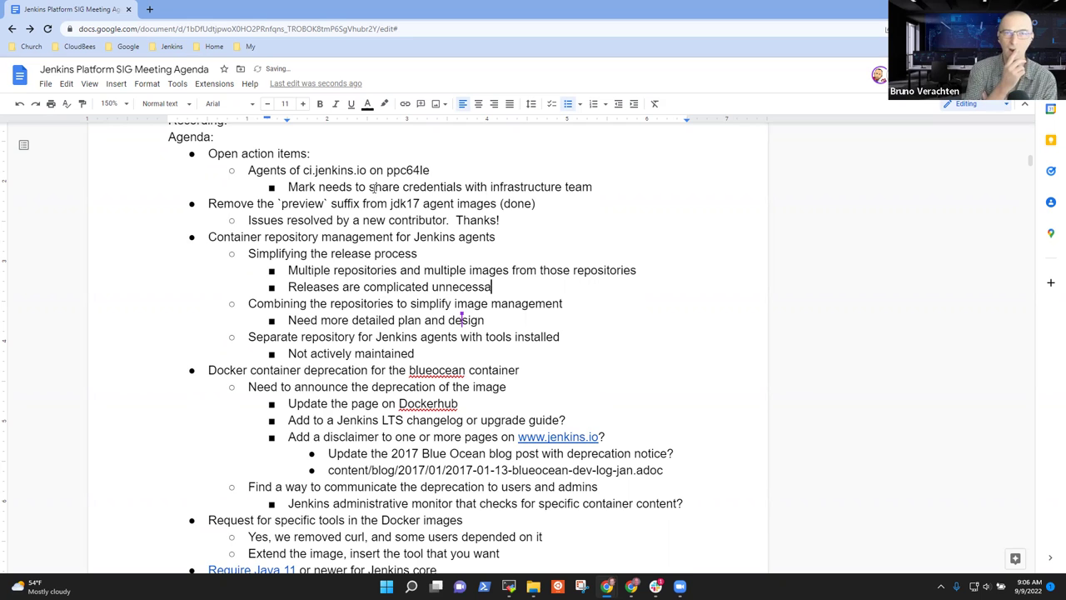
text(rilty)
key(BackSpace)
key(BackSpace)
text(y)
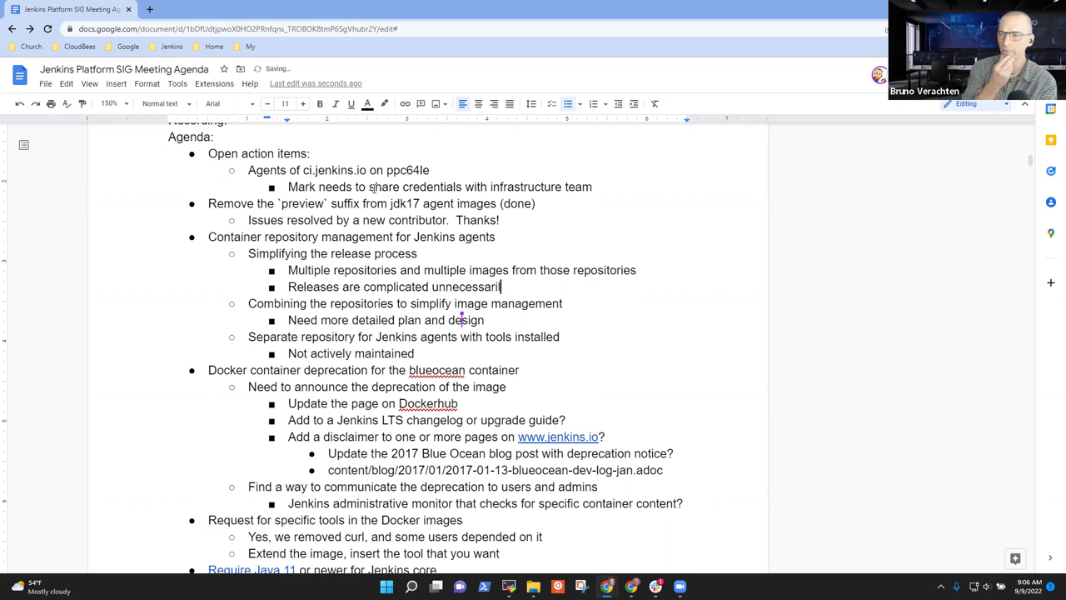
Add a deeper nested note 'Adding anm64 for docker images was too complicated'
key(Return)
key(Tab)
text(Adding an)
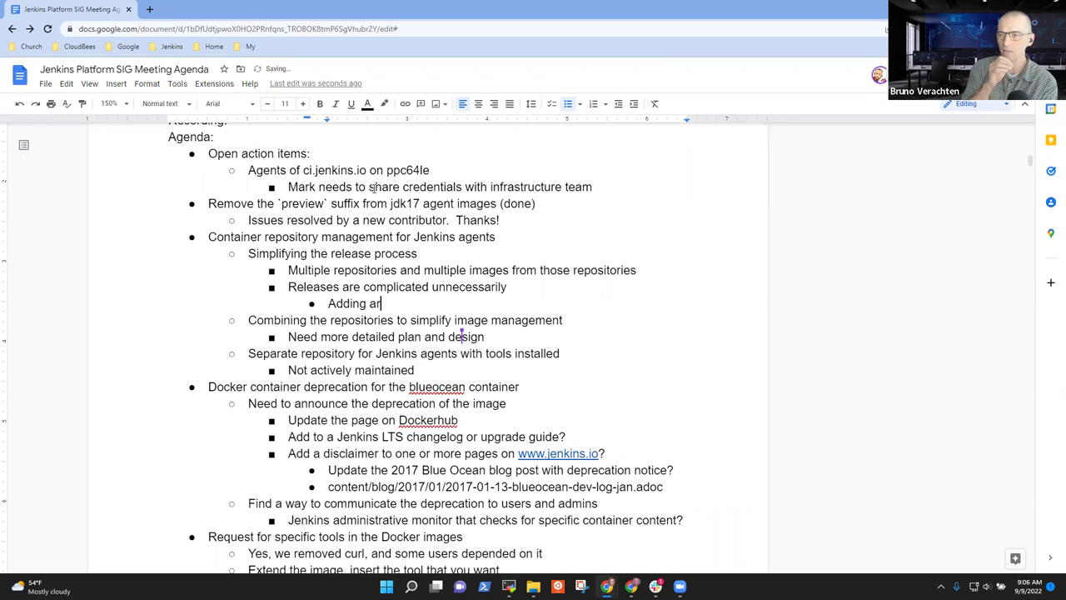
text(m64 for)
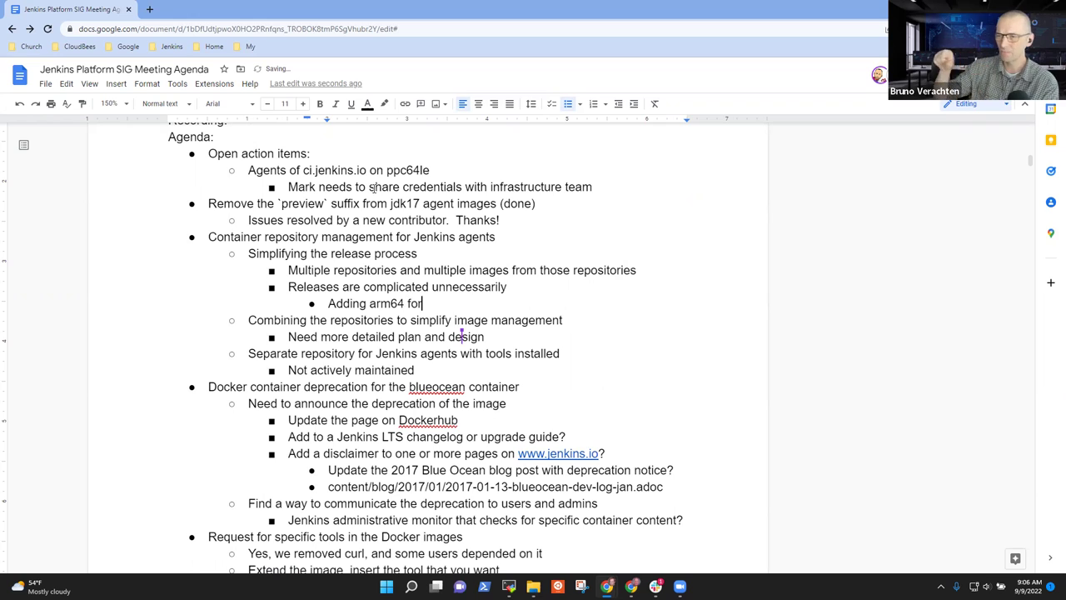
text( docker images)
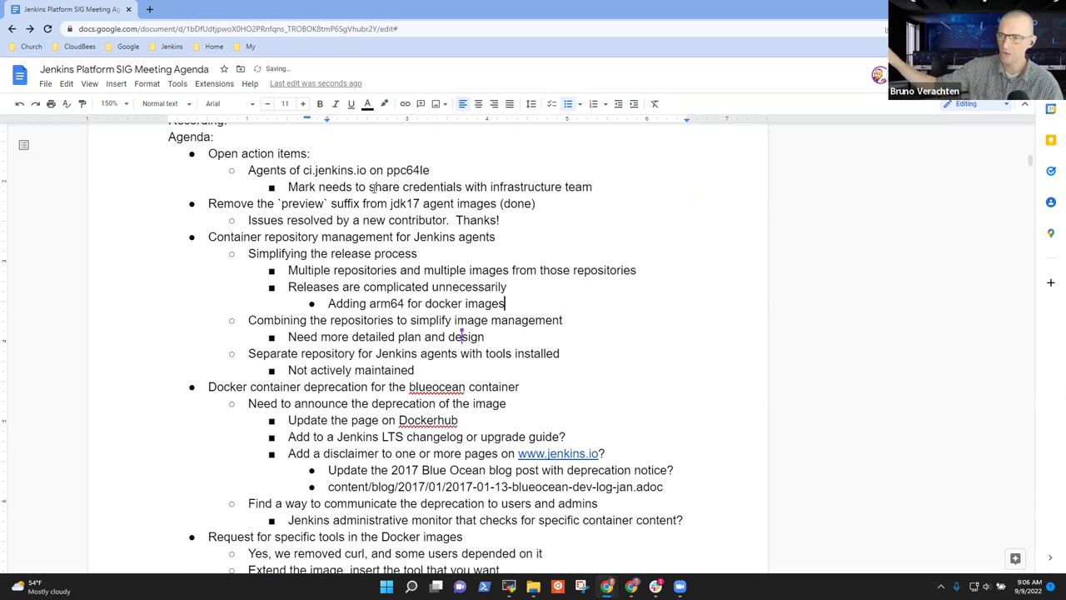
text( was too c)
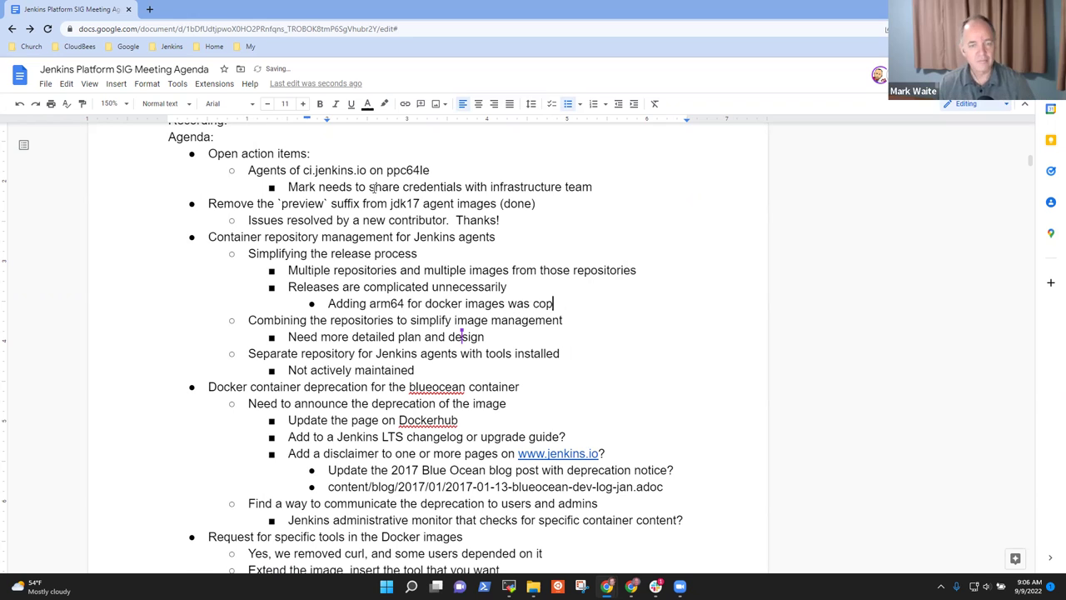
text(opmlic)
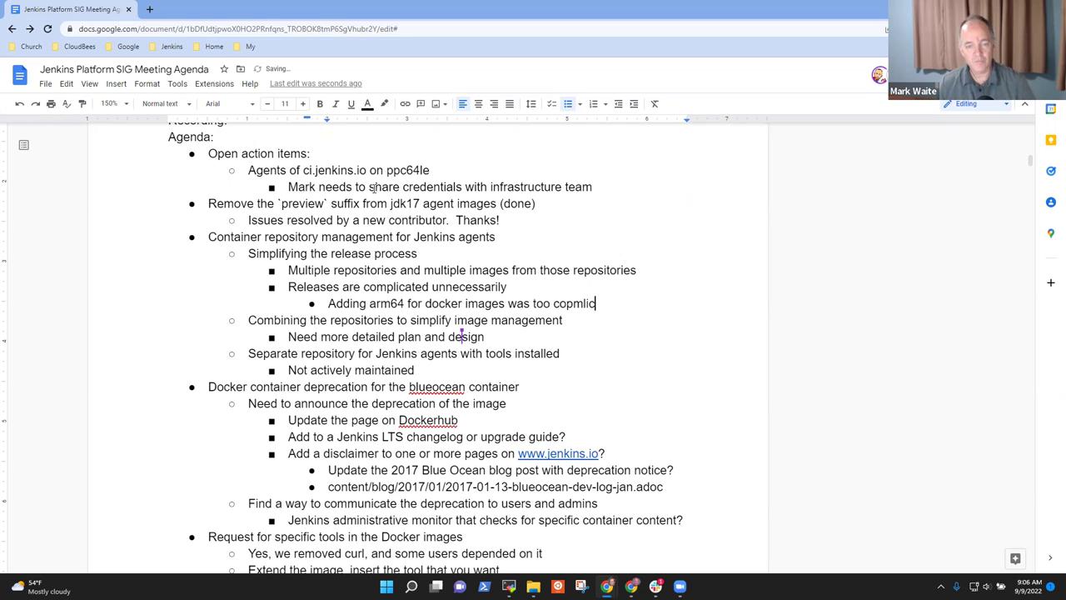
key(BackSpace)
key(BackSpace)
key(BackSpace)
key(BackSpace)
key(BackSpace)
key(BackSpace)
text(oimp)
key(BackSpace)
key(BackSpace)
key(BackSpace)
text(mp)
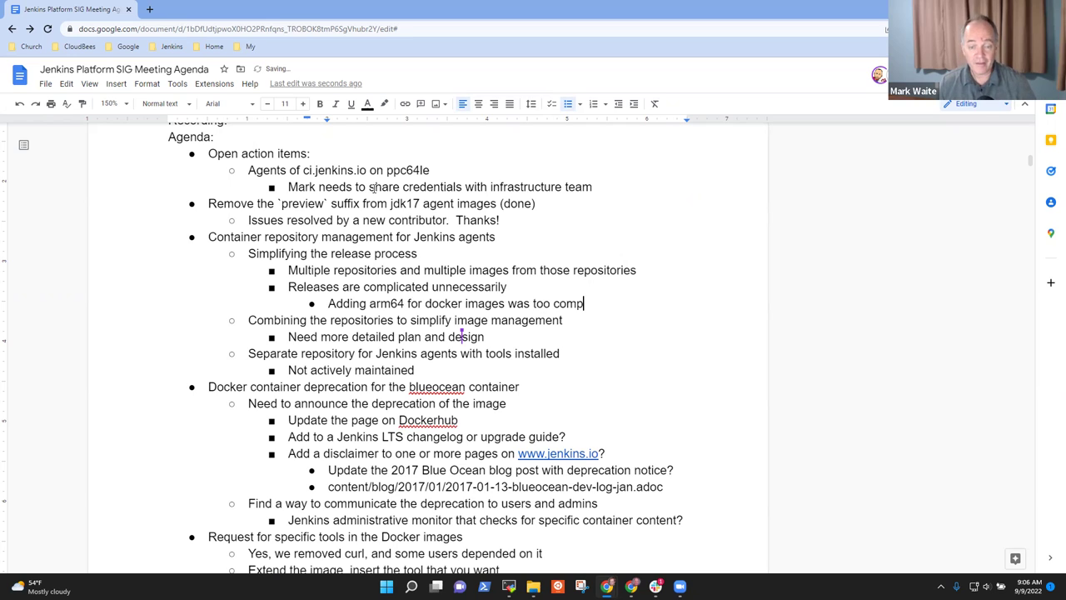
text(licated)
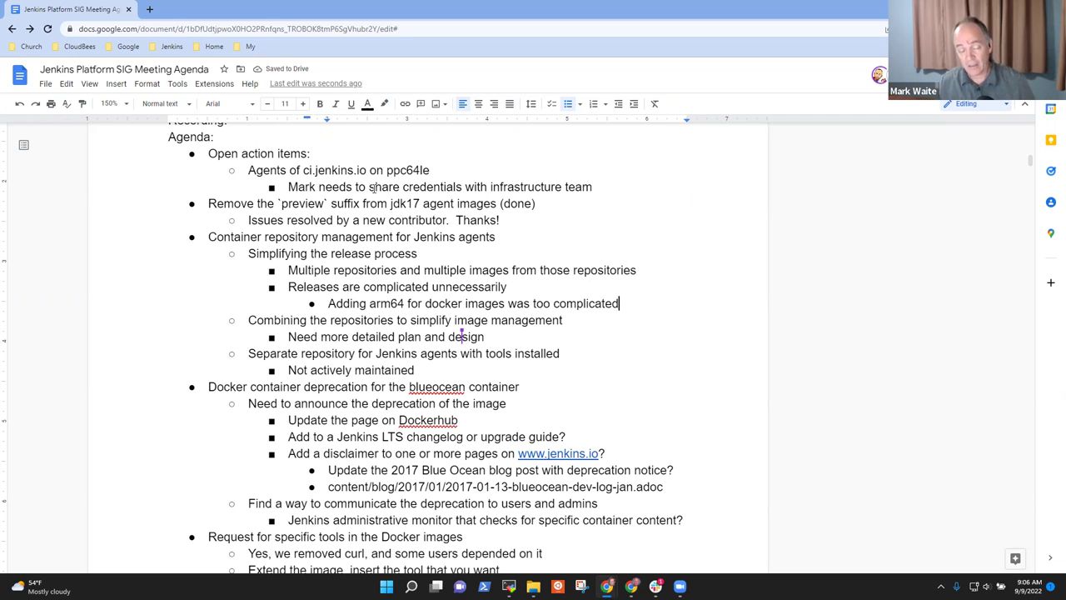
Remove the extra empty bullet and select the Combining the repositories item
key(Return)
key(shift+Tab)
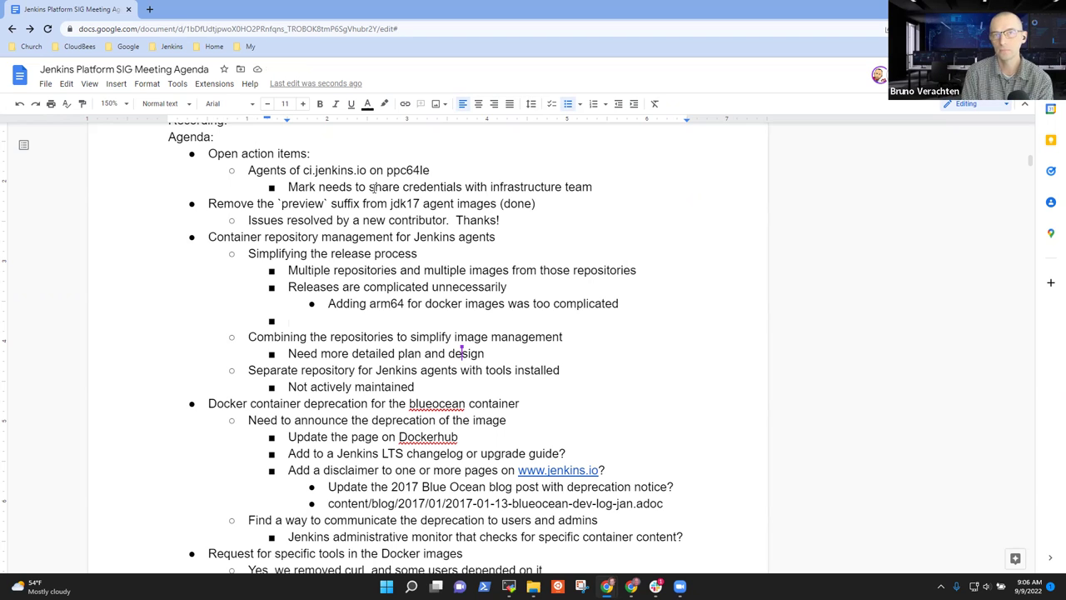
key(BackSpace)
key(BackSpace)
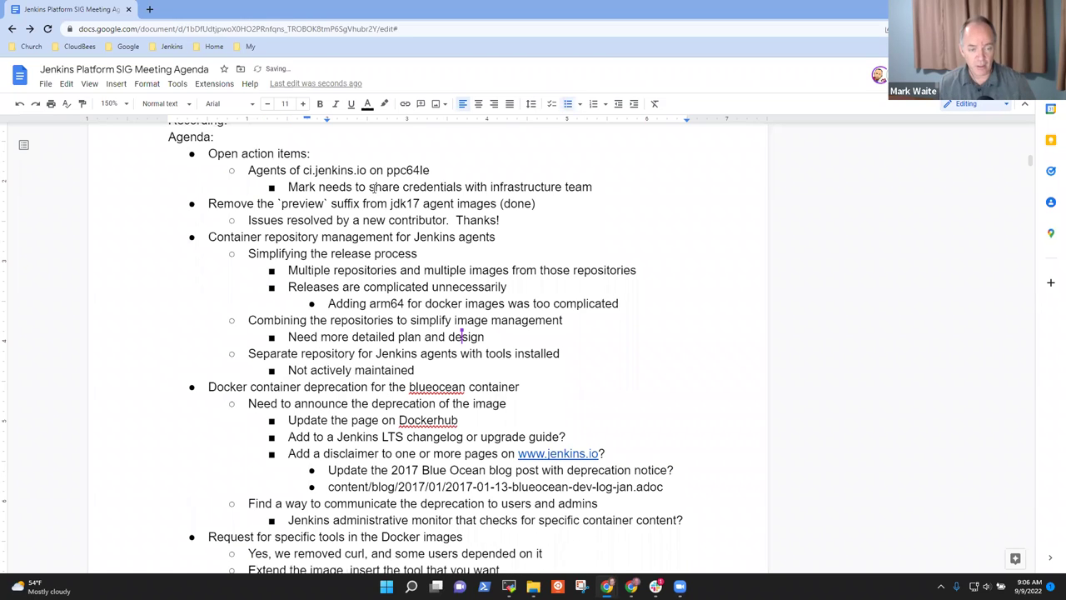
key(shift+End)
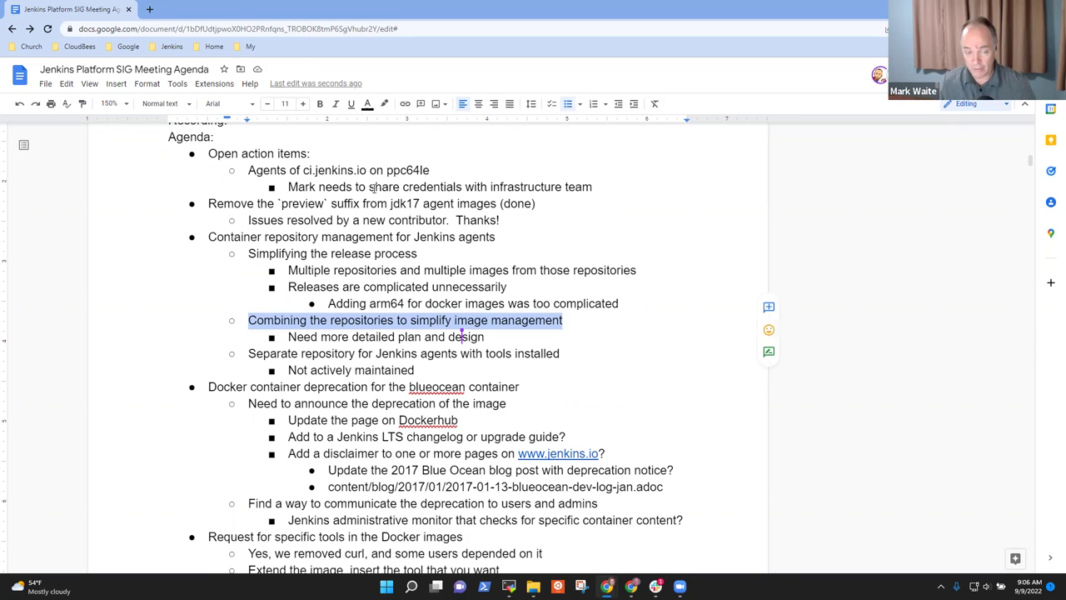
Add the note 'Cannot drop support for the existing containers' below Need more detailed plan and design
key(Down)
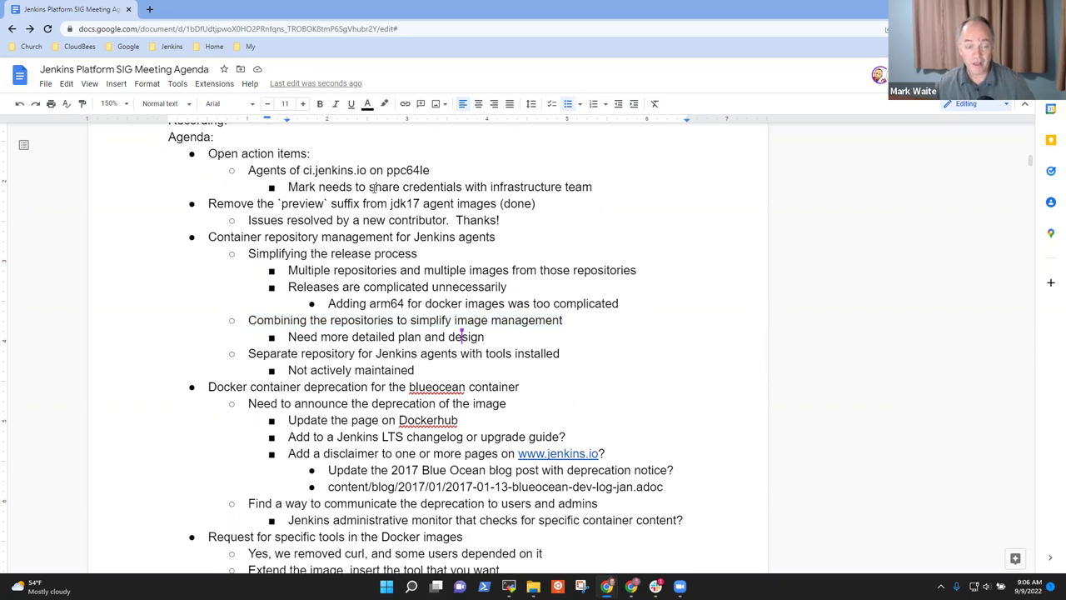
key(shift+Home)
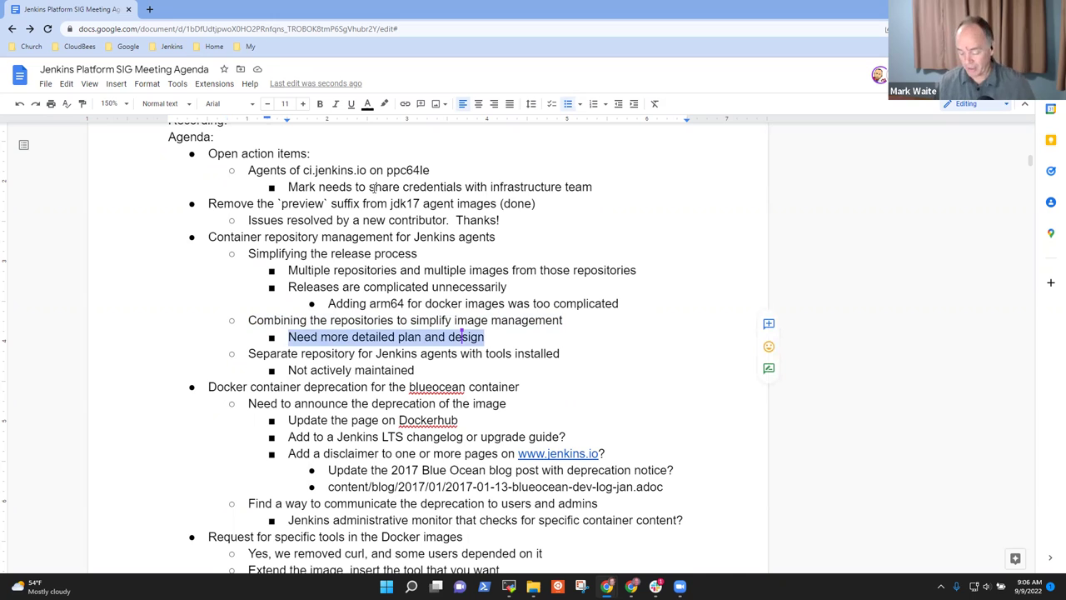
key(End)
key(Return)
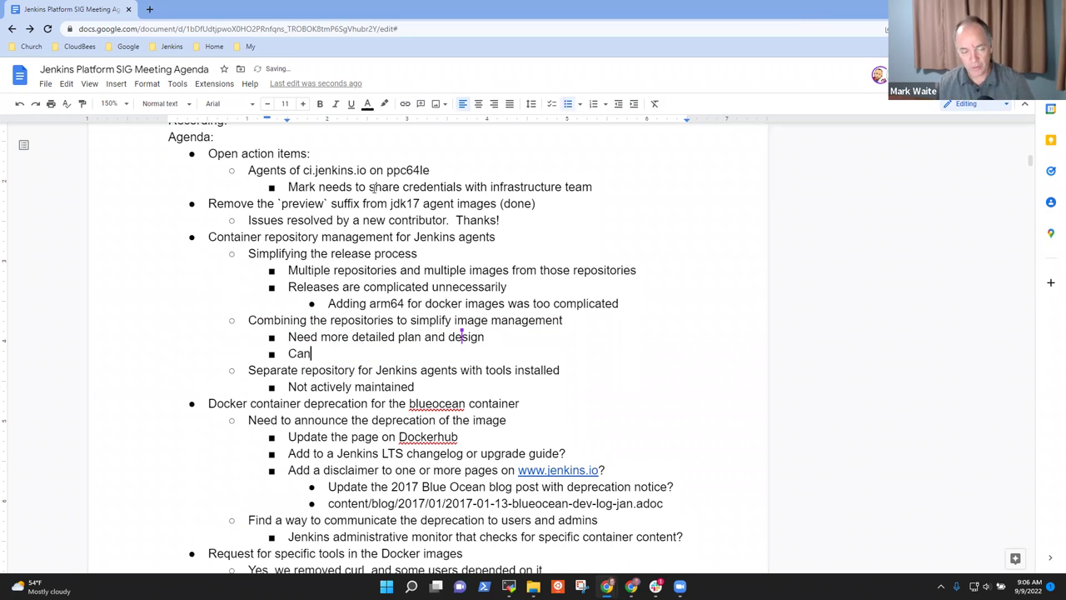
text(not drop)
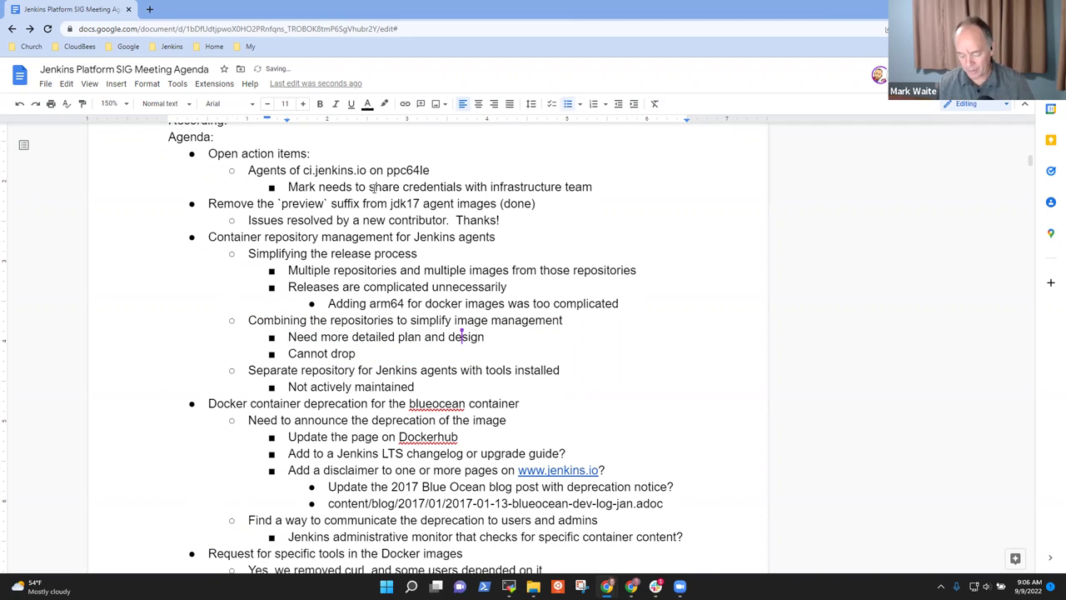
text( support for t)
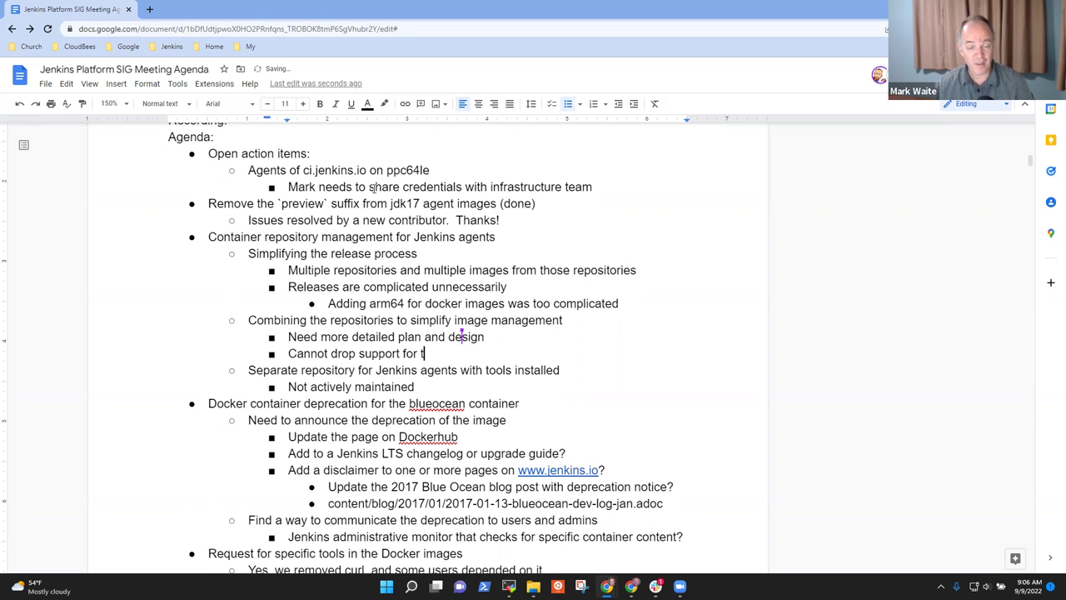
text(he existing )
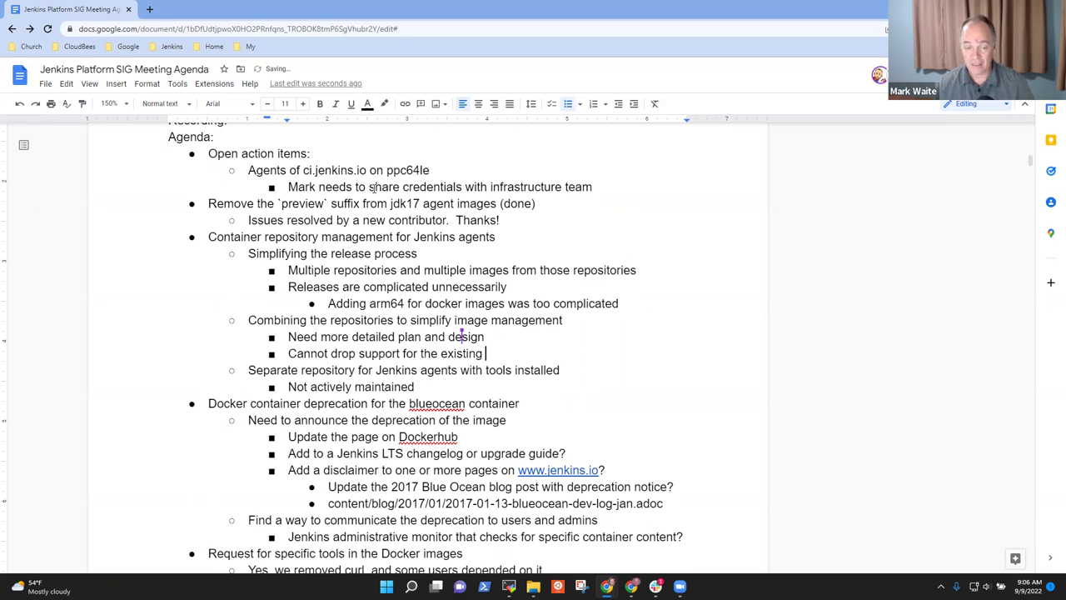
text(containers)
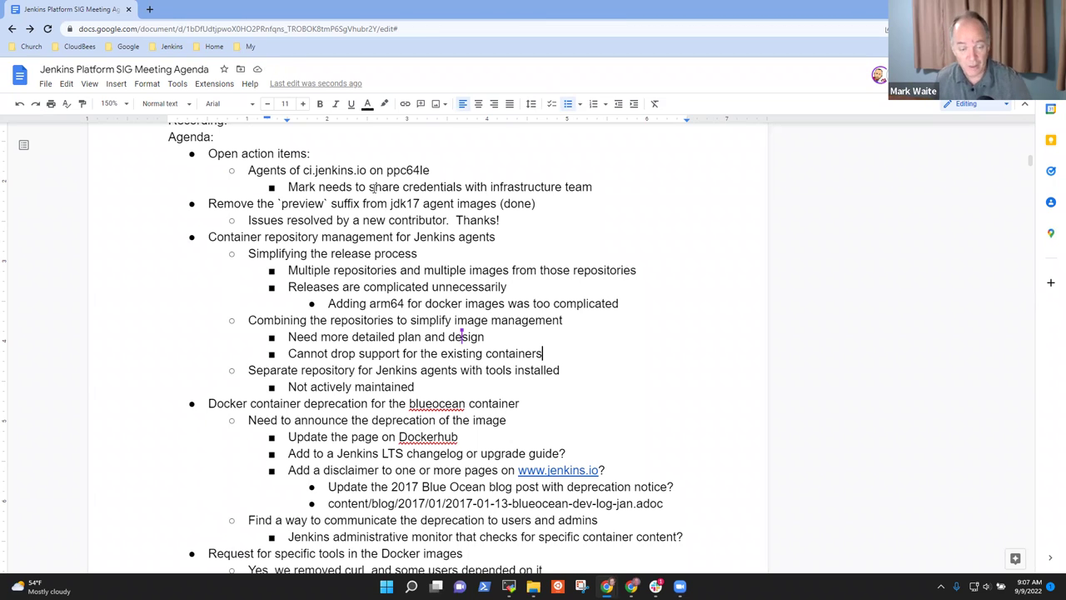
key(Tab)
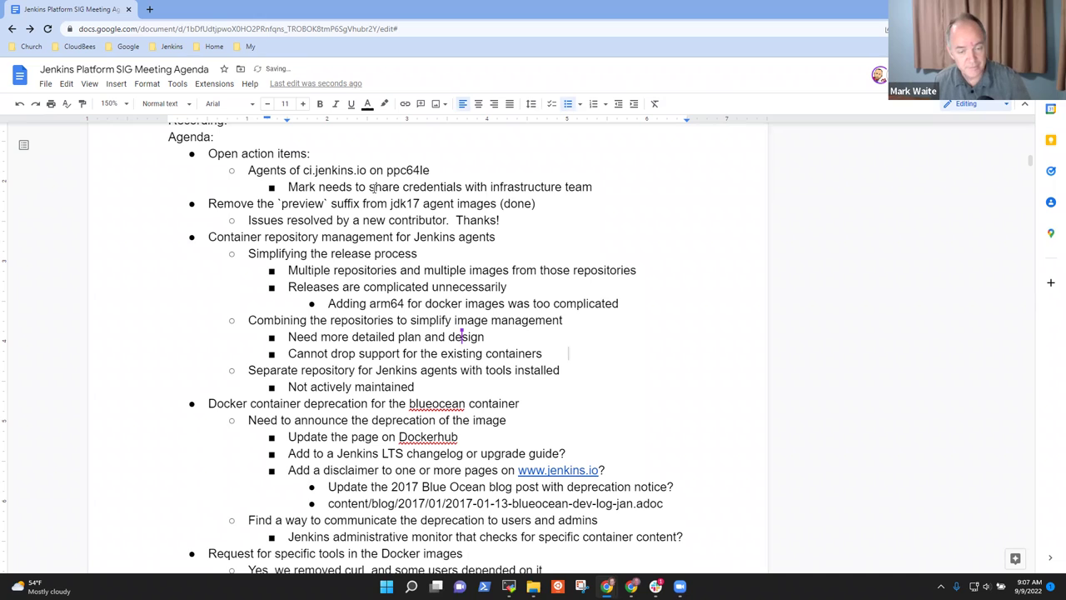
Nest a deeper sub-bullet reading 'Retain' under the containers note
key(Return)
key(Tab)
text(Retain)
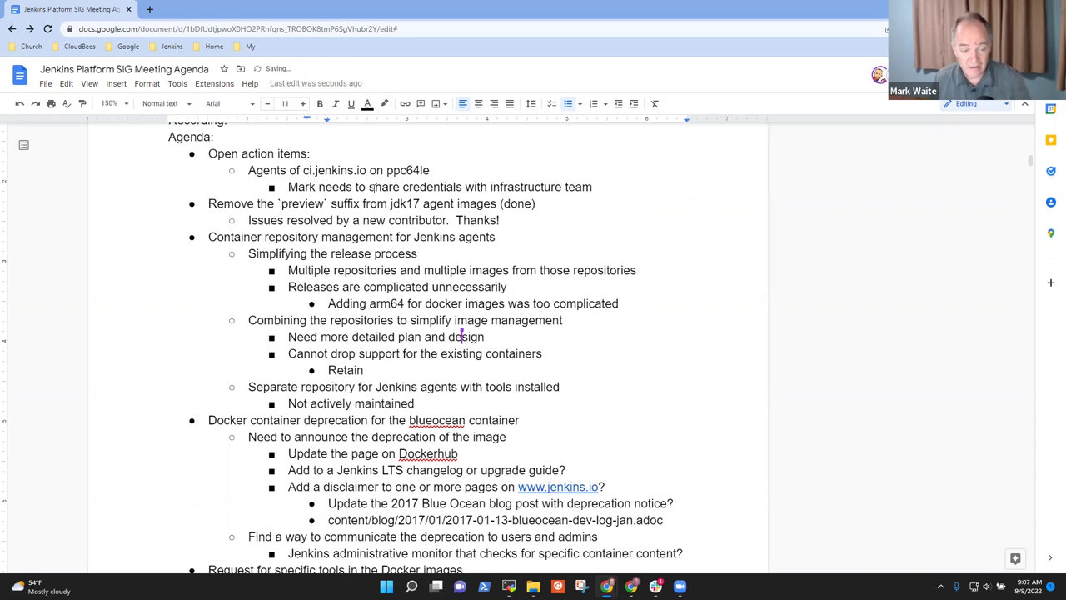
key(Down)
key(Down)
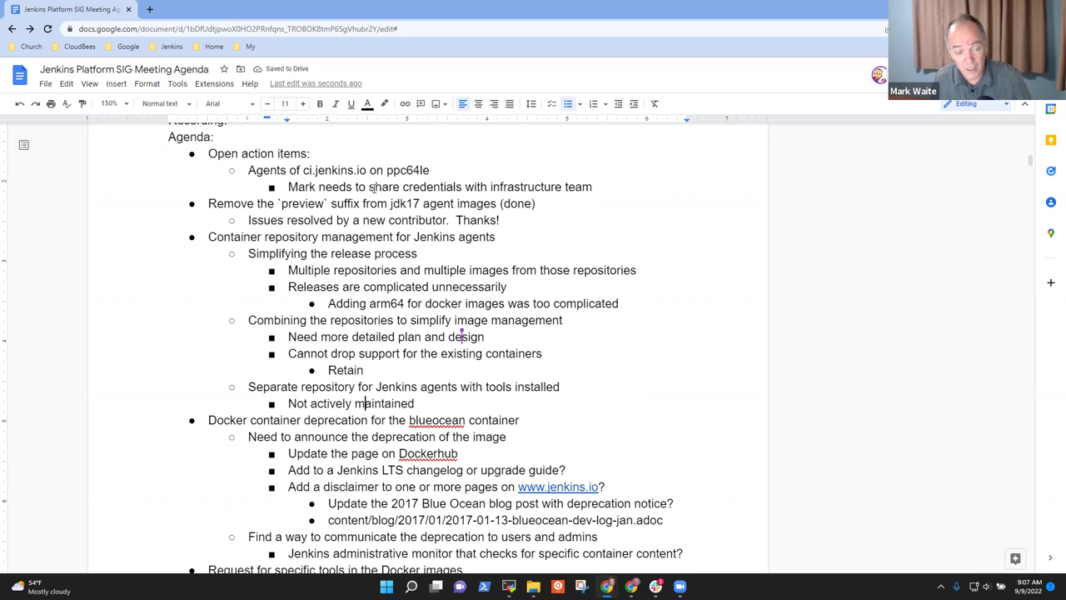
Move to the end of the Not actively maintained note below the Retain bullet
key(Home)
key(shift+End)
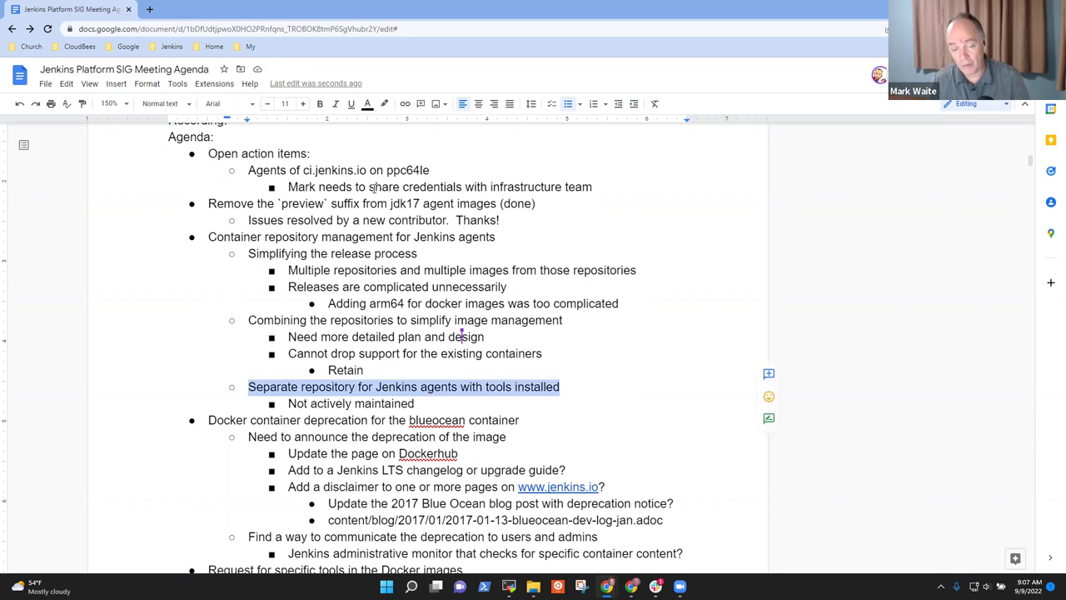
key(Up)
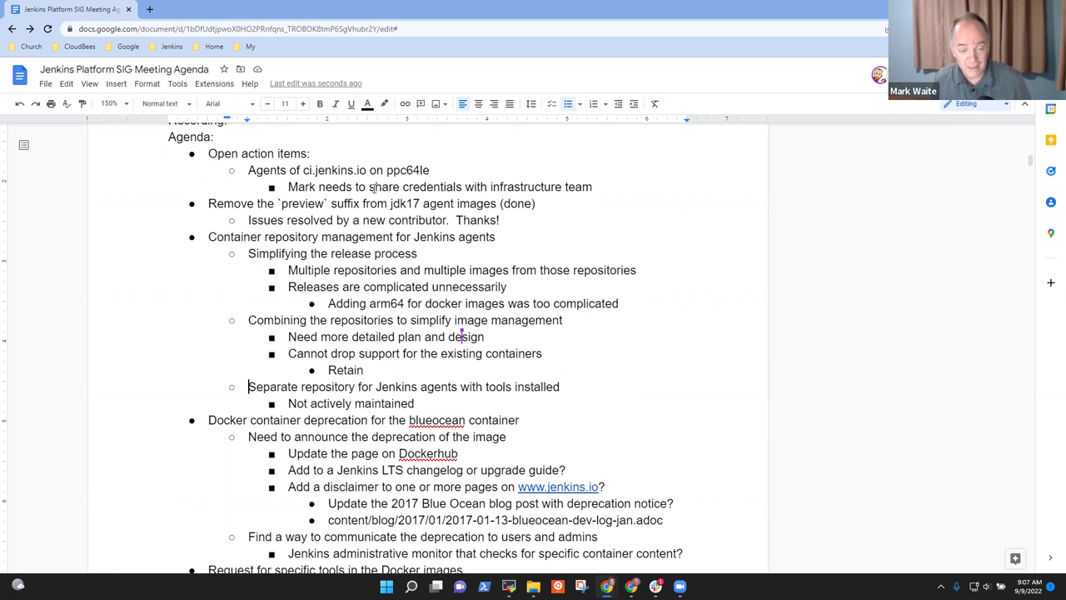
key(shift+End)
key(Down)
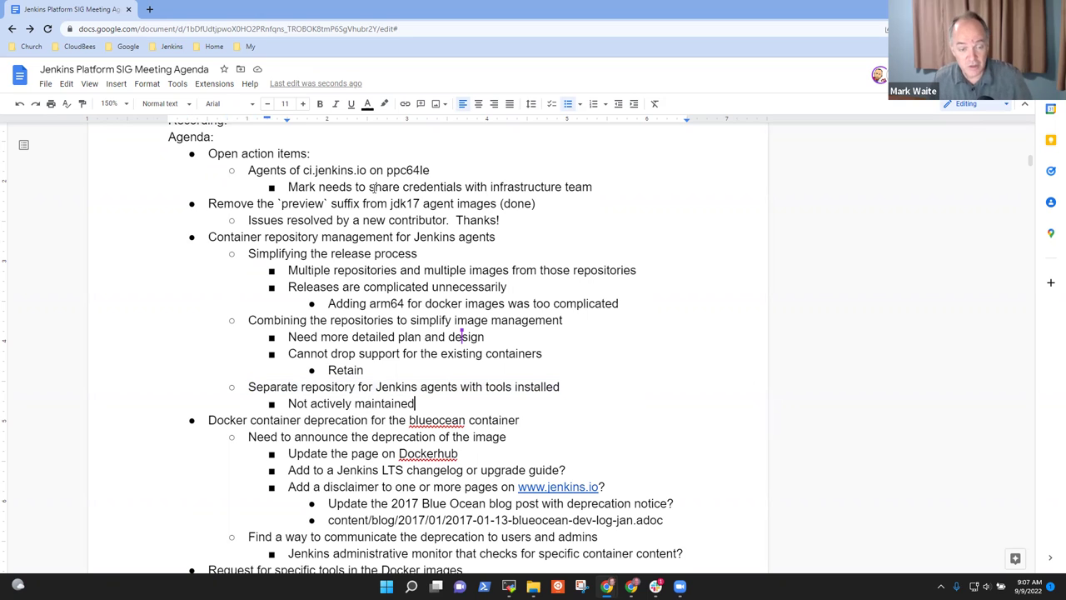
key(Up)
key(Up)
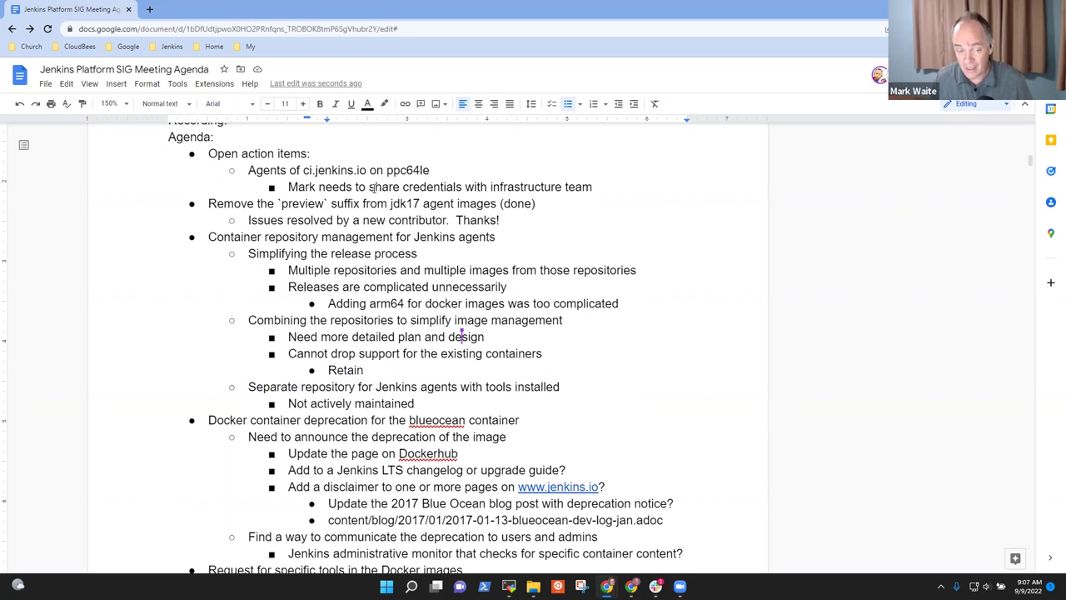
key(Down)
key(Down)
Extend the note: many containers still use Java 8, won't work with most recent LTS, need upgrading
text(, many)
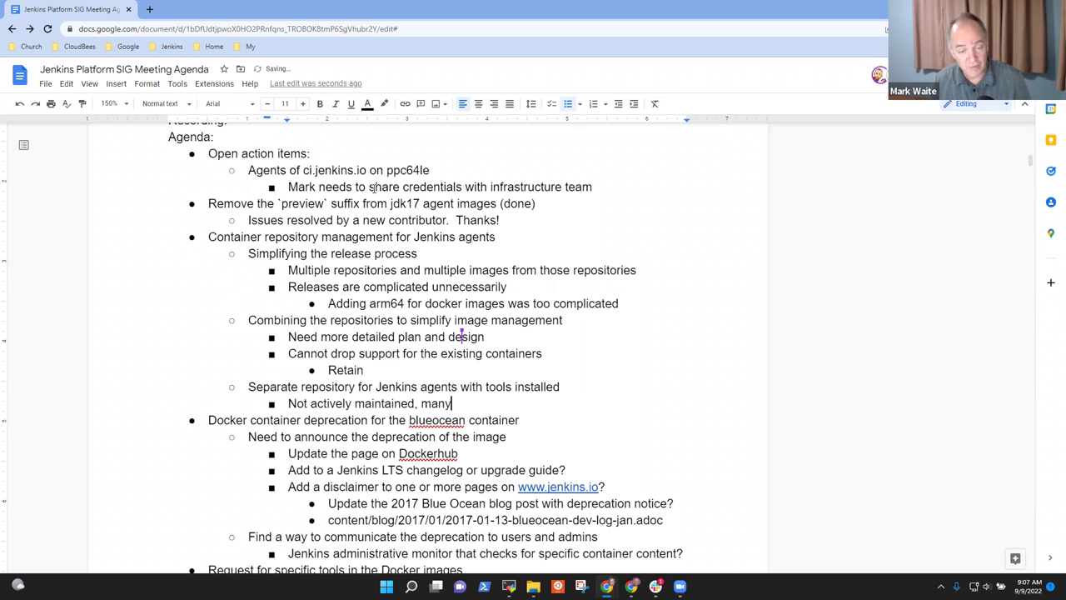
text( of the)
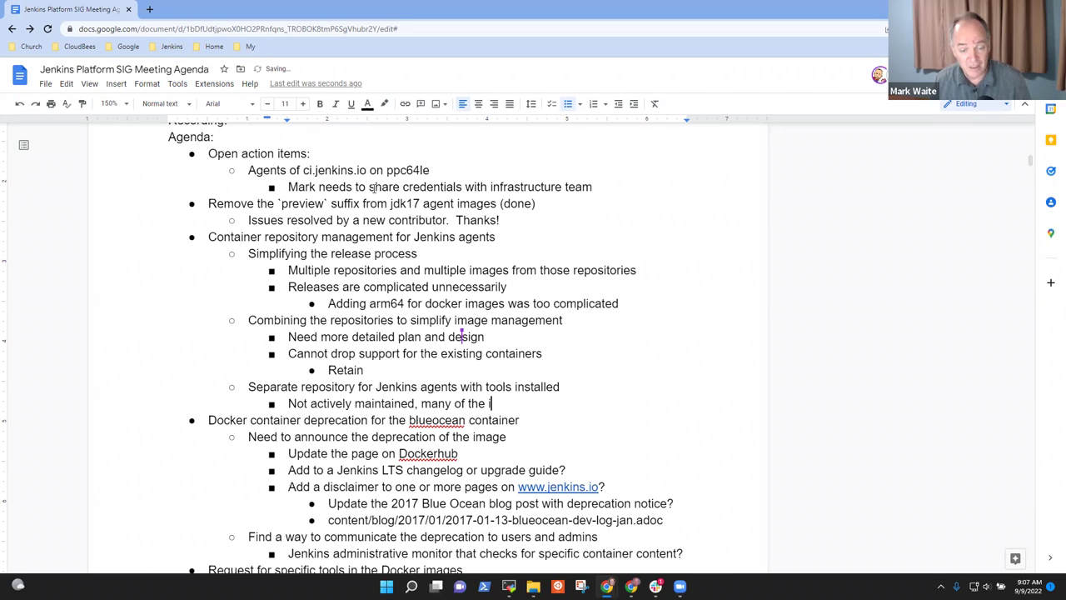
text( containers are still )
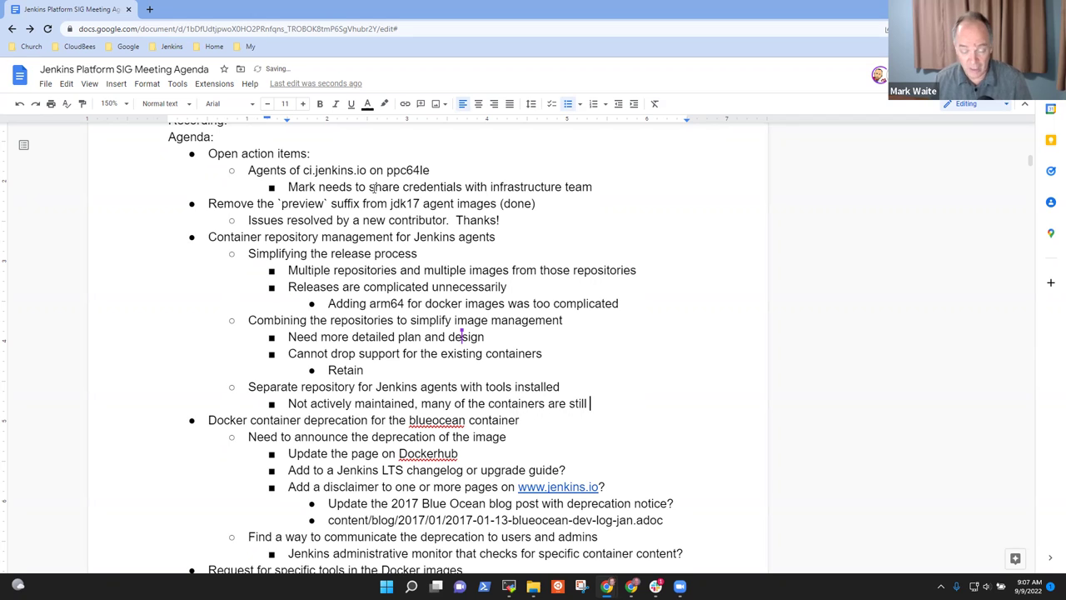
text(using Java )
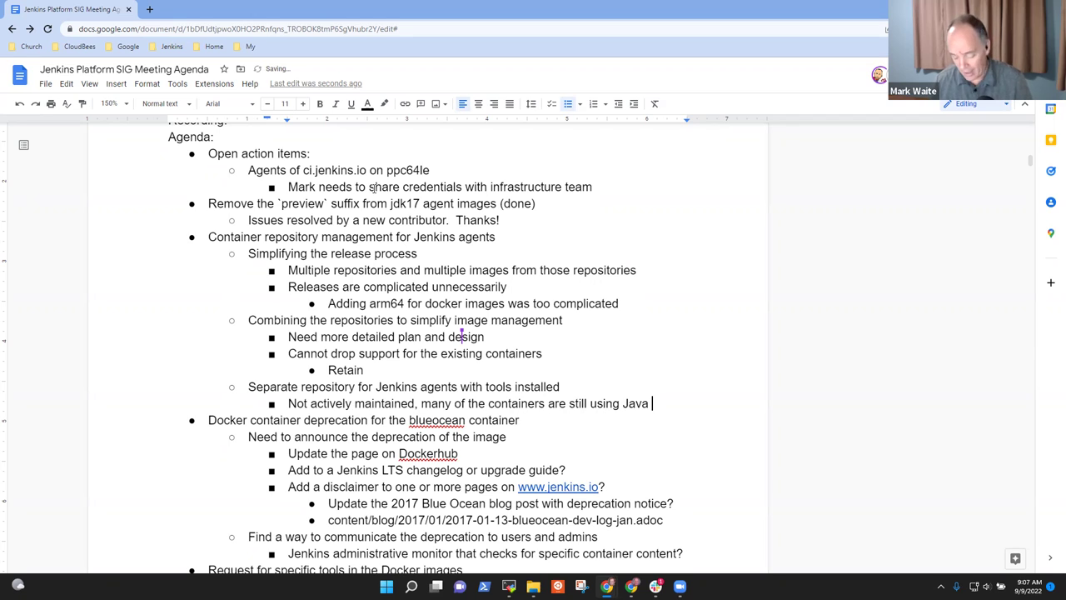
text(8, woint)
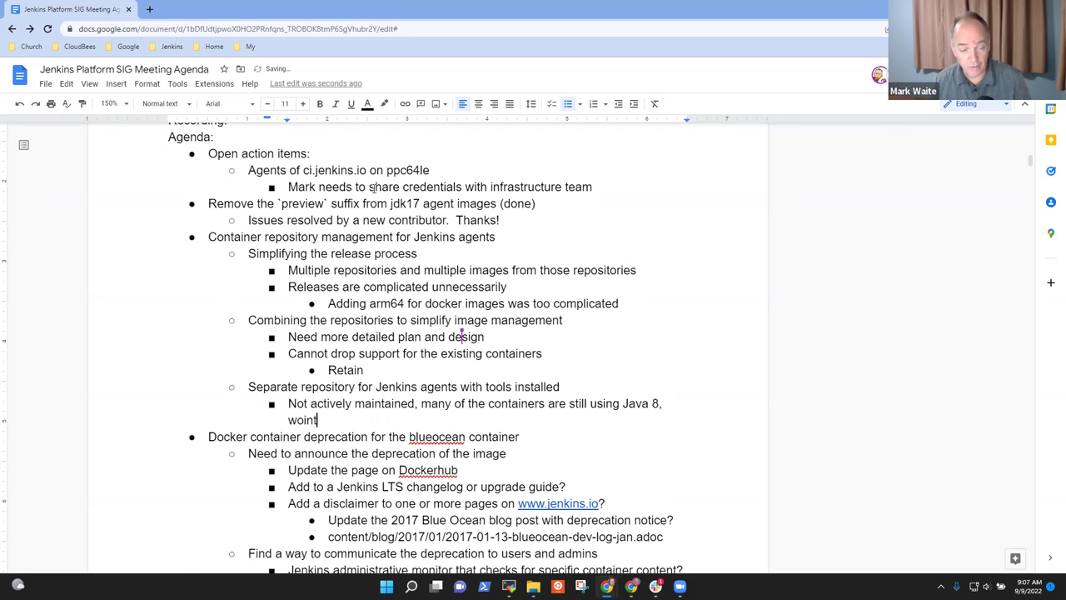
key(BackSpace)
key(BackSpace)
key(BackSpace)
text(nt')
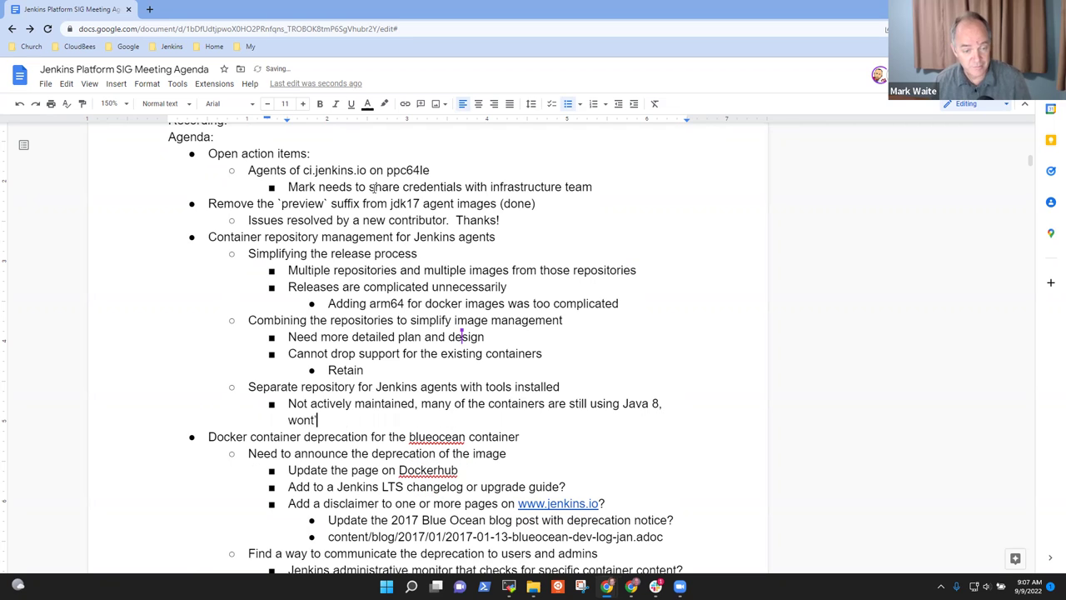
key(BackSpace)
key(BackSpace)
text('t work w)
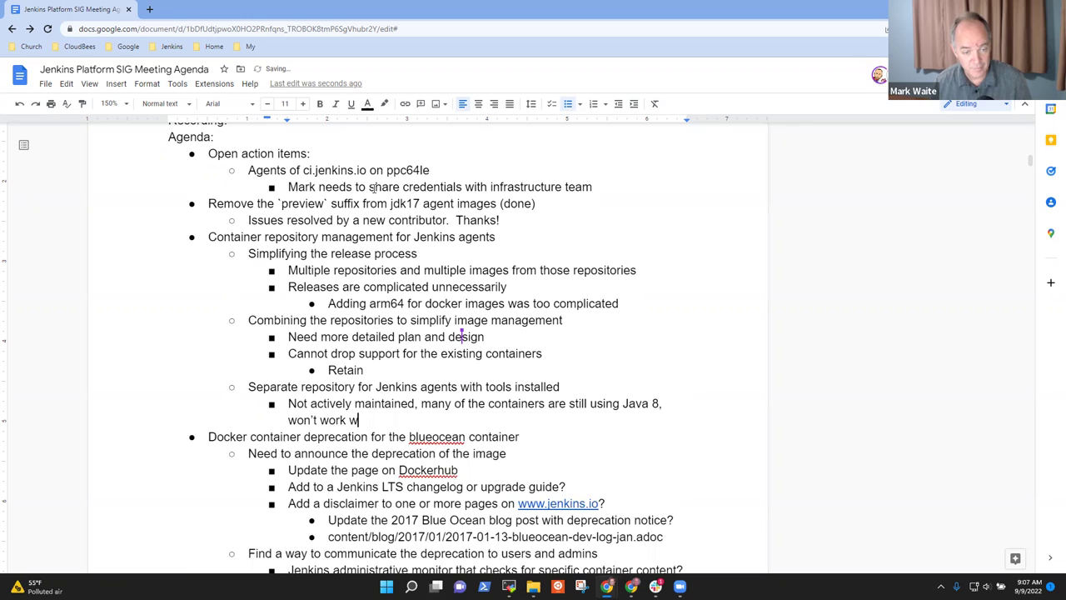
text(ith)
key(BackSpace)
key(BackSpace)
key(BackSpace)
text(ith most )
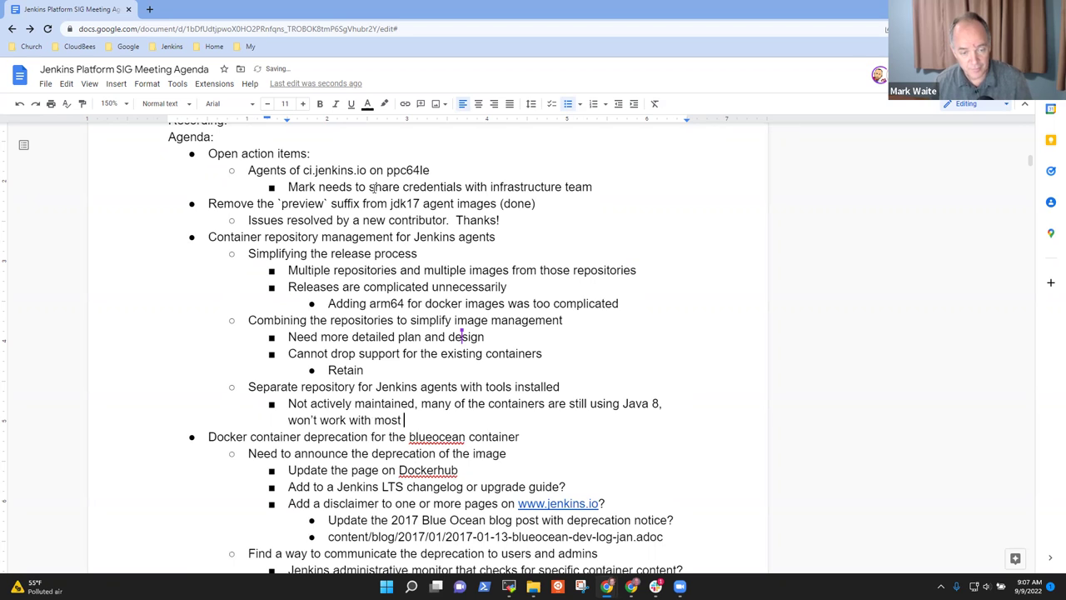
text(recent LTS)
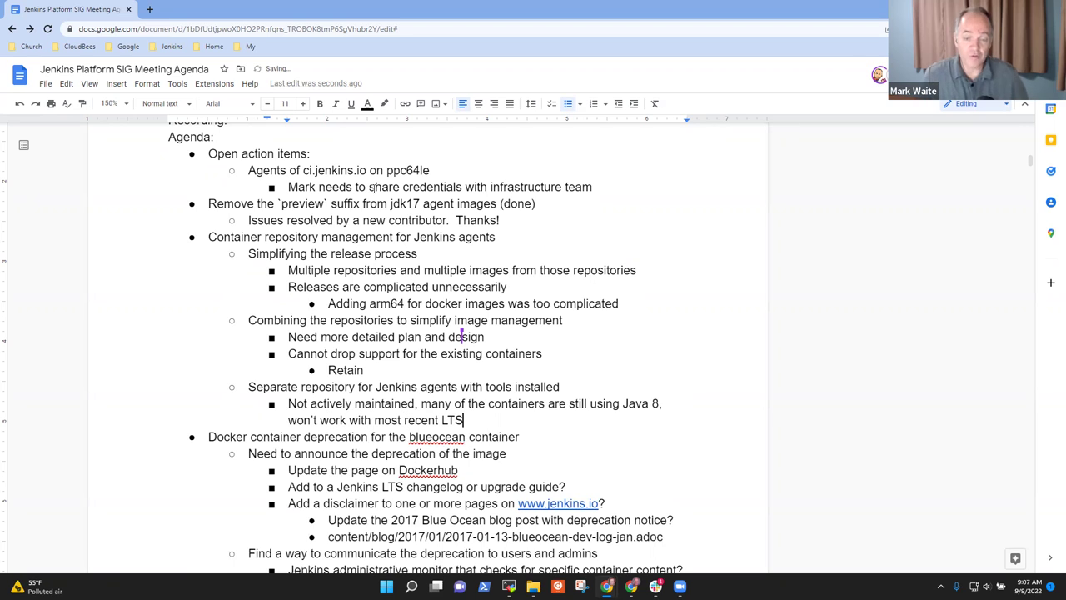
text(, )
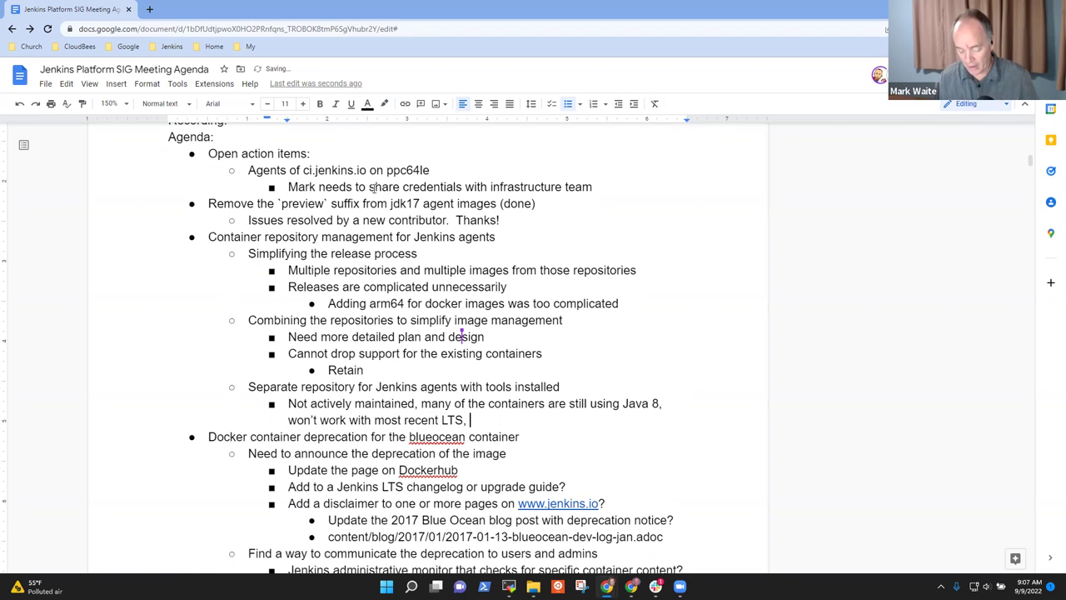
text(either they)
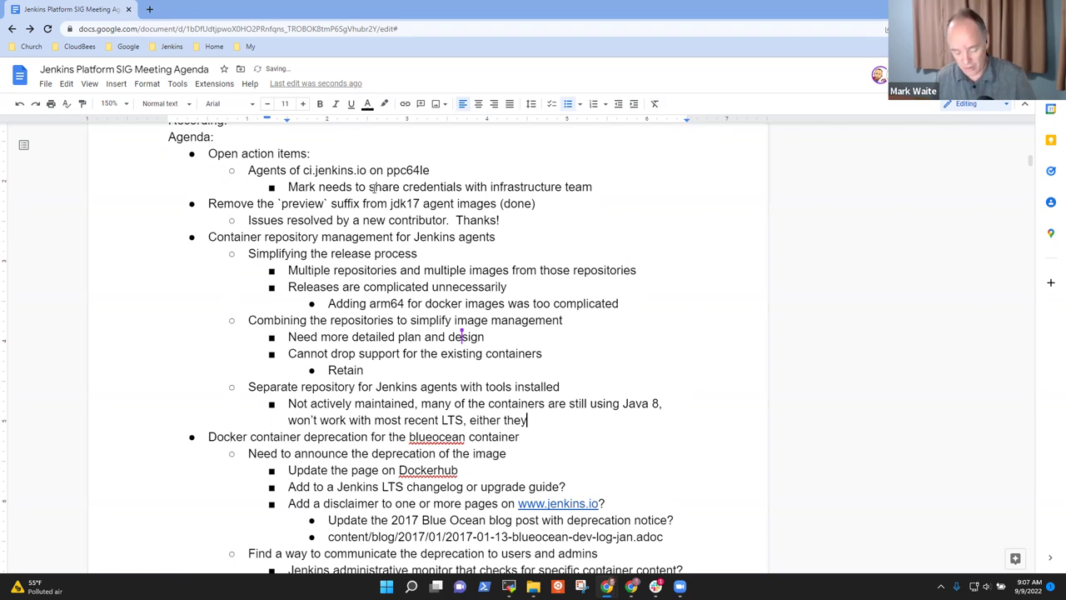
text( need to bne)
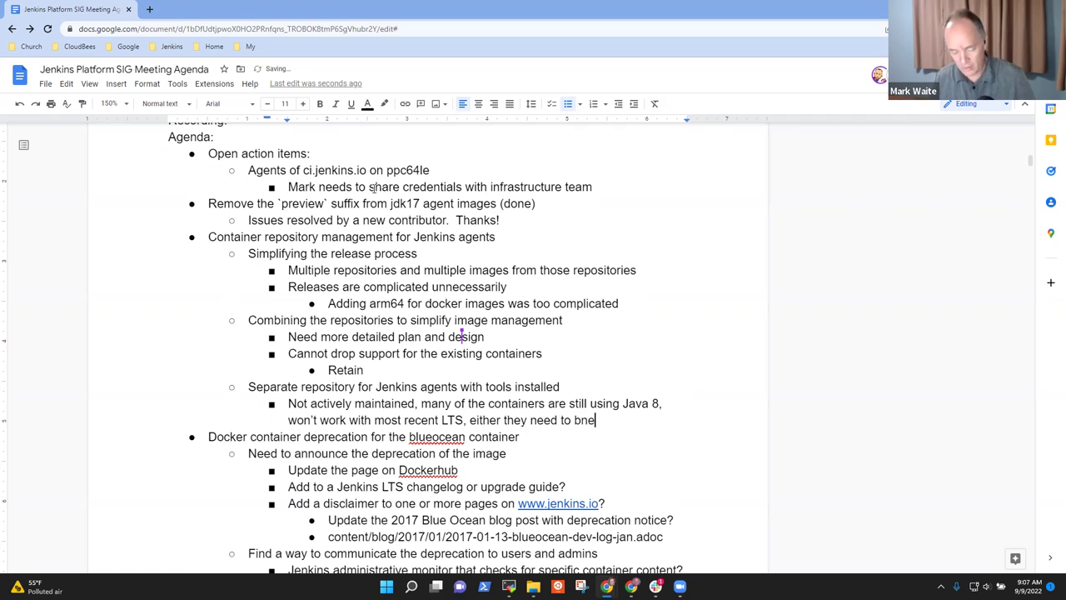
key(BackSpace)
key(BackSpace)
key(BackSpace)
text(b)
key(BackSpace)
text(be )
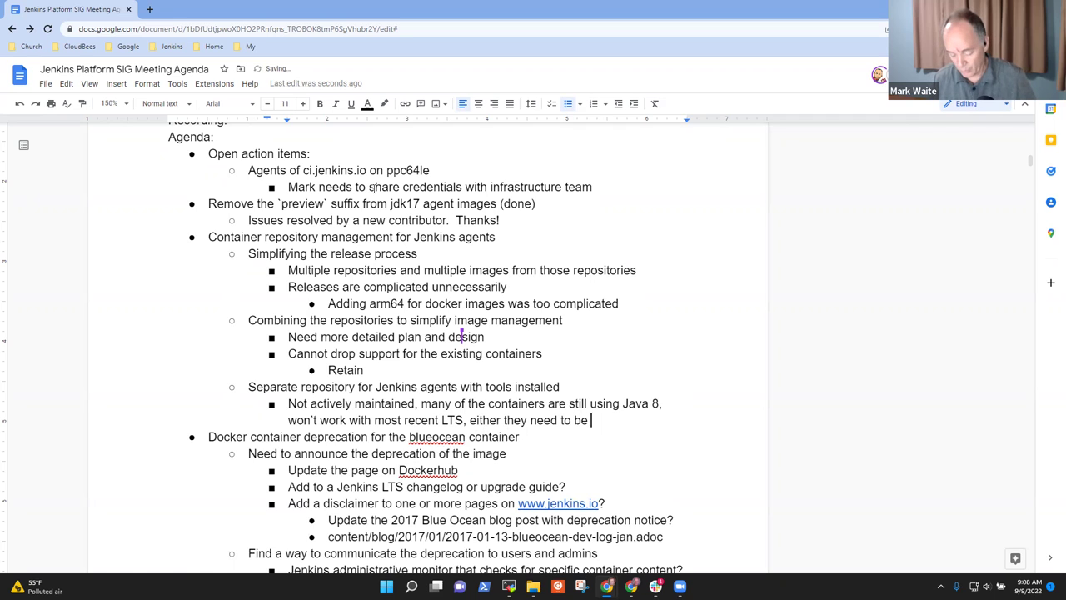
text(upgraded)
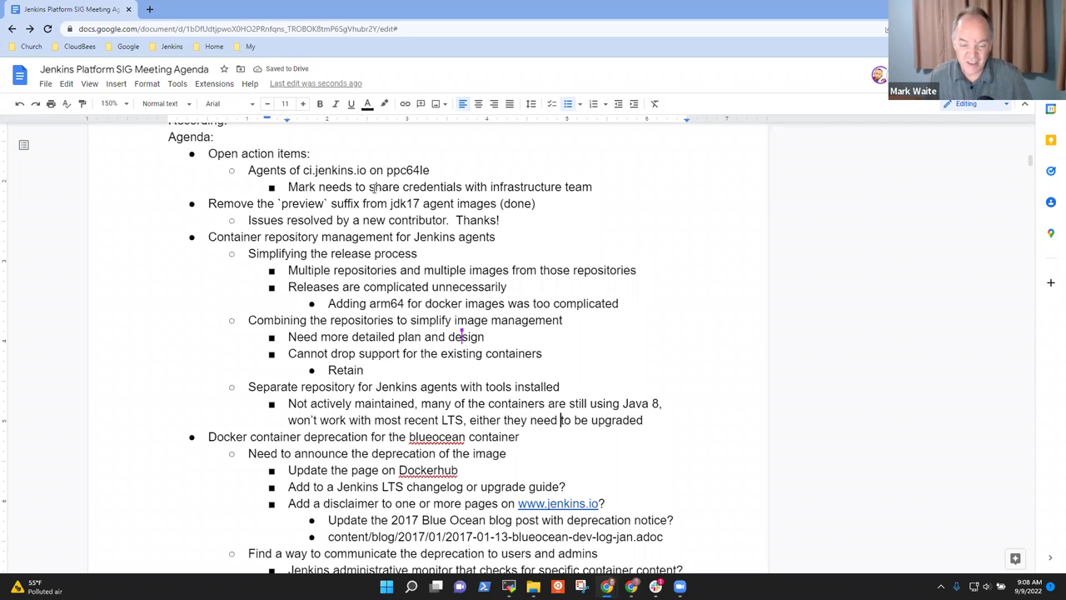
double_click(487, 420)
key(BackSpace)
key(End)
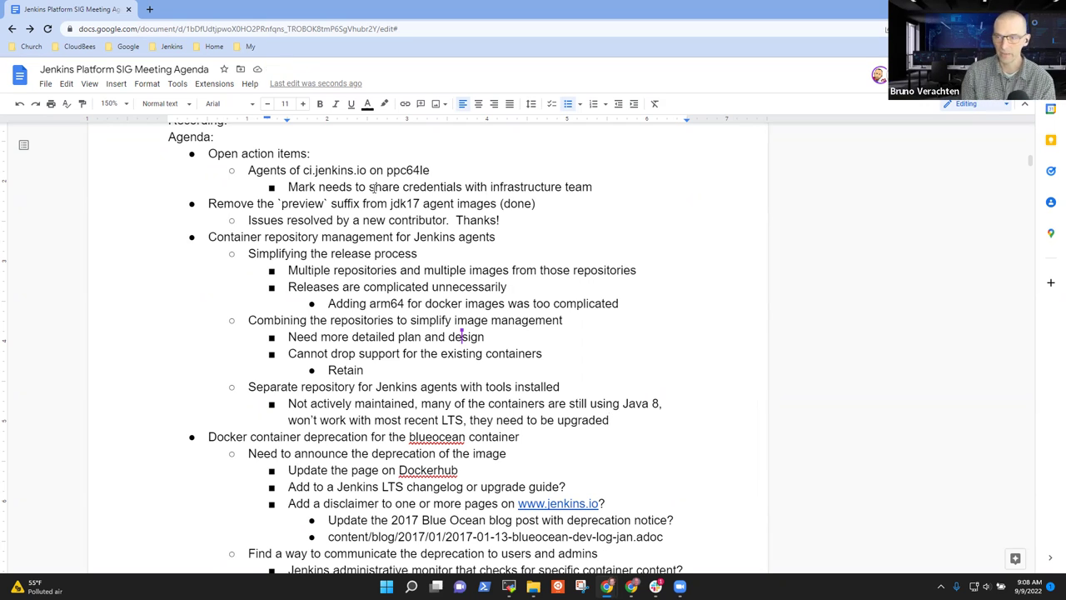
Add nested note 'Download metrics are available from Dockerhub, could use those measure to prioritize the effort'
key(Return)
key(Tab)
text(Do)
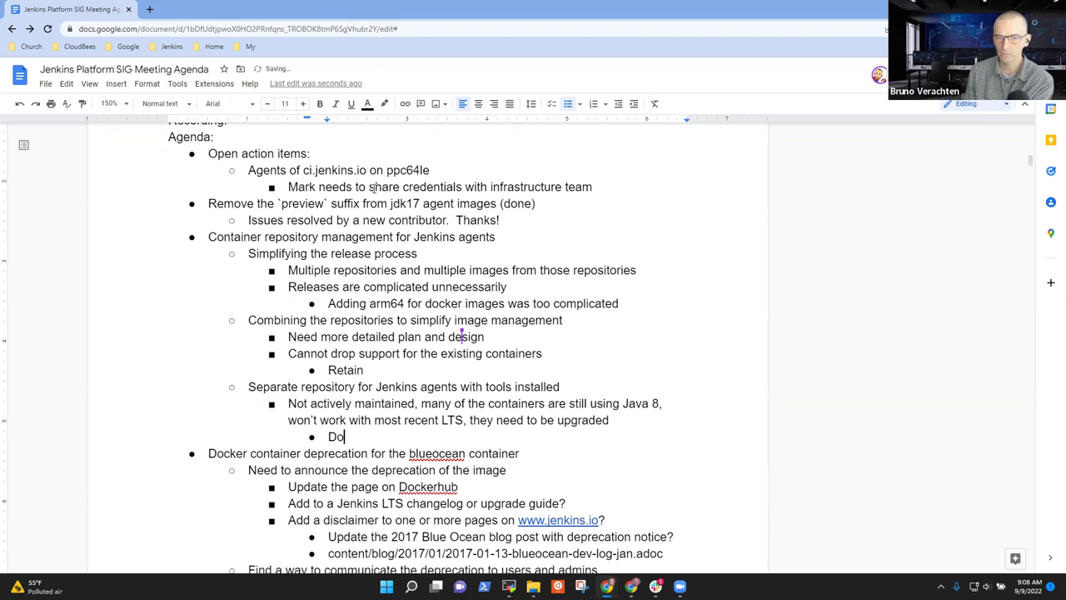
text(wnload)
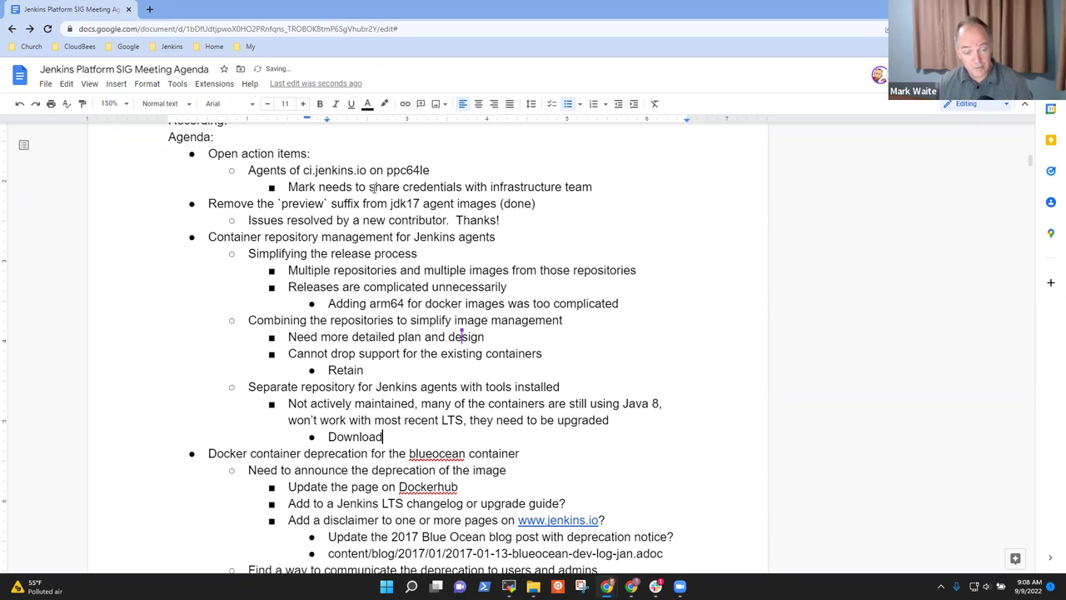
text( matr)
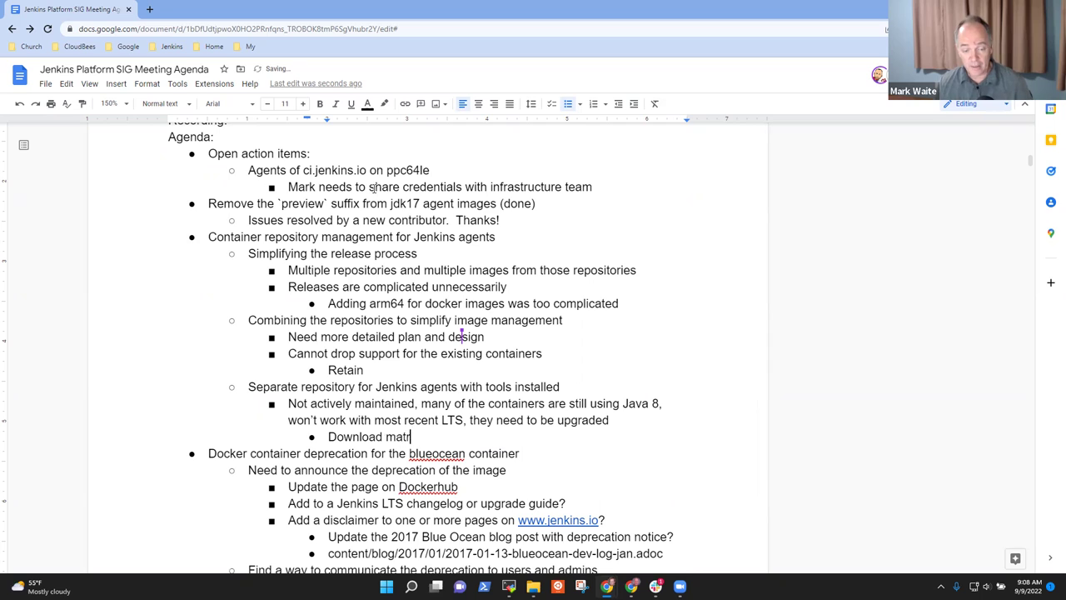
key(BackSpace)
text(tr)
key(BackSpace)
key(BackSpace)
key(BackSpace)
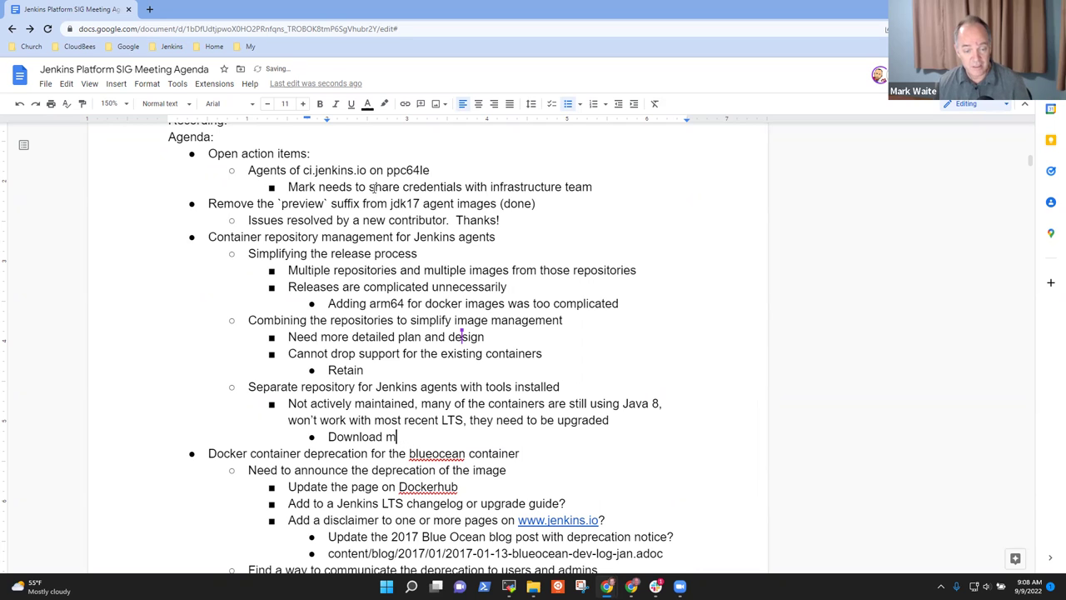
text(etrics)
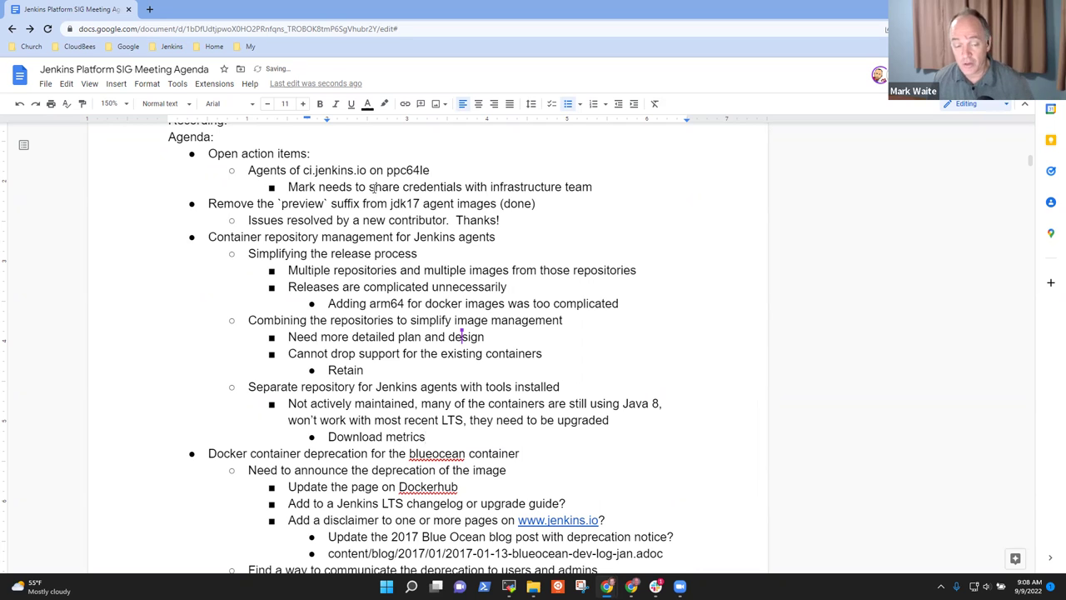
text( ar)
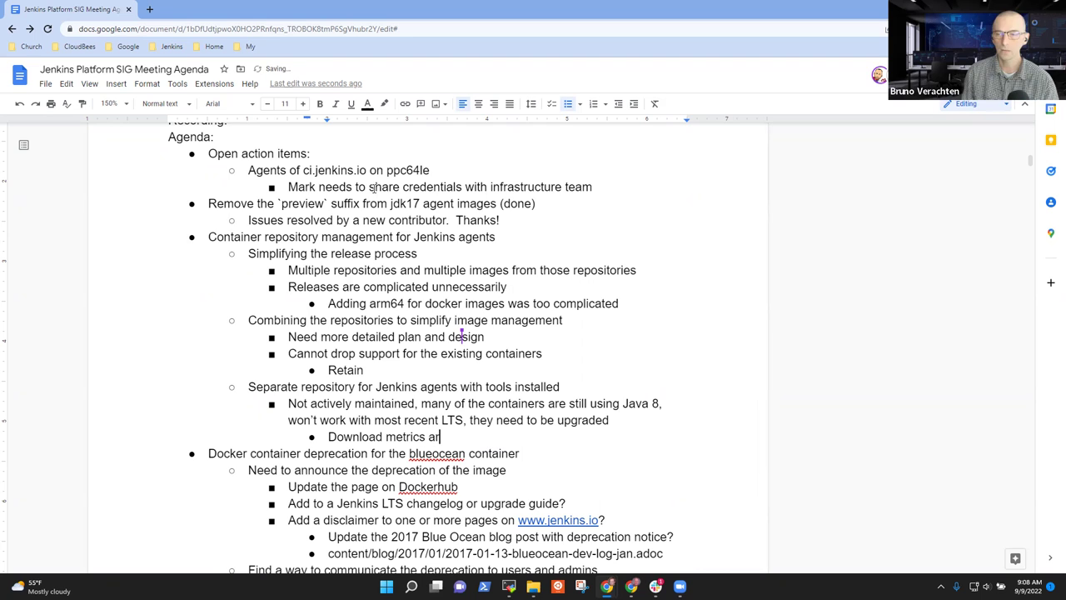
text(e available from Dock)
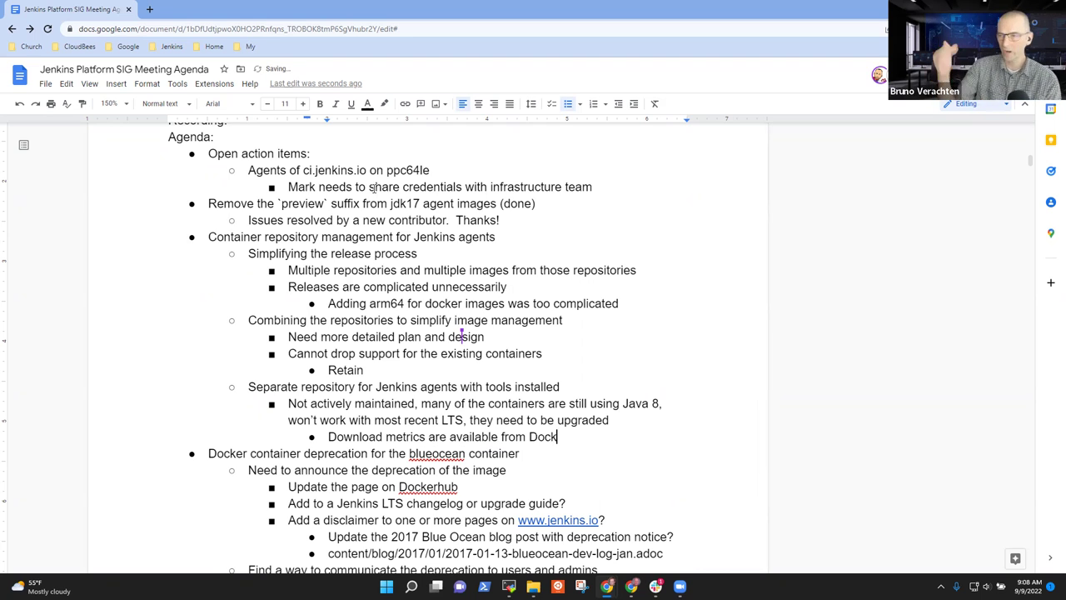
text(erhu)
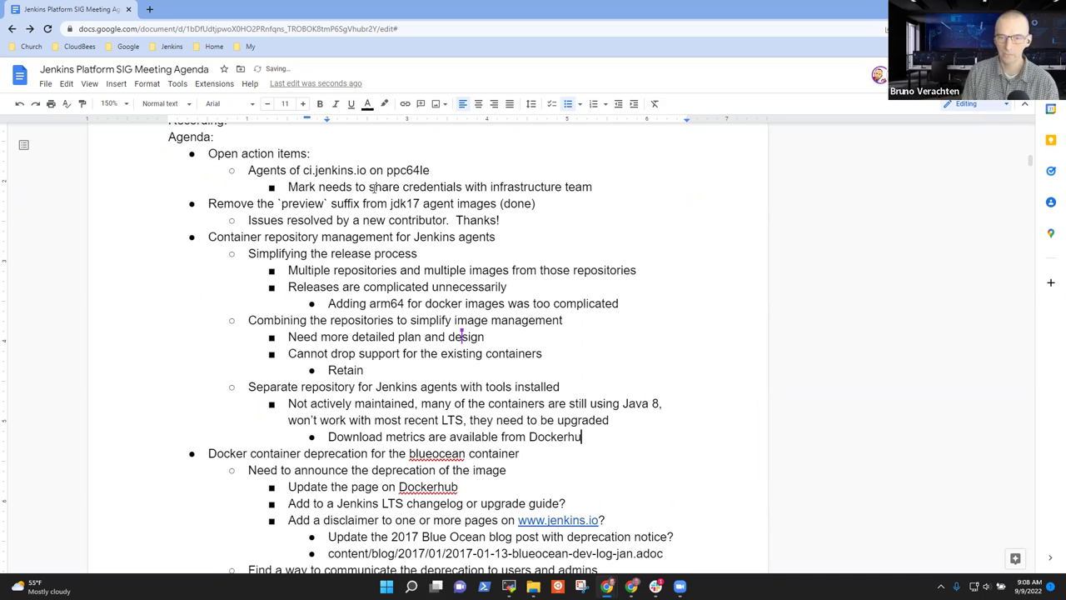
text(b, could use t)
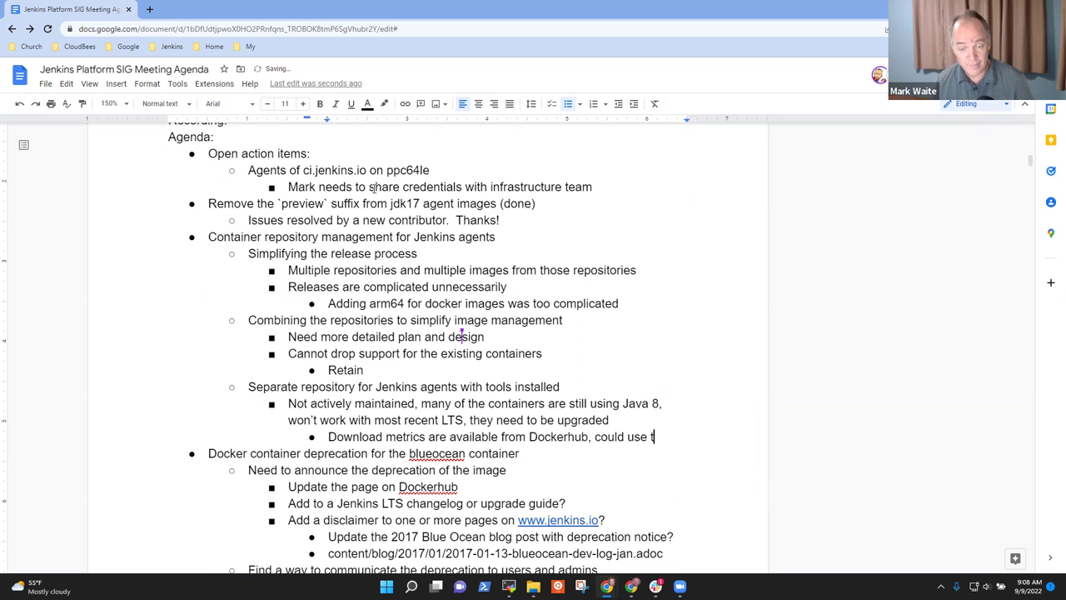
text(hose )
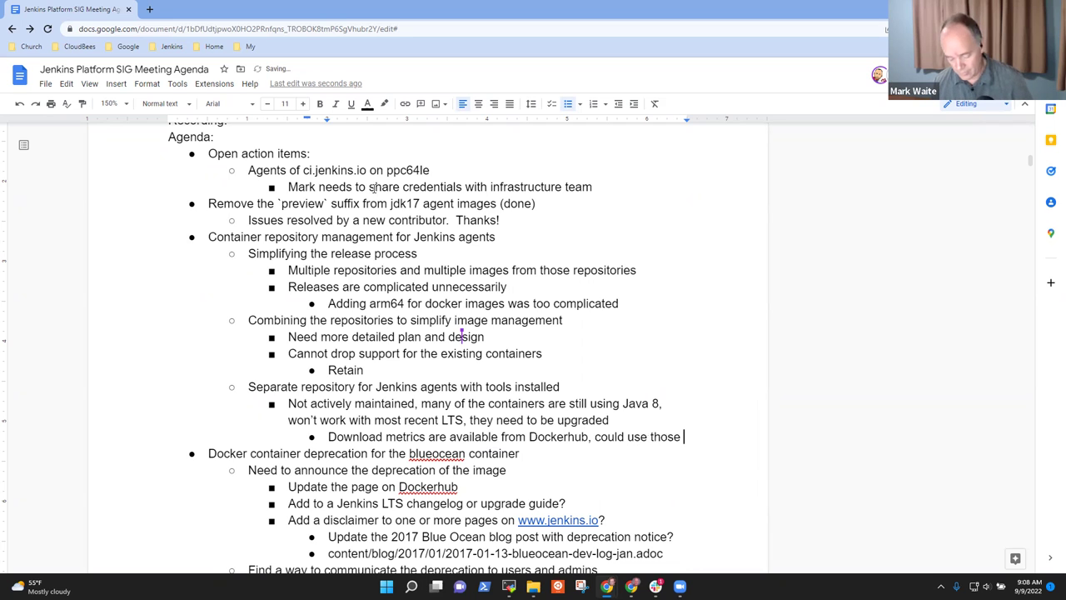
text(measure to prioritize)
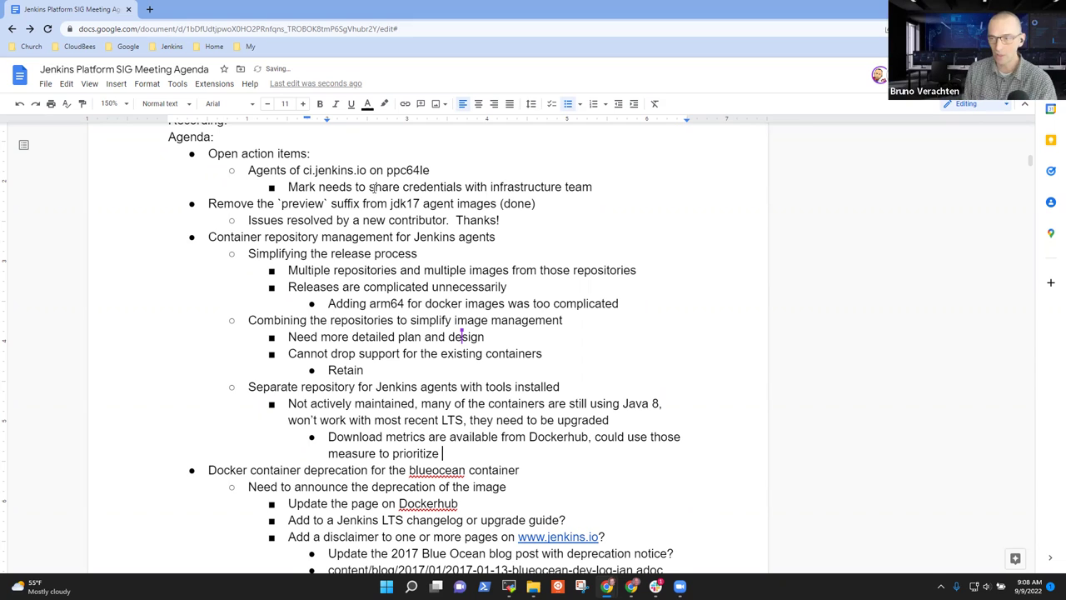
key(super+d)
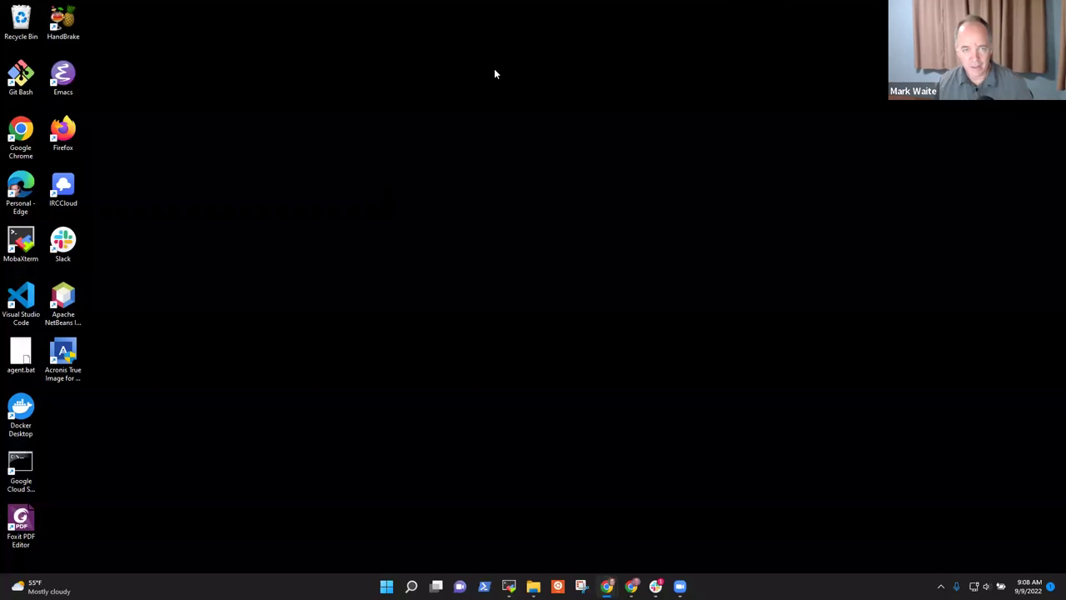
key(super+d)
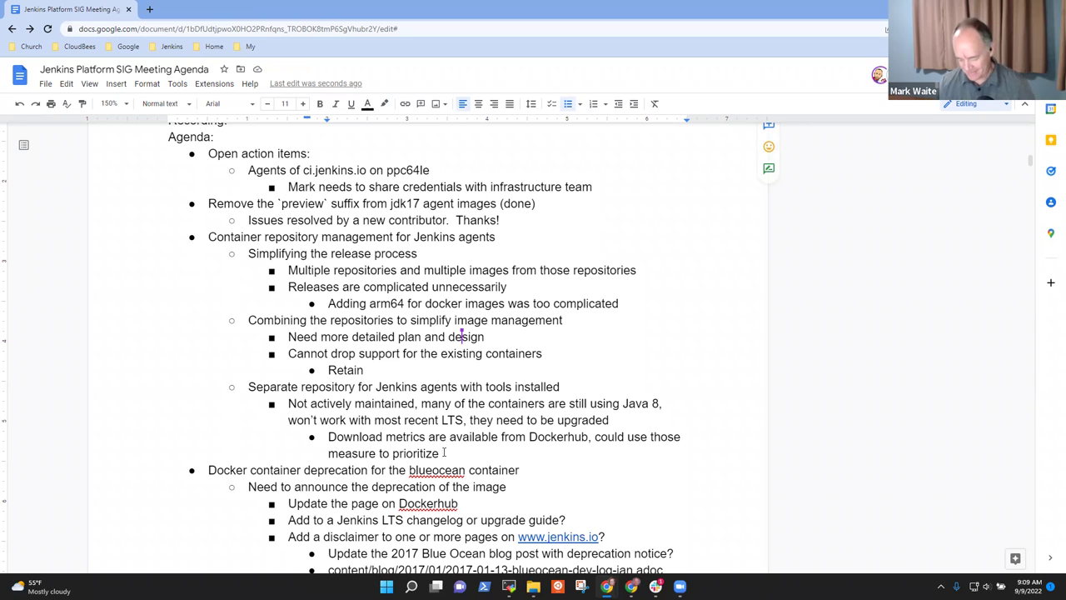
text(the effor)
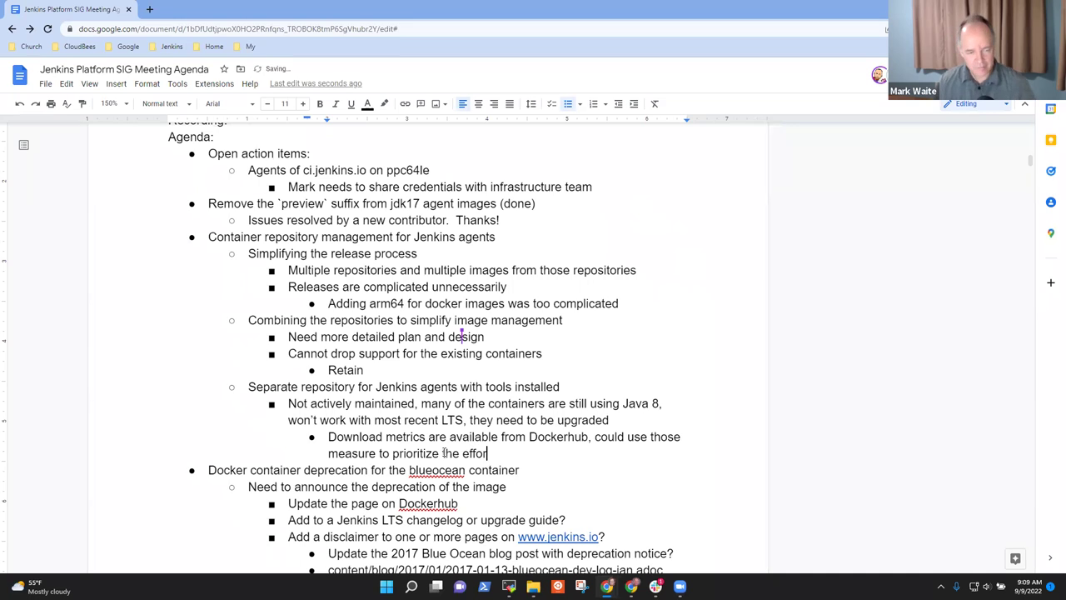
text(t)
Select the container repository management heading line
key(Up)
key(Up)
key(Up)
key(Up)
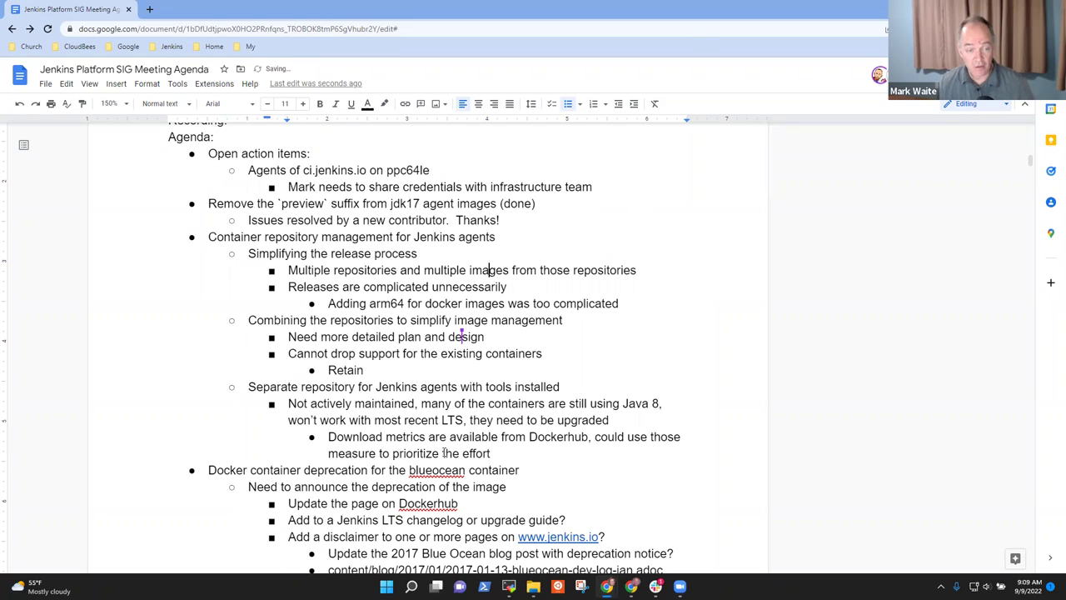
key(Up)
key(shift+End)
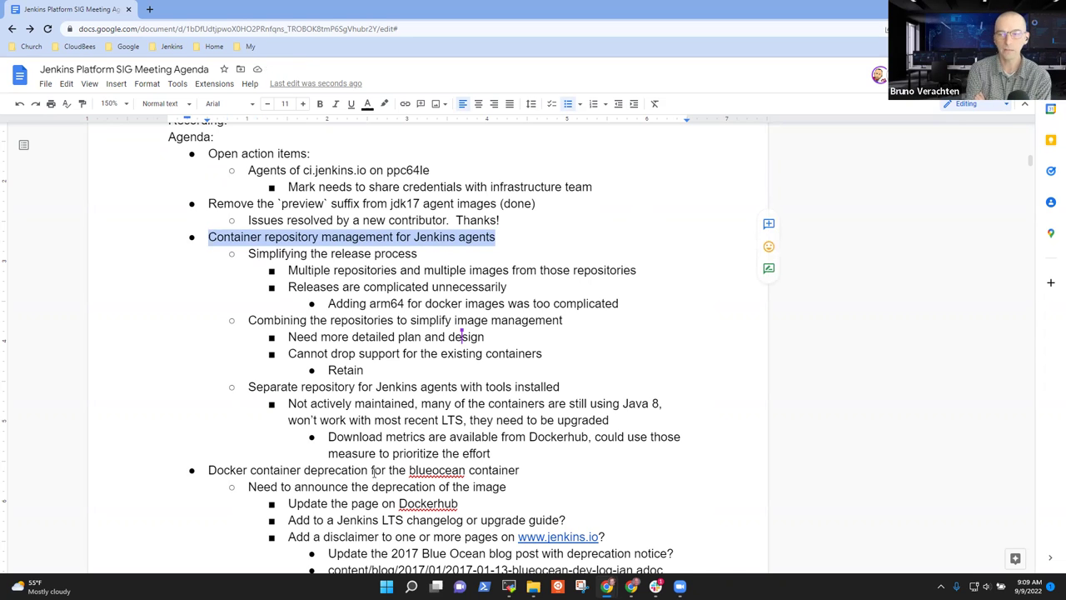
Add the outdented sub-item 'Topic for discussion at Jenkins Contributor Summit or near the Summit'
click(502, 454)
key(Return)
key(shift+Tab)
key(shift+Tab)
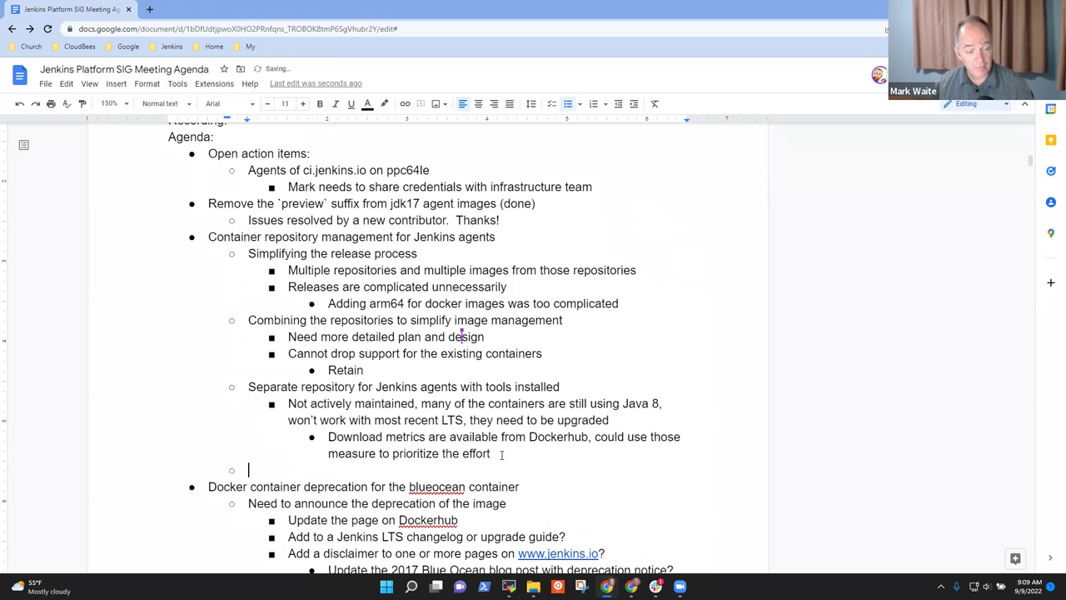
text(Topic for )
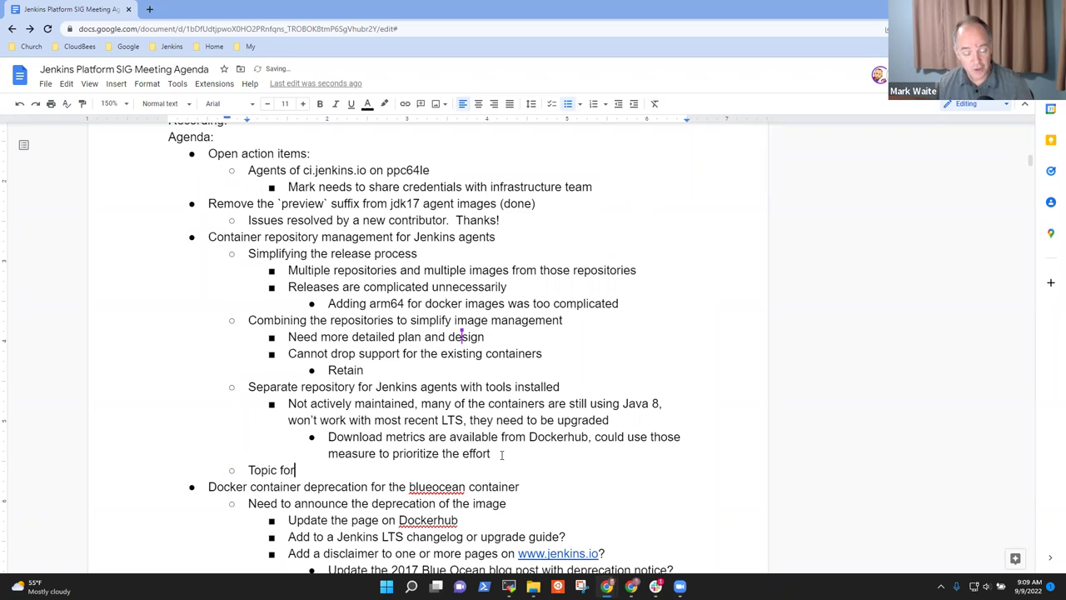
text(discussion at )
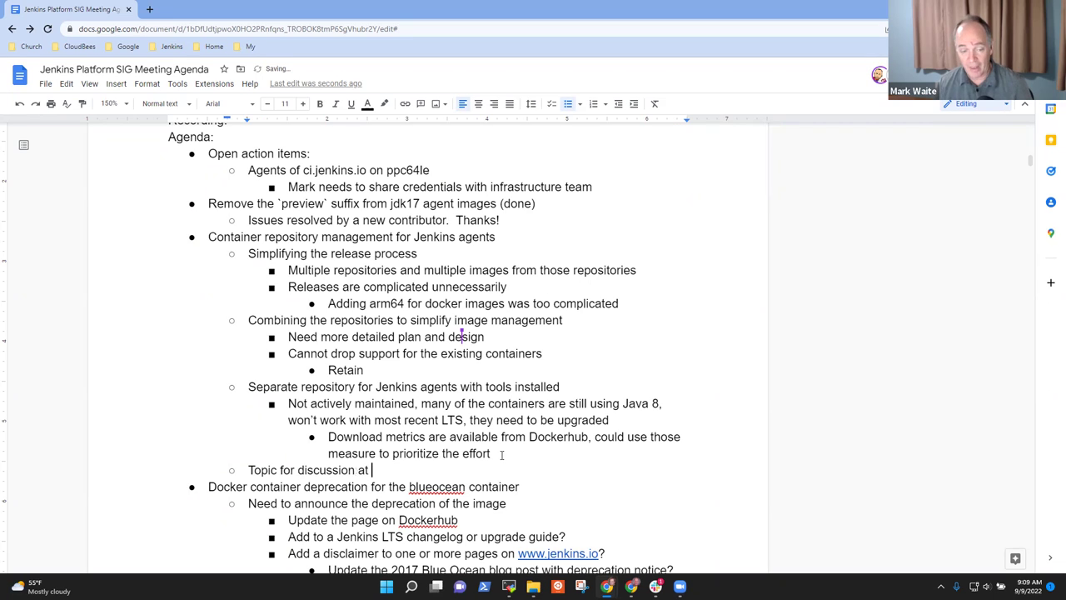
text(Jenkins C)
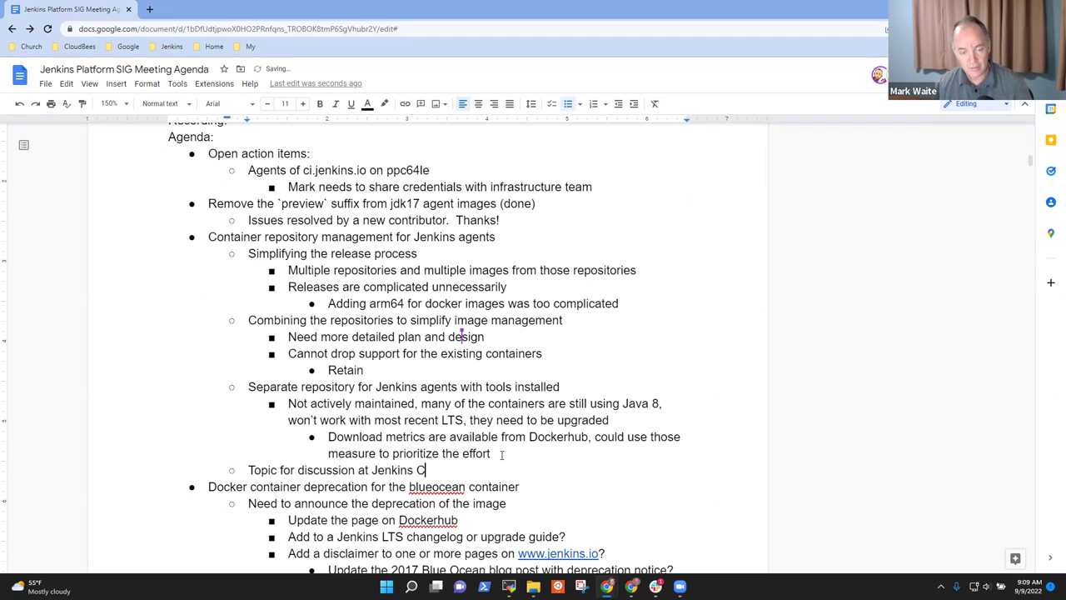
text(ontributor Sum)
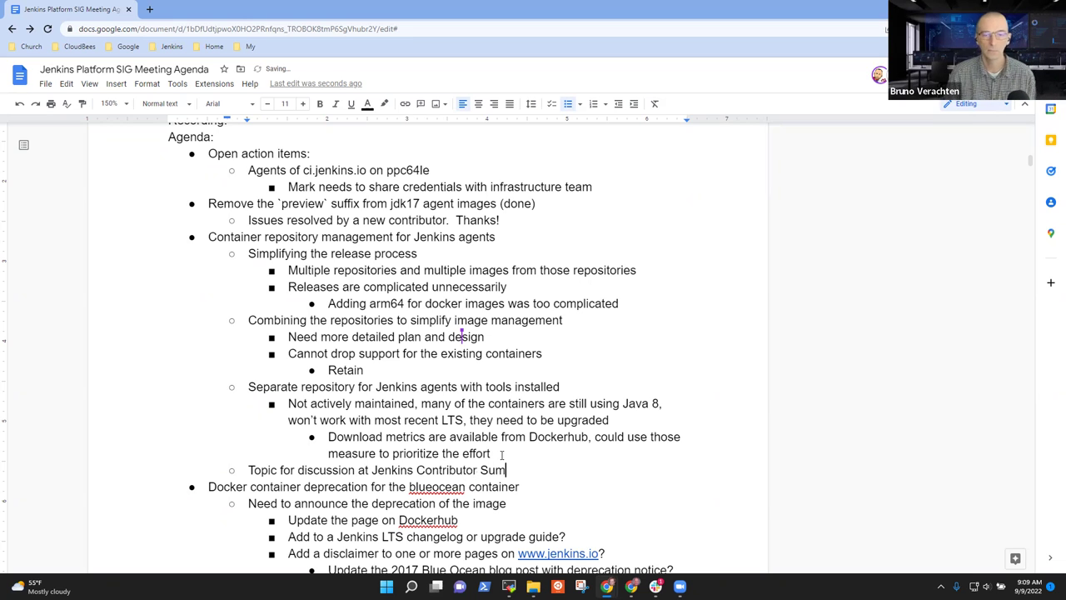
text(mit)
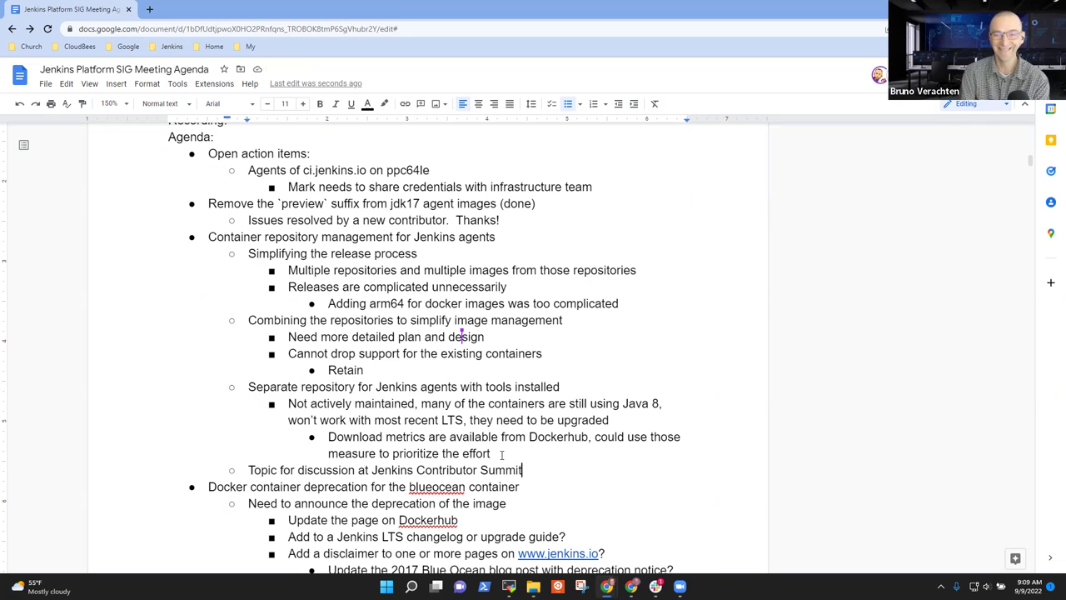
text( or near th)
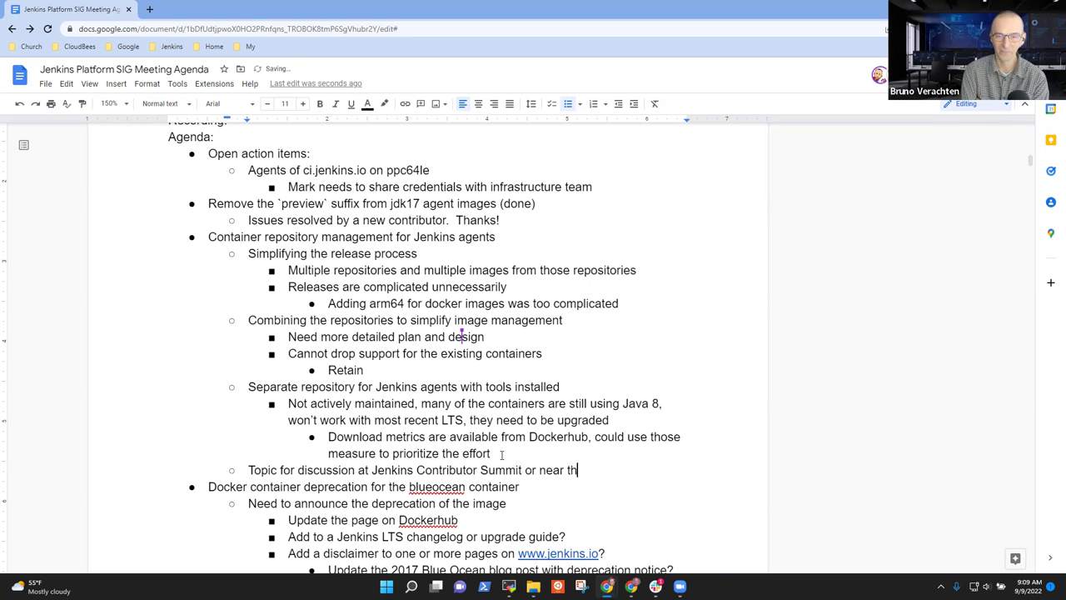
text(e Summit)
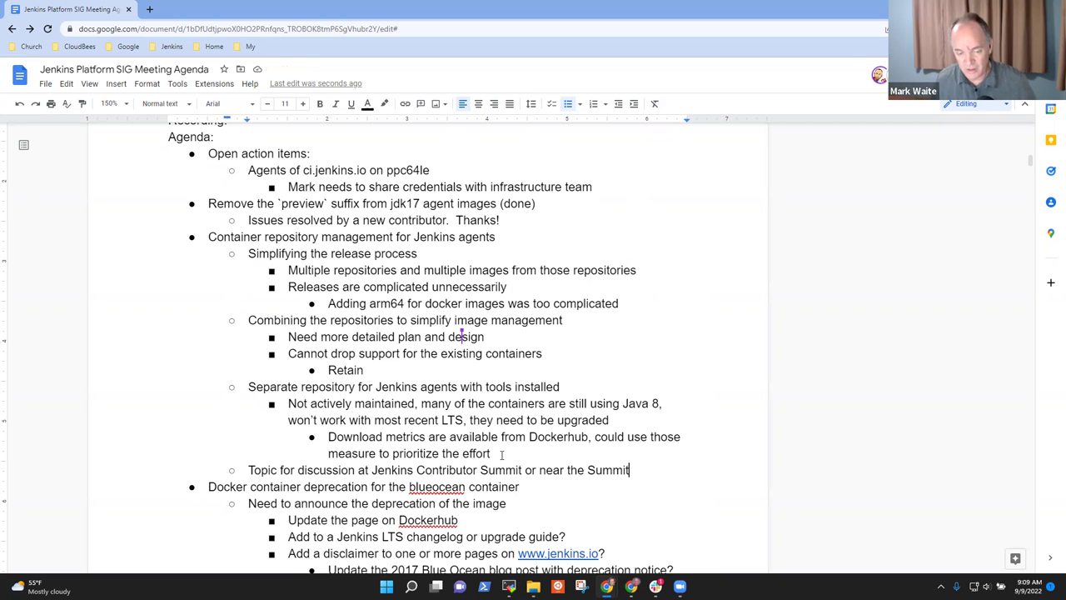
key(Down)
key(Down)
key(Down)
key(Down)
key(Down)
key(Down)
key(Down)
key(Down)
key(Down)
key(Down)
key(Down)
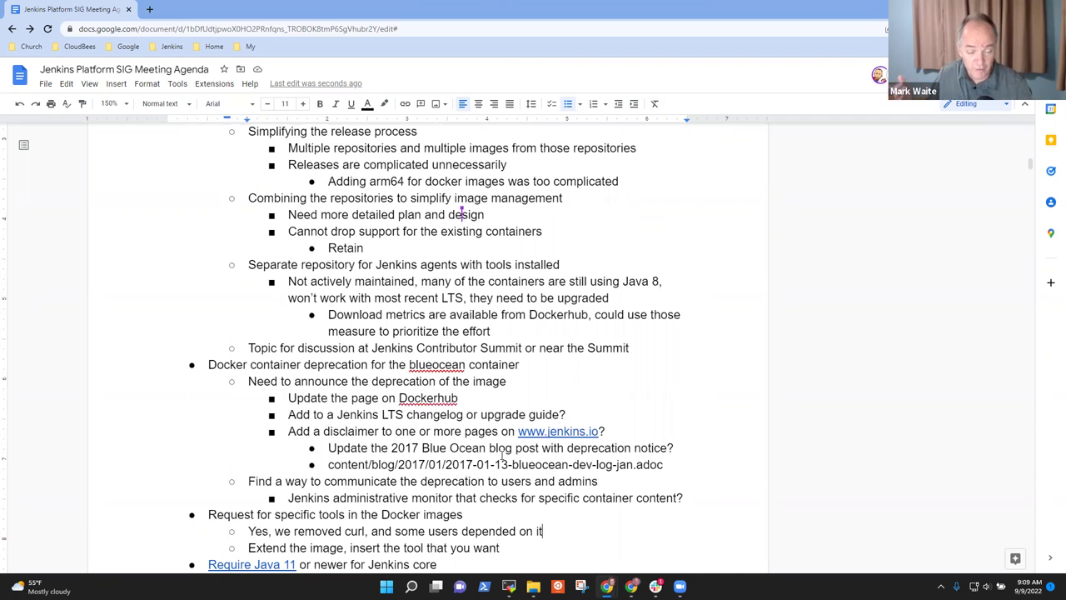
Append '(jenkinsci:blueocean)' to the Docker container deprecation heading
key(Down)
key(Down)
key(Down)
key(Down)
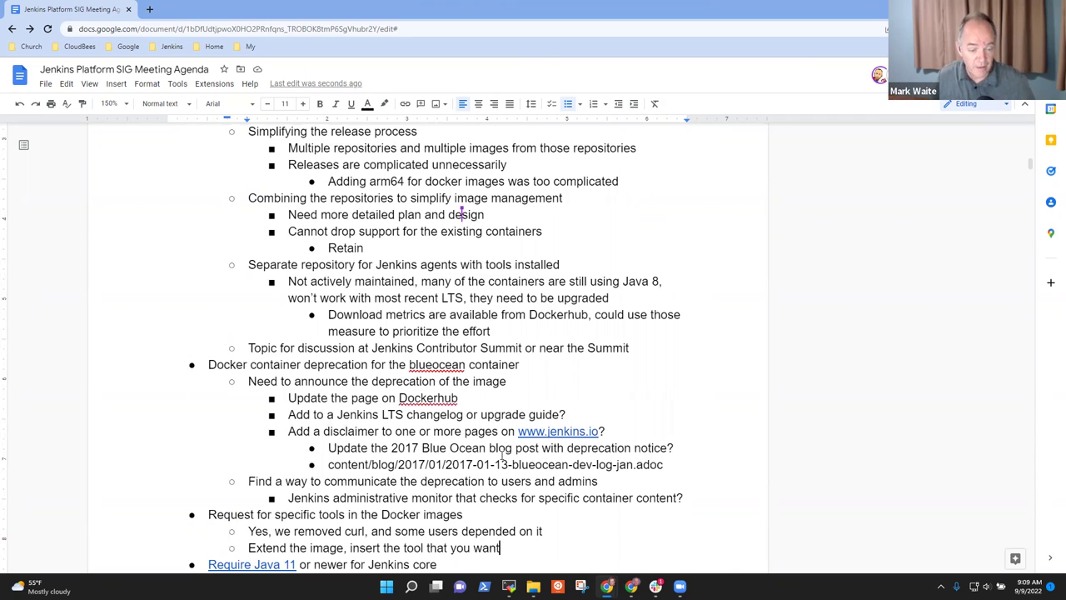
key(Up)
key(Up)
key(Up)
key(Up)
key(Up)
key(Up)
key(Up)
key(Up)
key(Up)
key(Up)
key(Up)
key(Up)
key(Up)
key(Up)
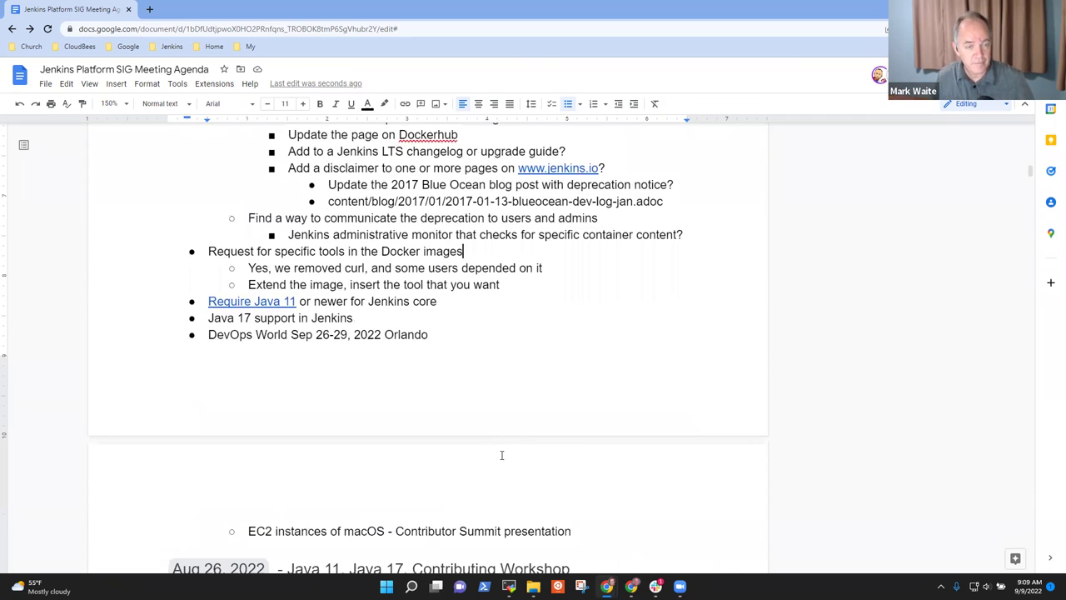
key(Up)
key(Up)
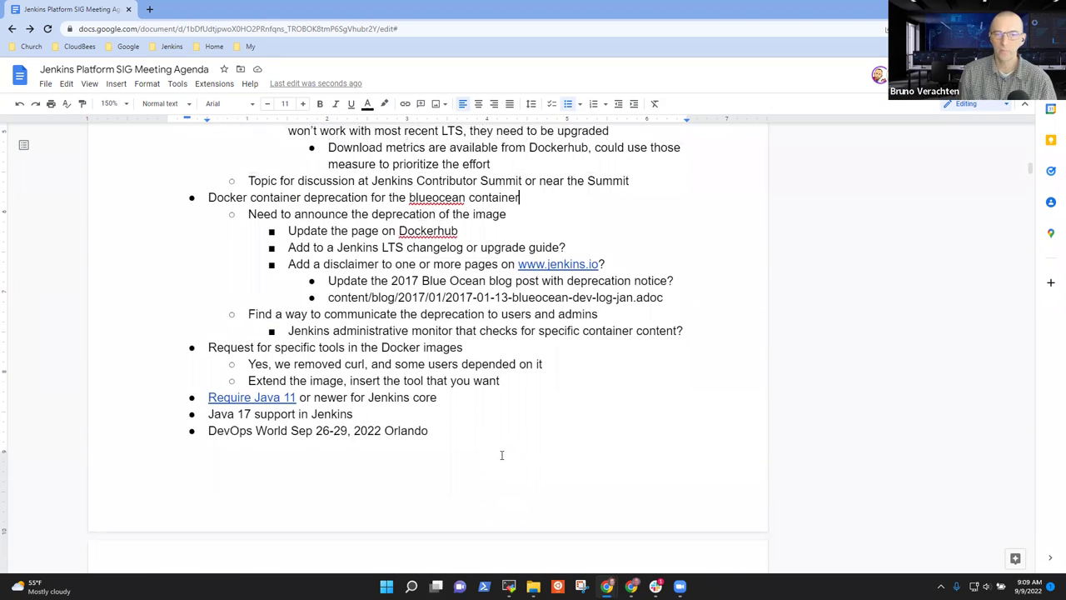
key(shift+Home)
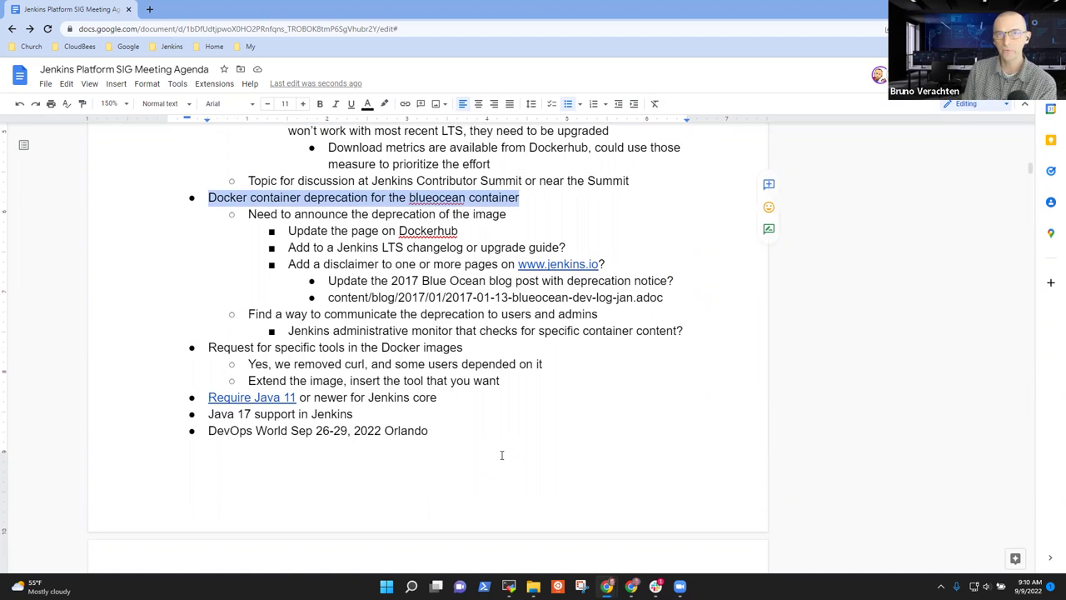
key(End)
text((jenkin)
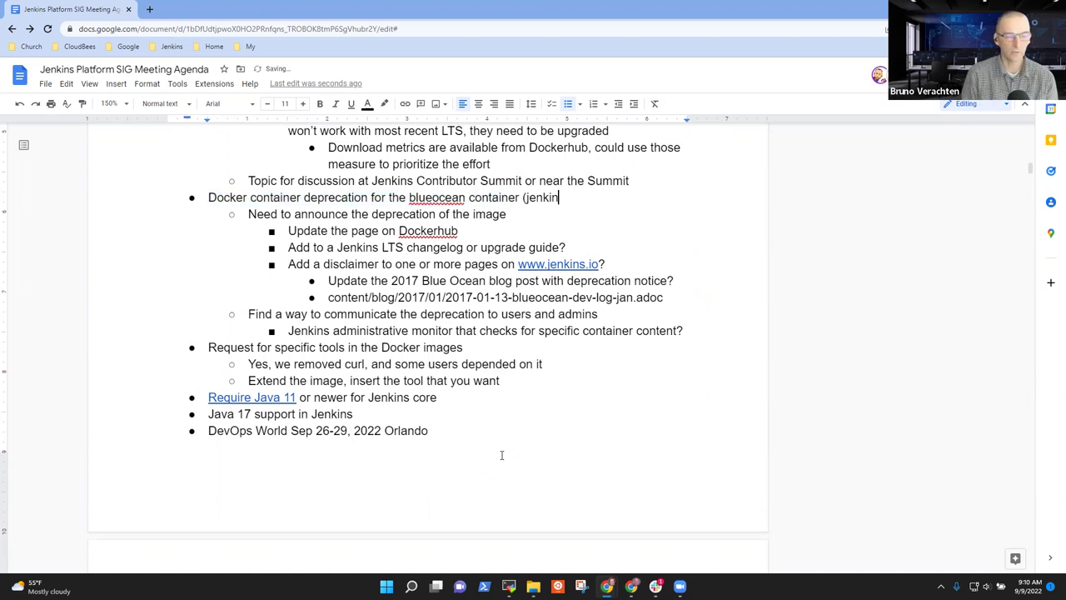
text(sci:)
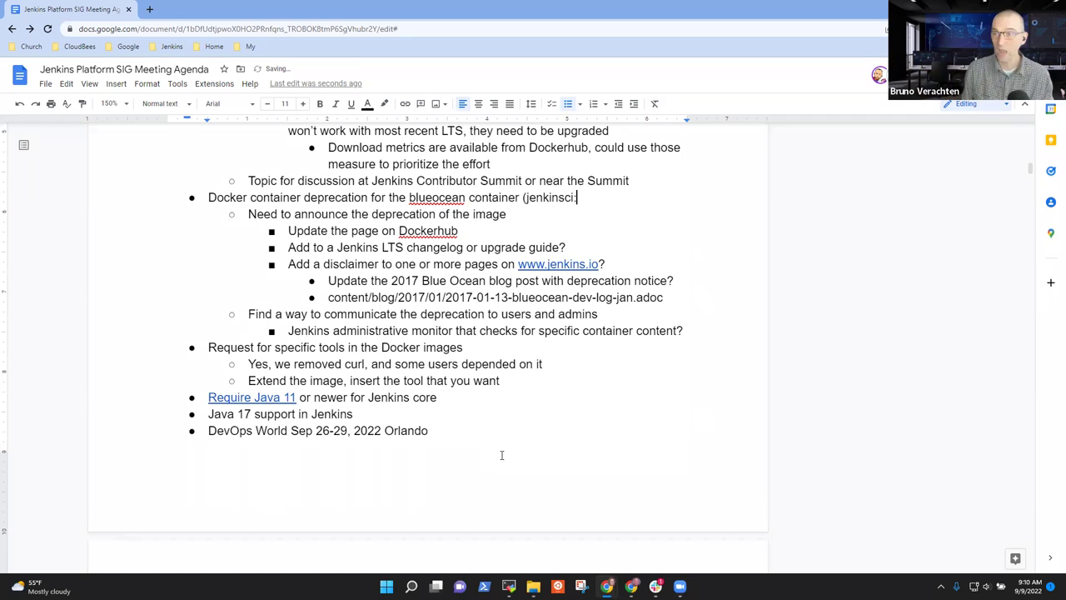
text(blueco)
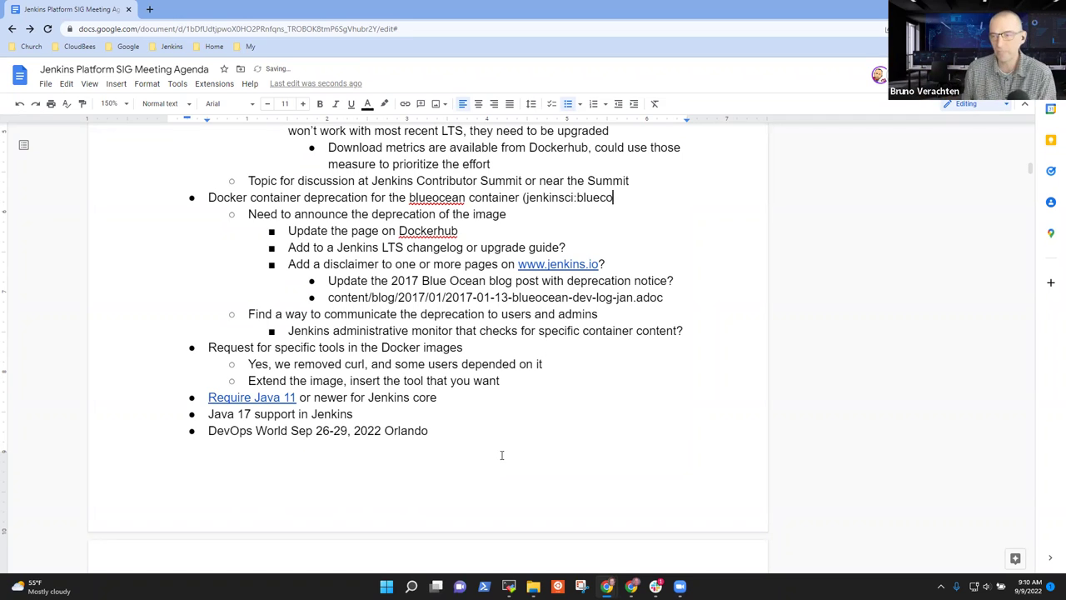
key(BackSpace)
key(BackSpace)
text(ocean))
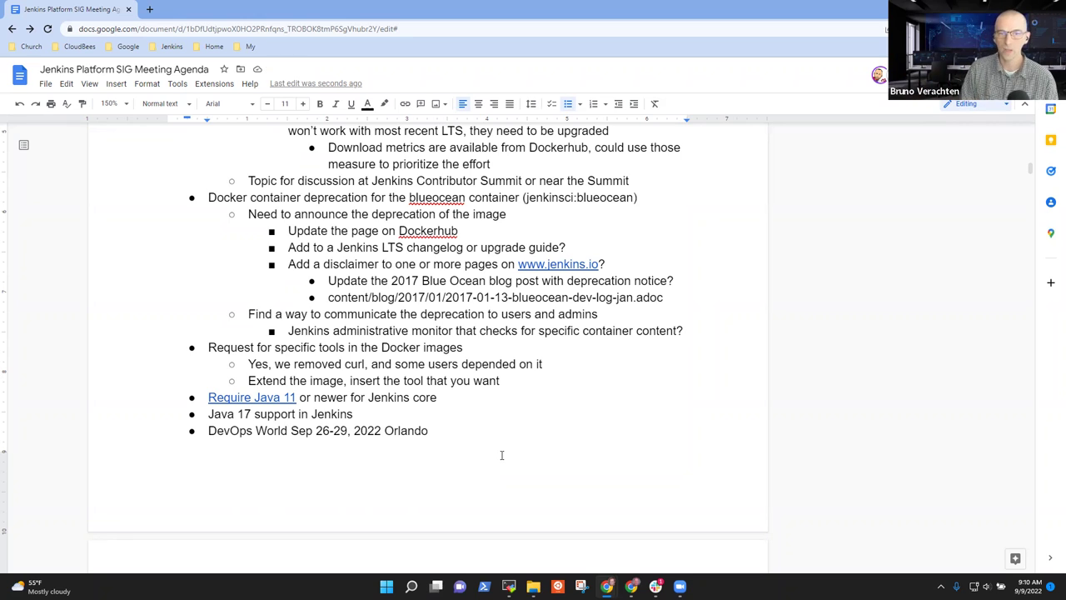
key(ctrl+shift+Right)
key(shift+Right)
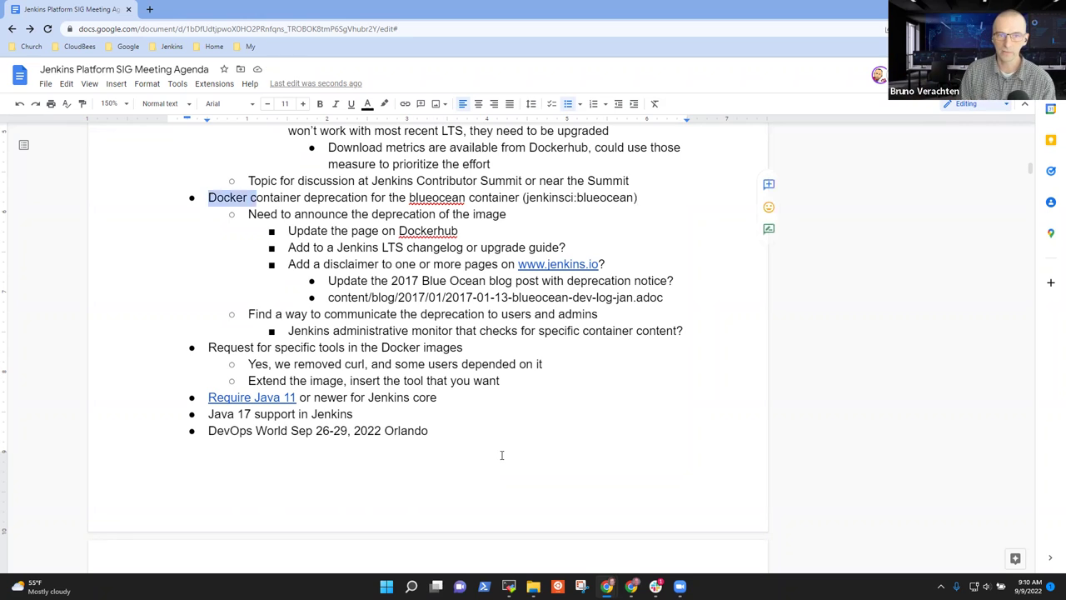
text(C)
key(ctrl+Right)
text(unmai)
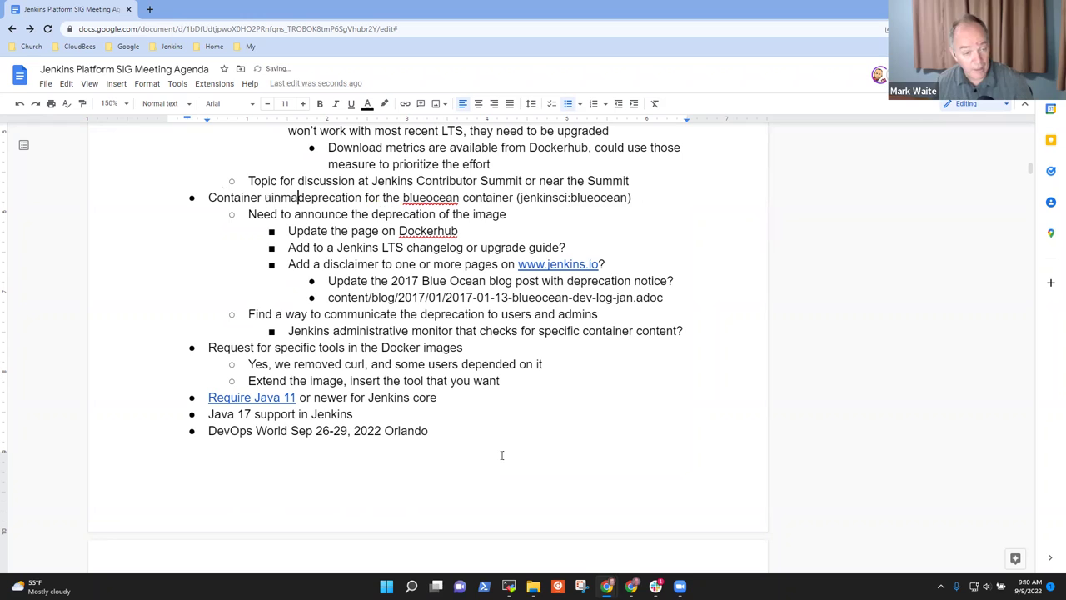
key(BackSpace)
key(BackSpace)
key(BackSpace)
key(BackSpace)
key(BackSpace)
text(image)
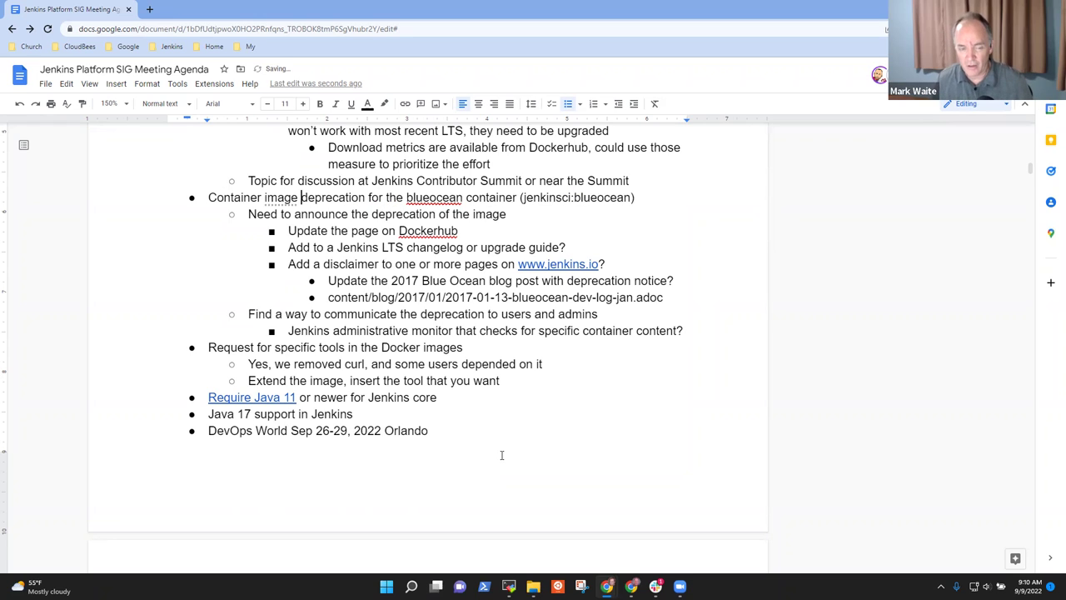
key(Down)
key(Down)
key(Home)
key(shift+End)
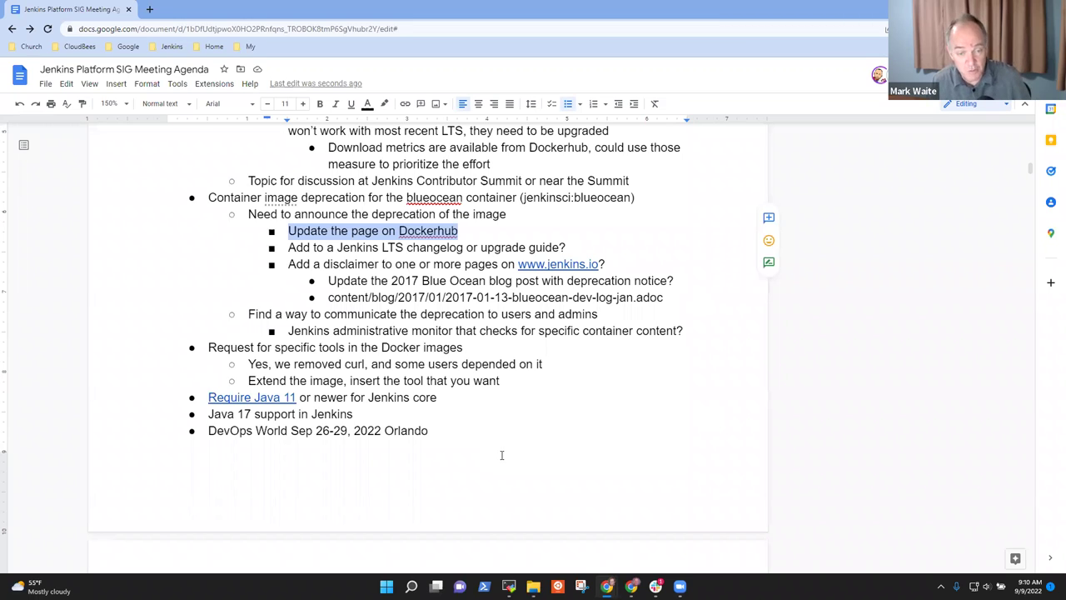
key(Down)
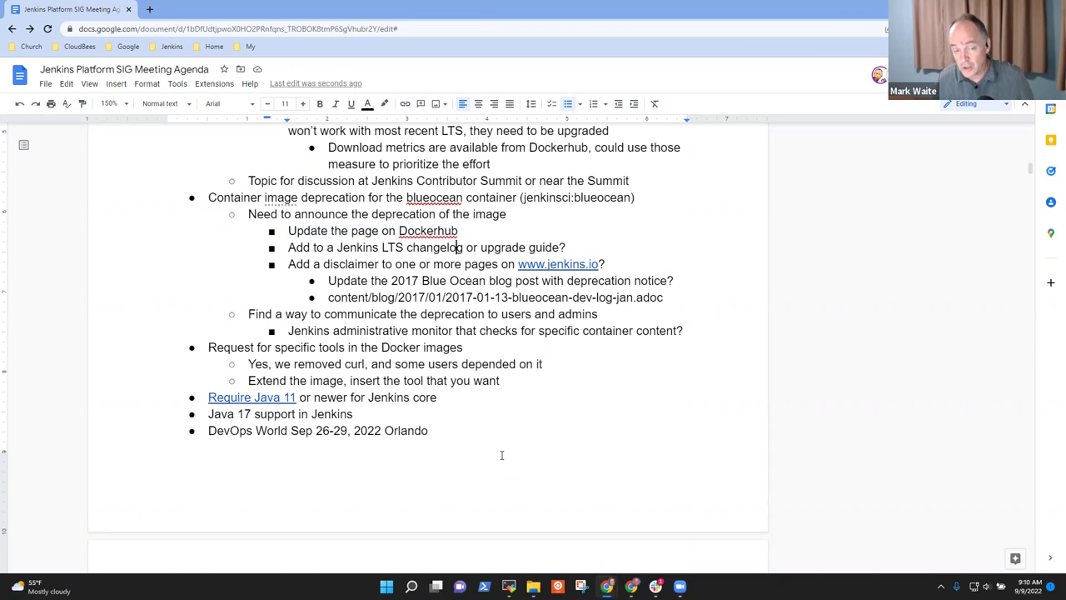
key(shift+End)
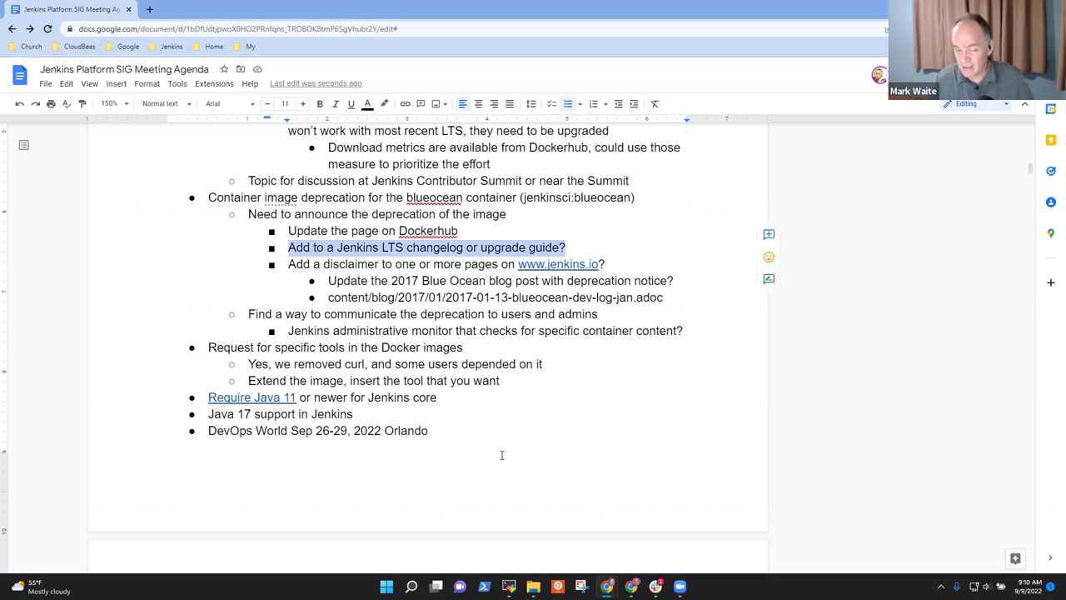
key(Down)
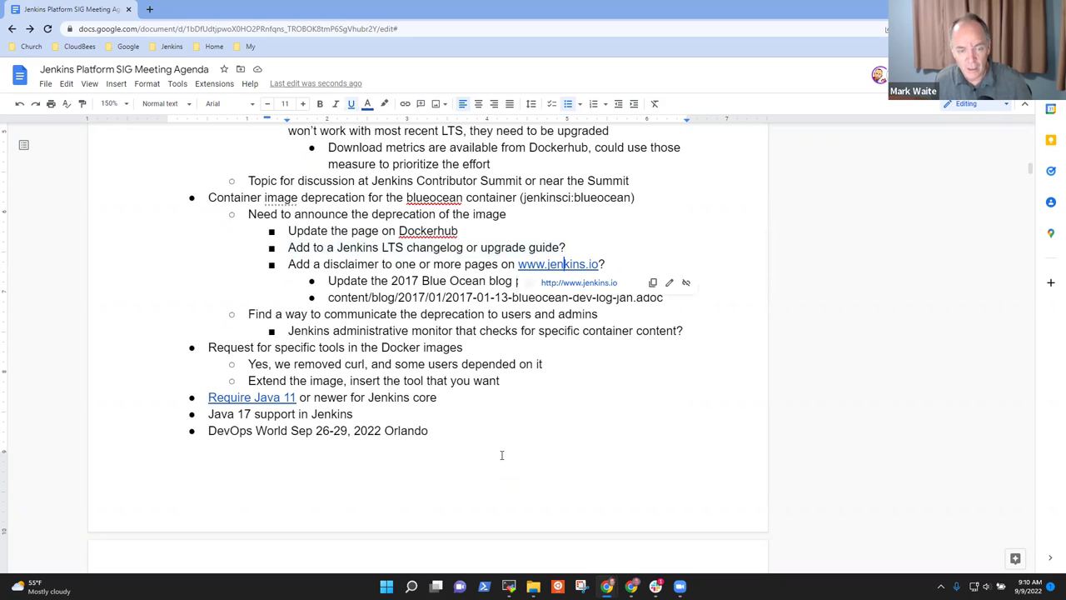
key(Home)
key(shift+End)
key(Down)
key(Down)
key(Down)
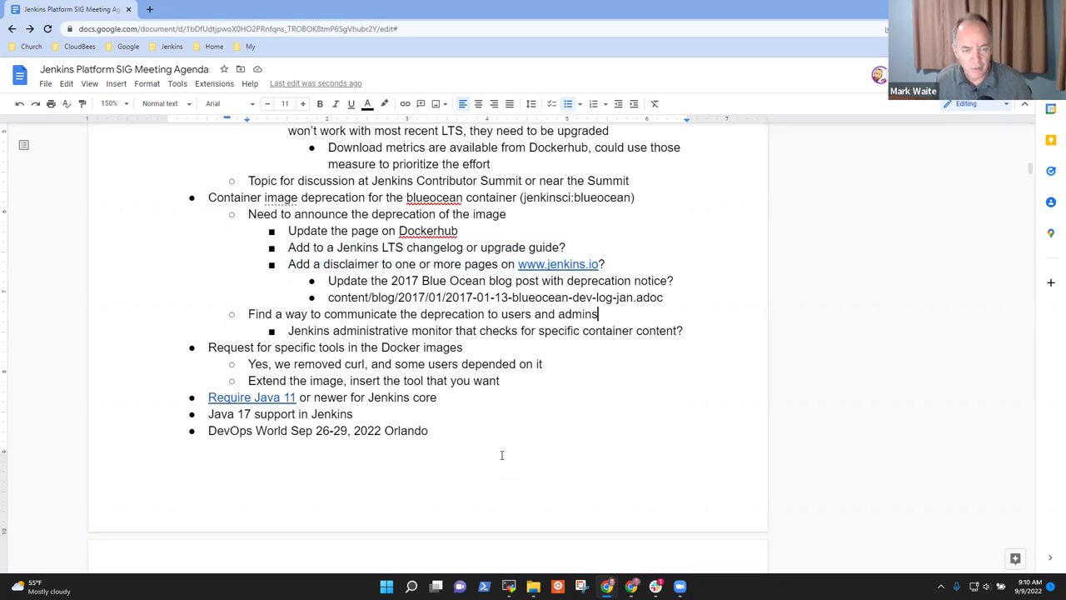
key(Down)
key(Down)
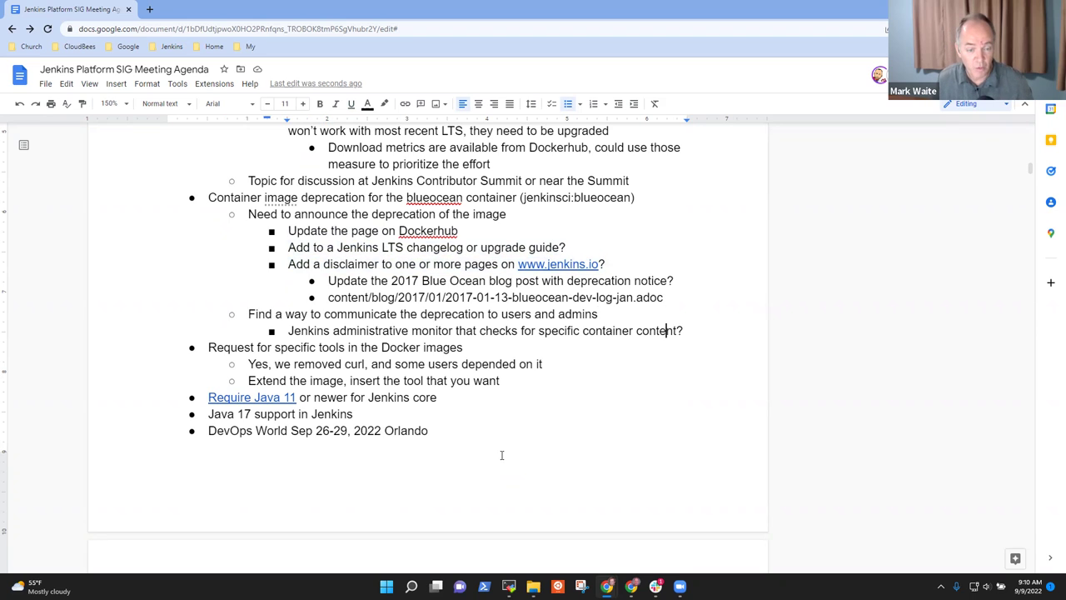
key(Up)
key(Home)
key(shift+End)
key(Down)
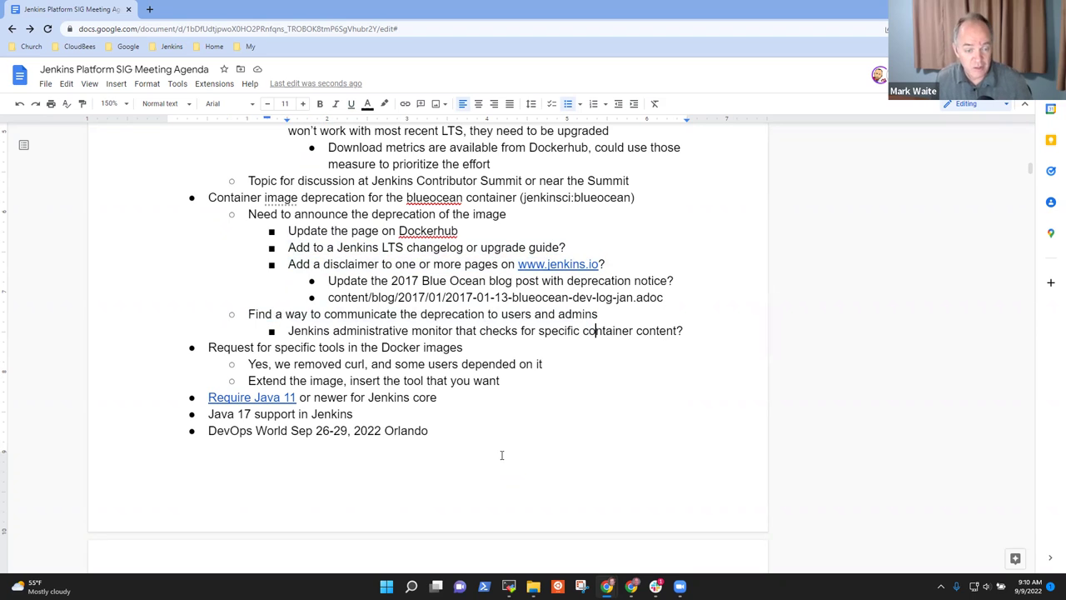
key(shift+End)
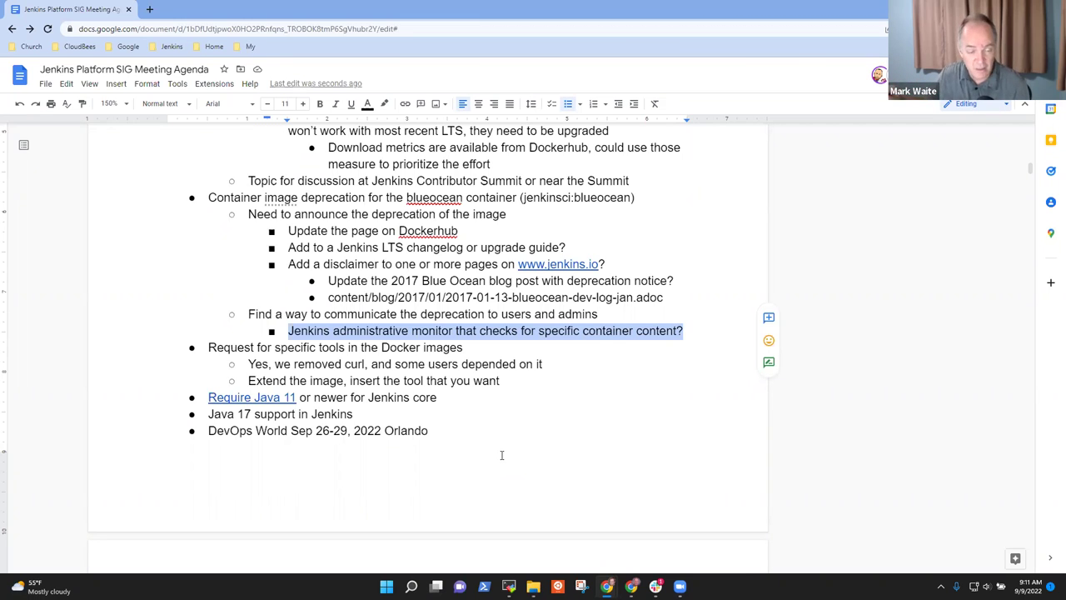
click(502, 455)
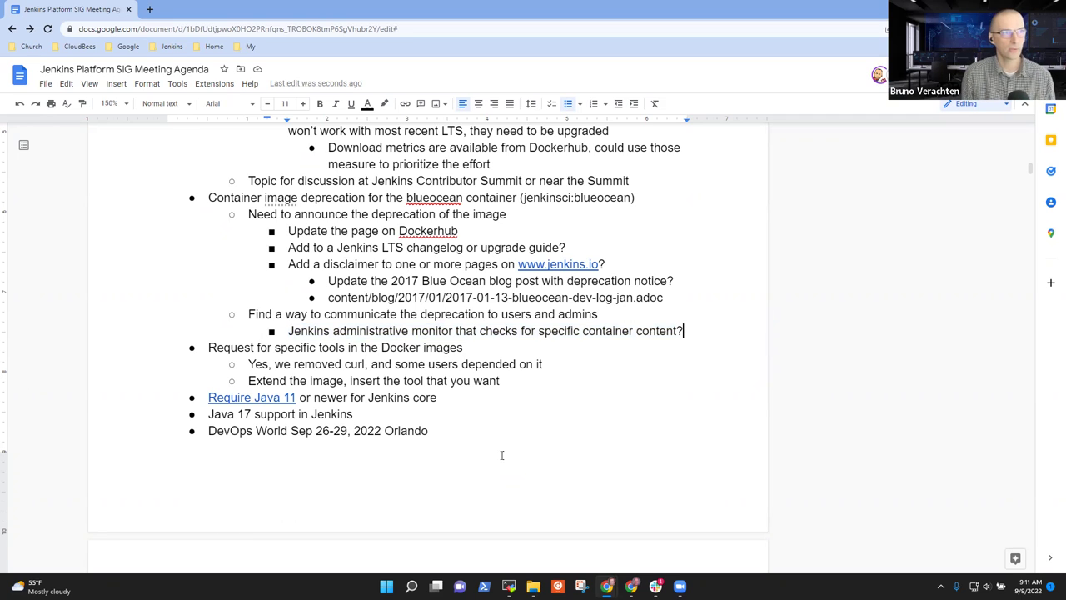
key(Return)
key(Tab)
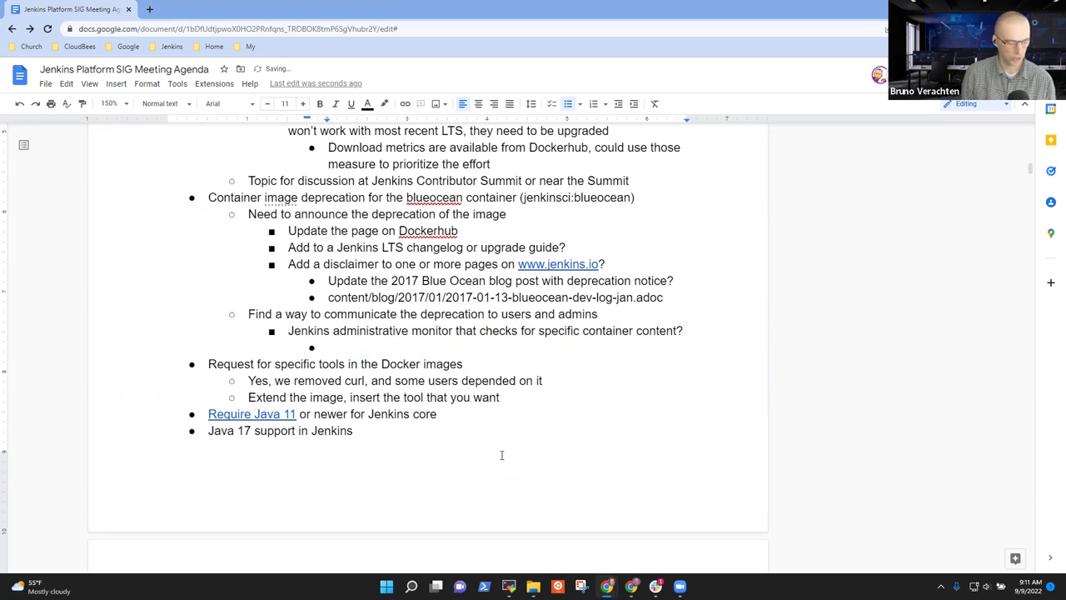
key(shift+Tab)
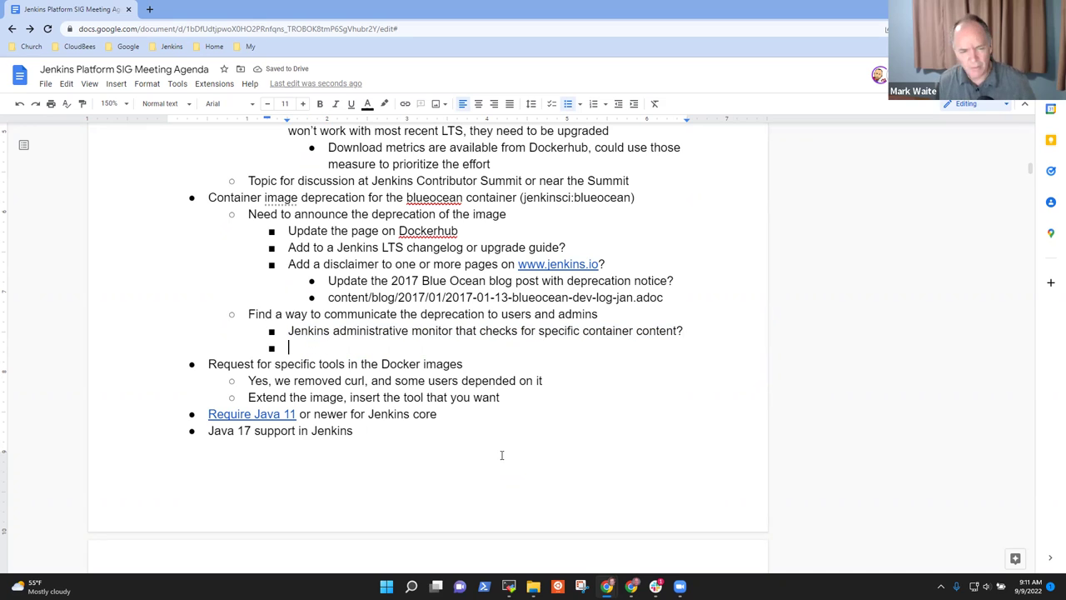
key(ctrl+z)
key(ctrl+z)
key(ctrl+z)
key(Up)
key(Up)
key(Up)
key(Up)
key(Up)
key(Up)
key(Up)
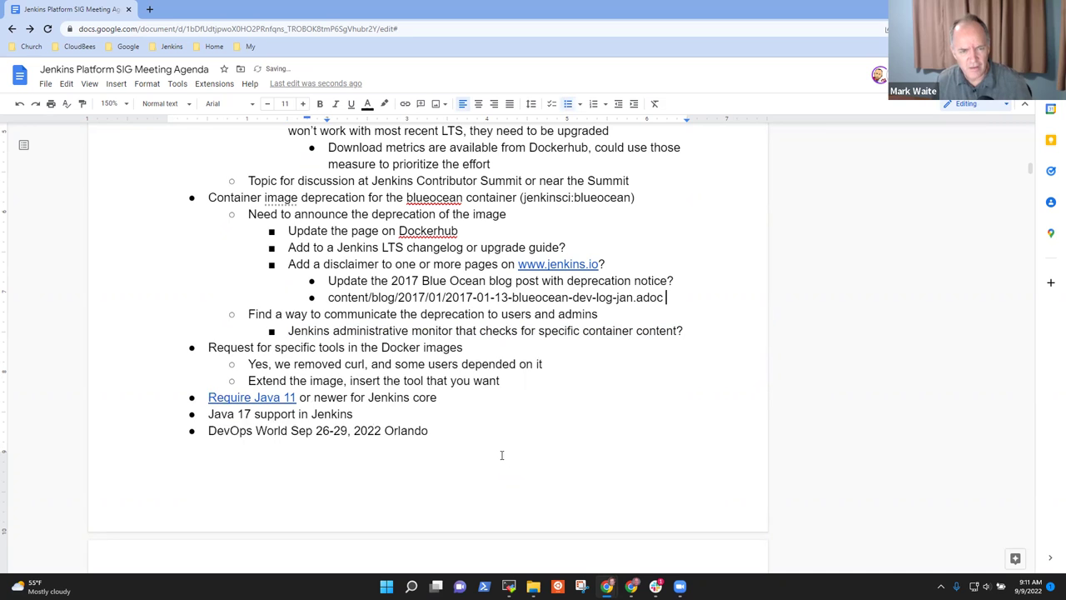
key(Home)
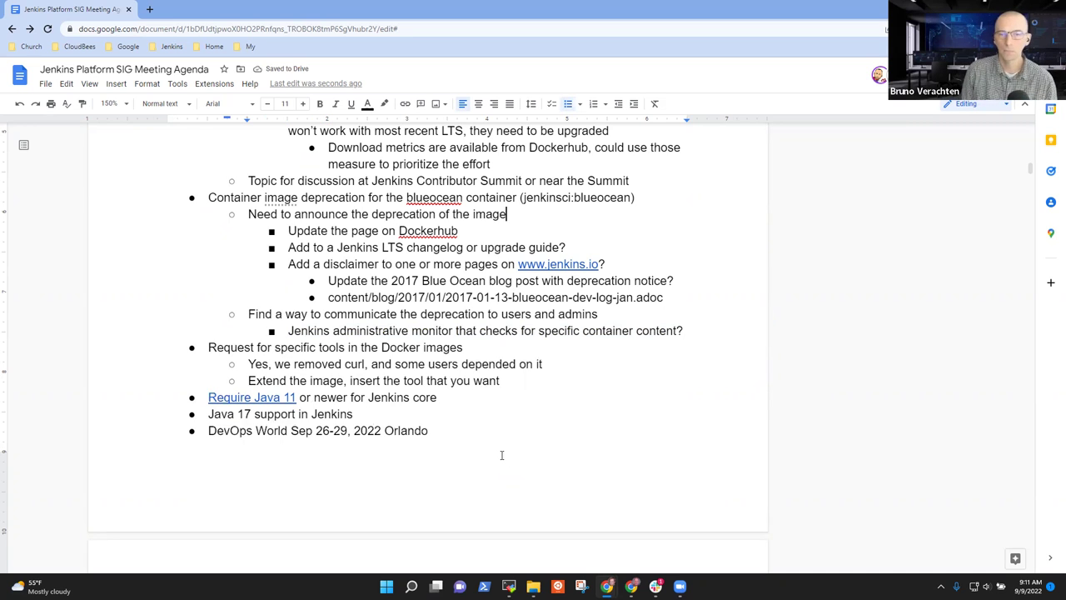
key(shift+Down)
key(shift+Down)
key(shift+Down)
key(shift+Down)
key(shift+Down)
key(shift+Down)
key(shift+Down)
key(shift+Down)
key(ctrl+shift+Right)
key(ctrl+shift+Left)
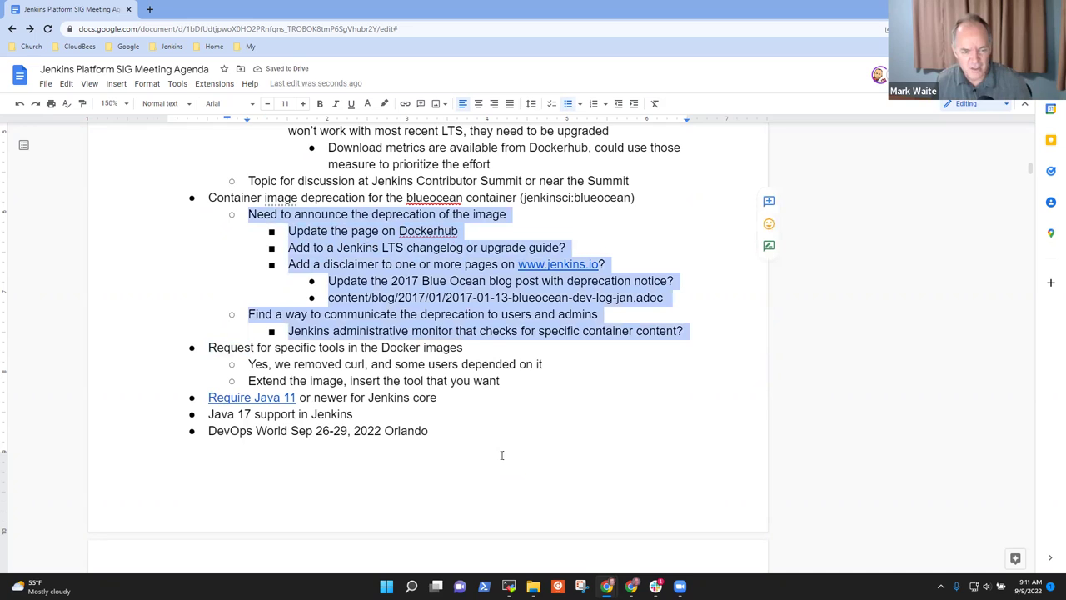
key(shift+Left)
key(shift+Left)
key(Up)
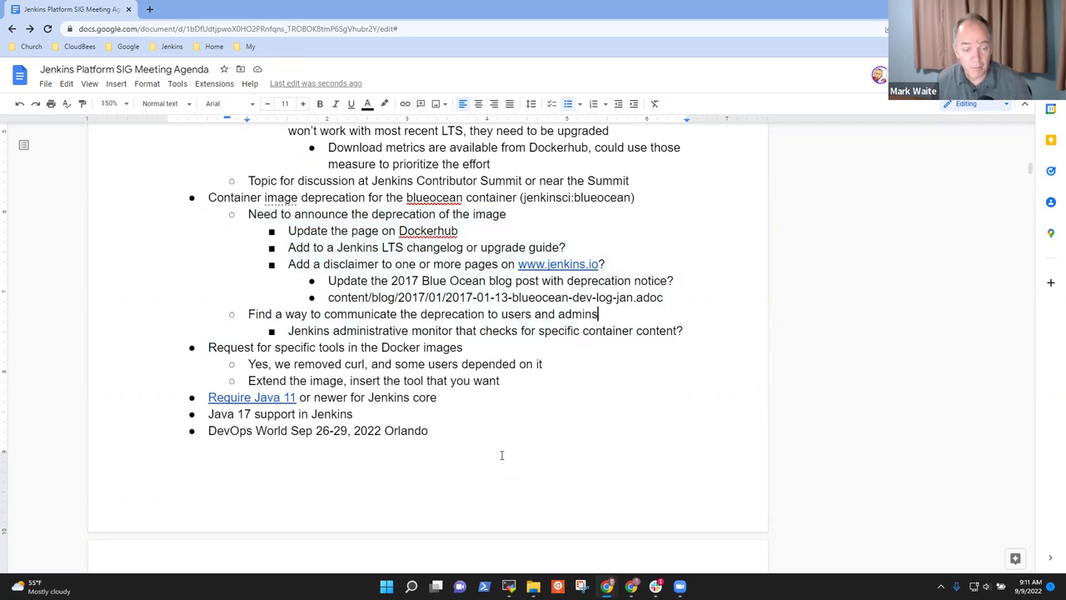
key(Right)
key(shift+End)
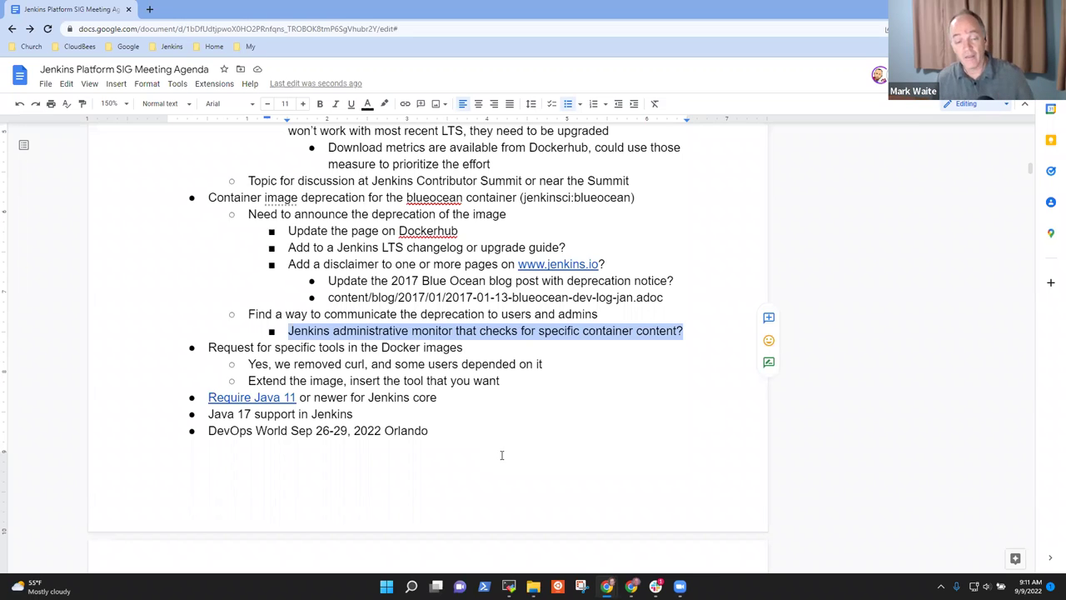
key(Up)
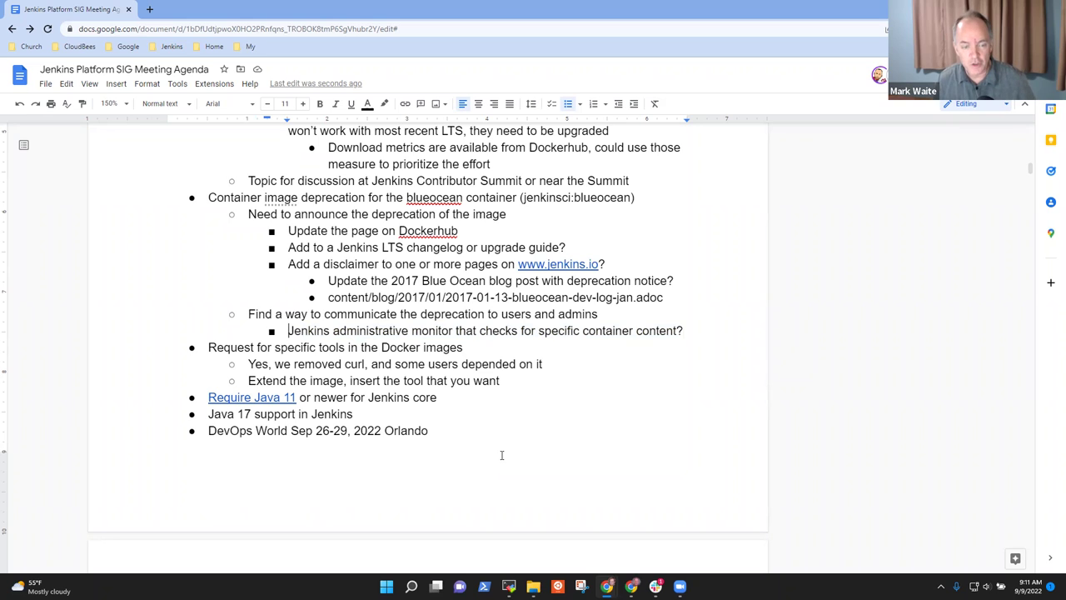
key(shift+End)
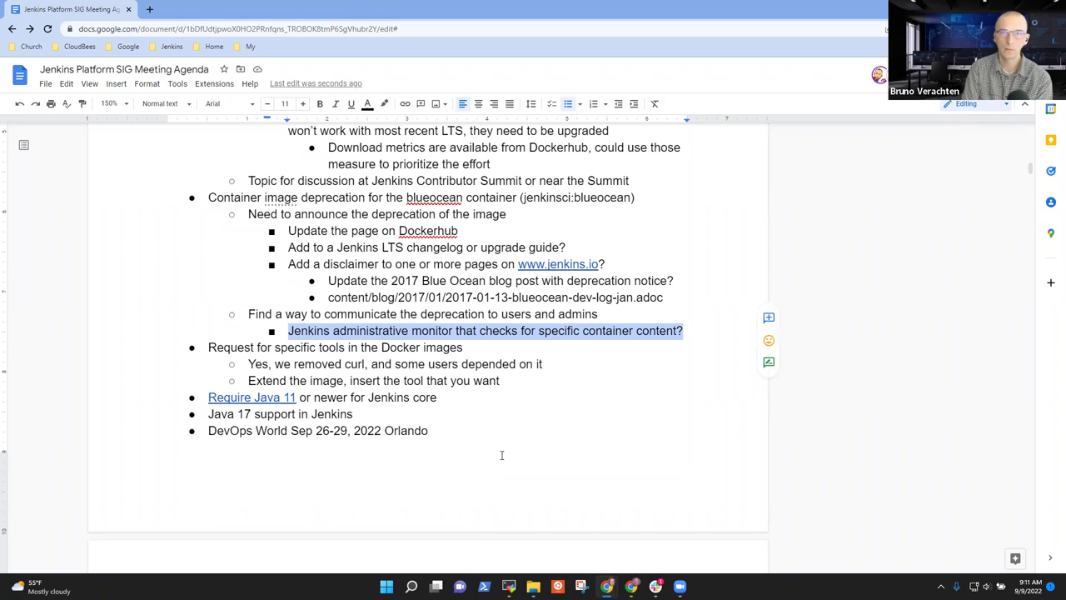
key(Left)
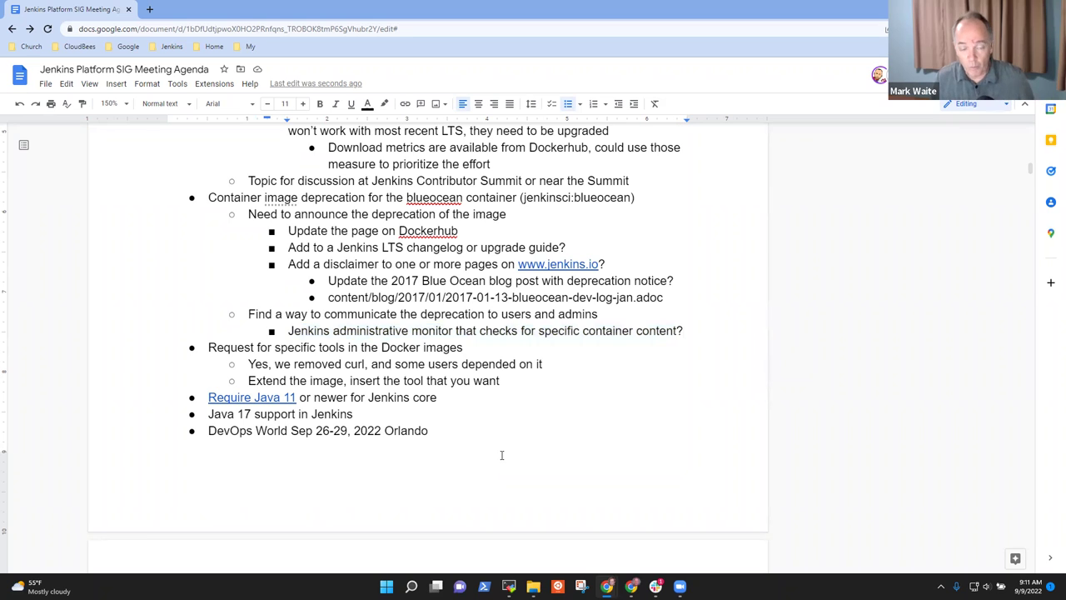
Review the blog path and announcement sub-notes, then return to the administrative monitor note
key(shift+Home)
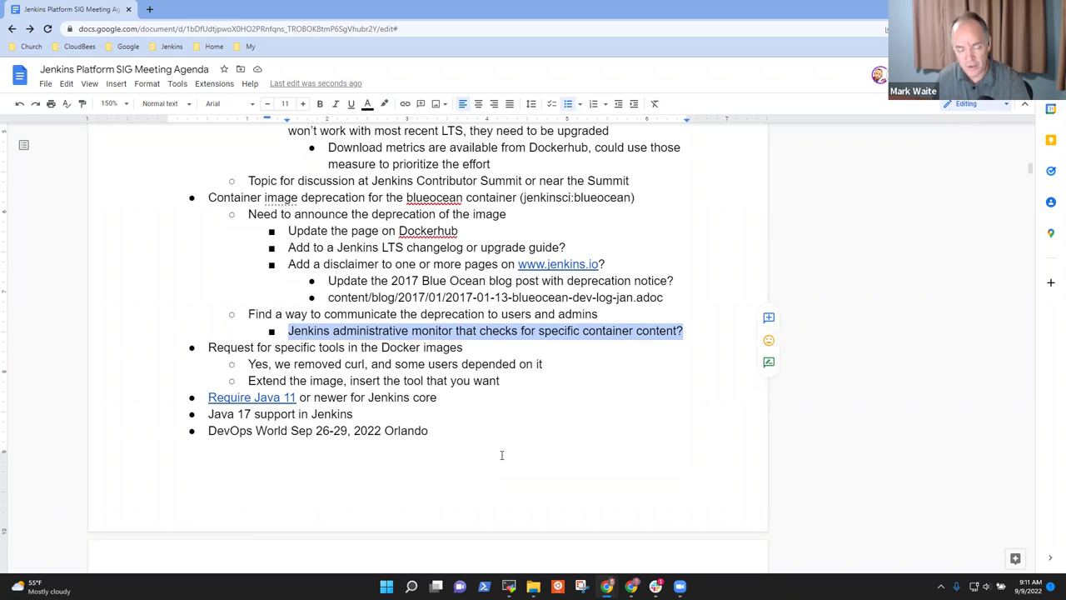
key(Up)
key(Up)
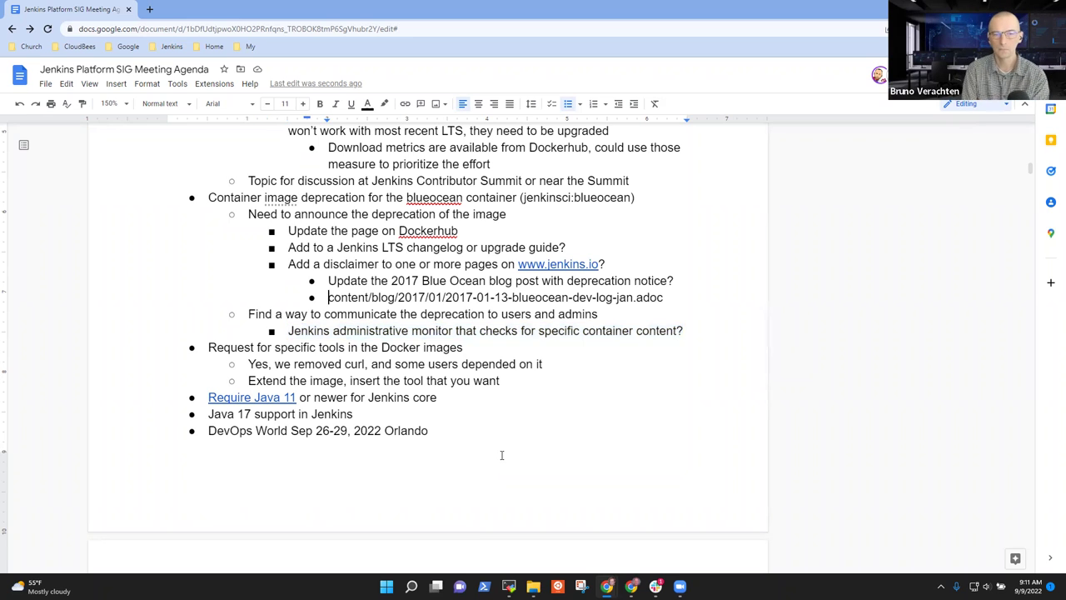
key(Up)
key(Up)
key(shift+Down)
key(shift+Down)
key(shift+Down)
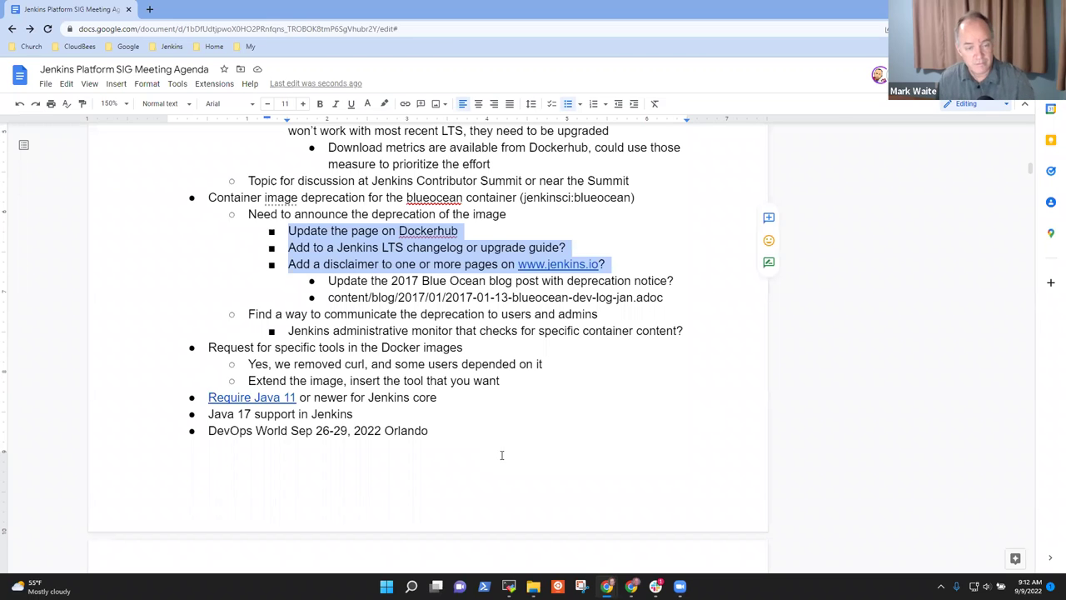
key(Down)
key(Down)
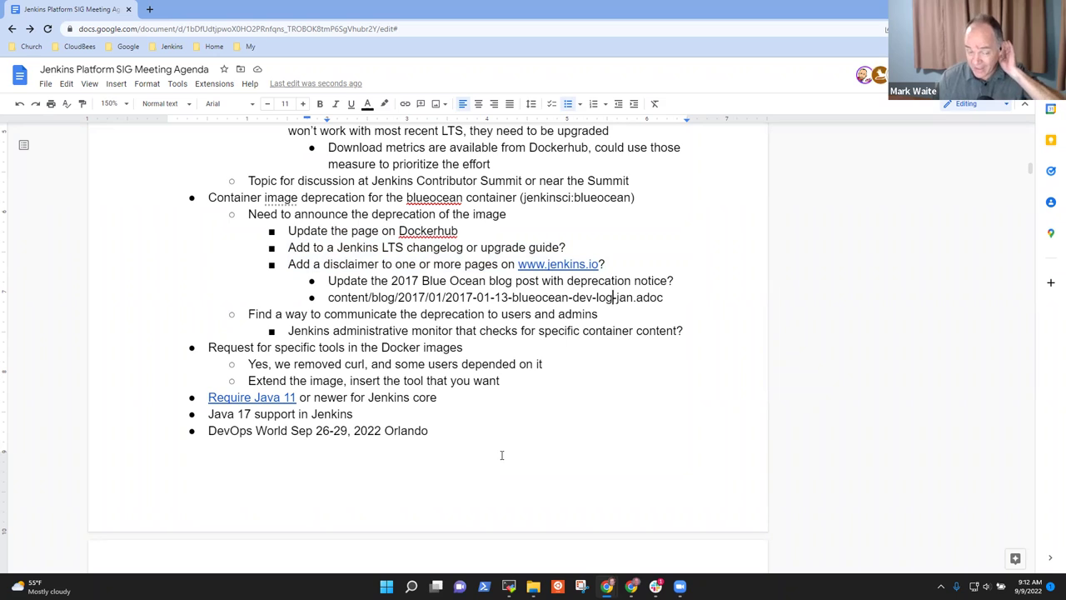
key(Down)
key(Down)
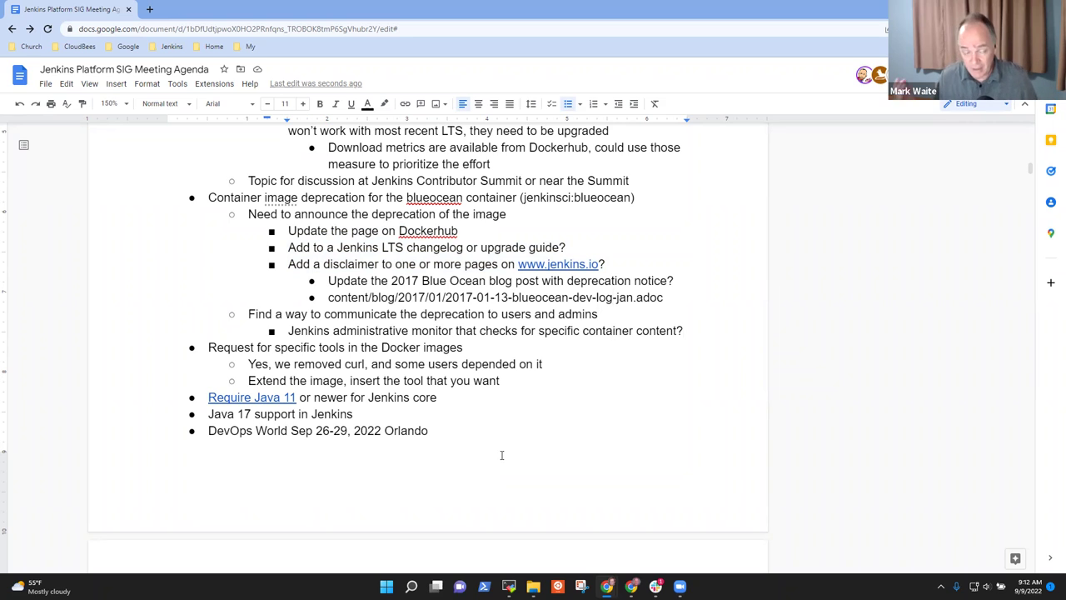
Add the note 'Report it on it regularly in Platform SIG meetings' after the monitor note
key(End)
key(Return)
key(shift+Tab)
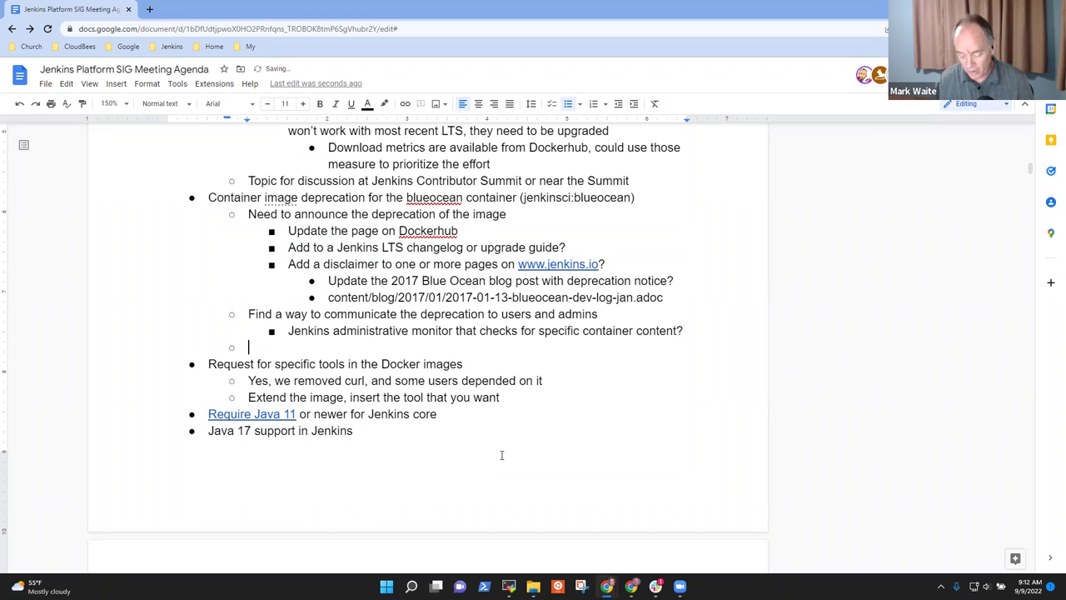
text(Report it on)
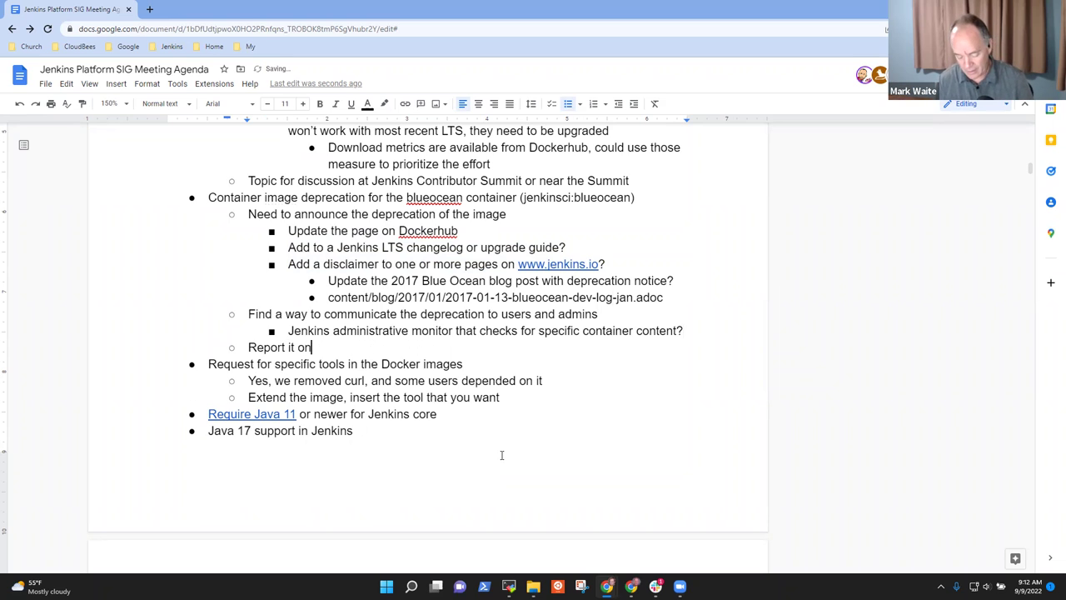
text( it)
text( regularl)
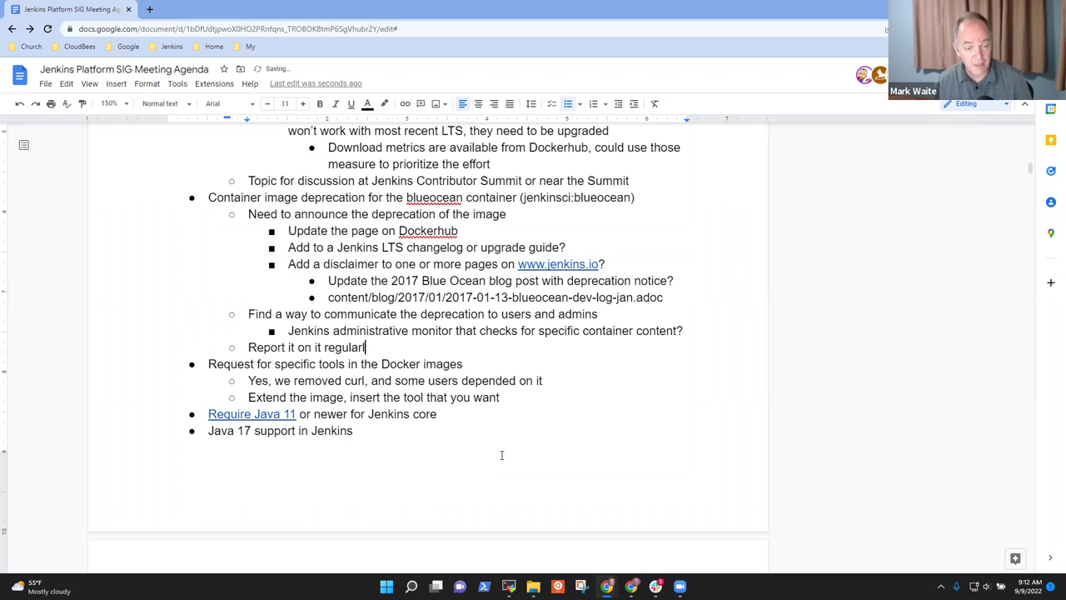
text(y in Platf)
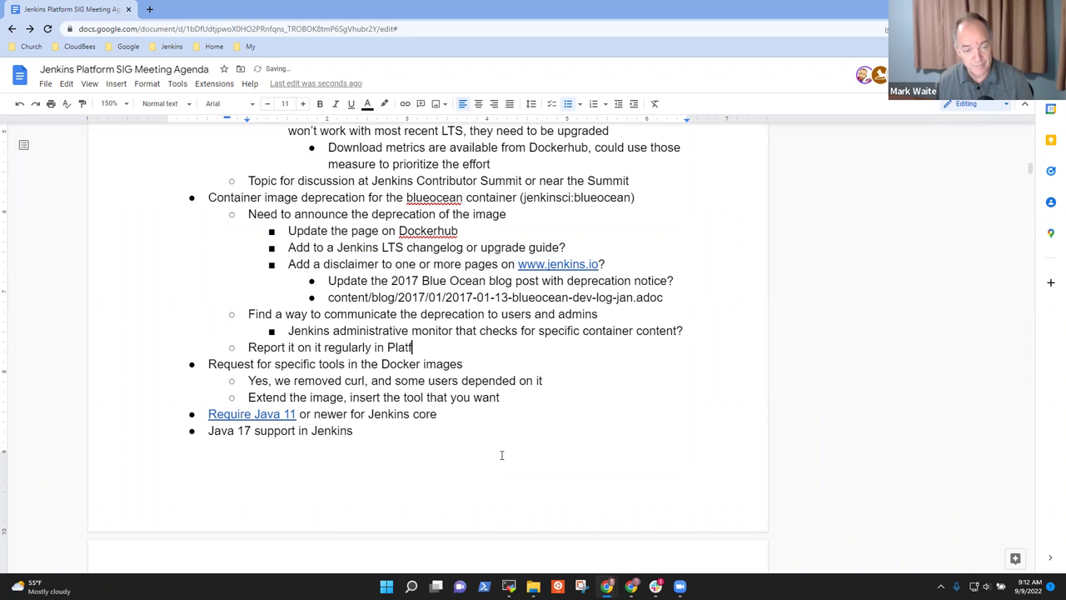
text(orm SIG meetings)
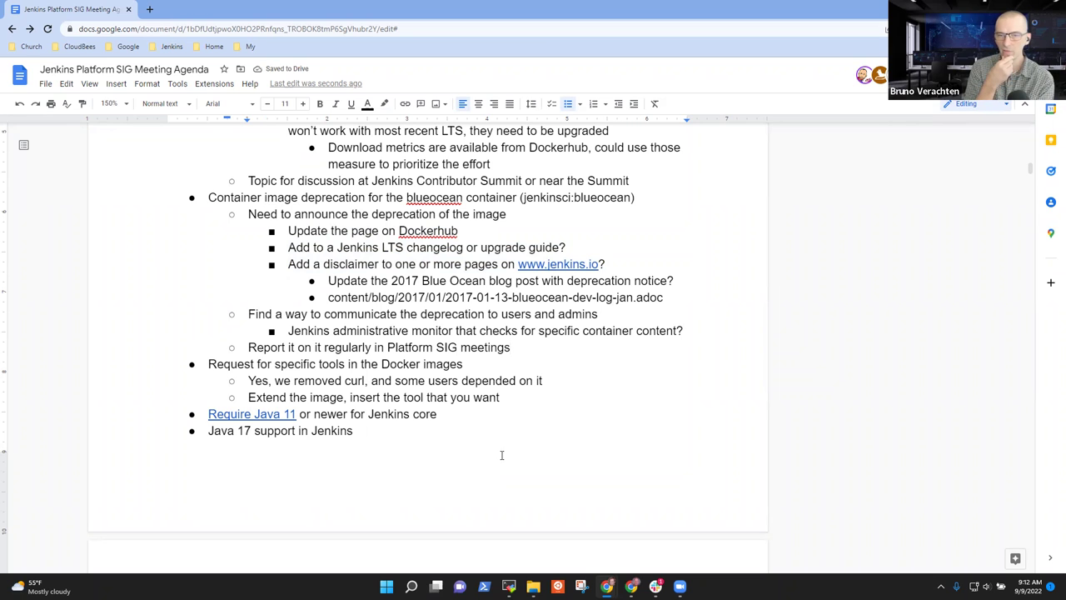
Delete the empty sub-bullet under the ppc64le credentials action item
key(Up)
key(Up)
key(Up)
key(Up)
key(Up)
key(Up)
key(Up)
key(Up)
key(Up)
key(Up)
key(Up)
key(Up)
key(Up)
key(Up)
key(Up)
key(Up)
key(Up)
key(Up)
key(Up)
key(Up)
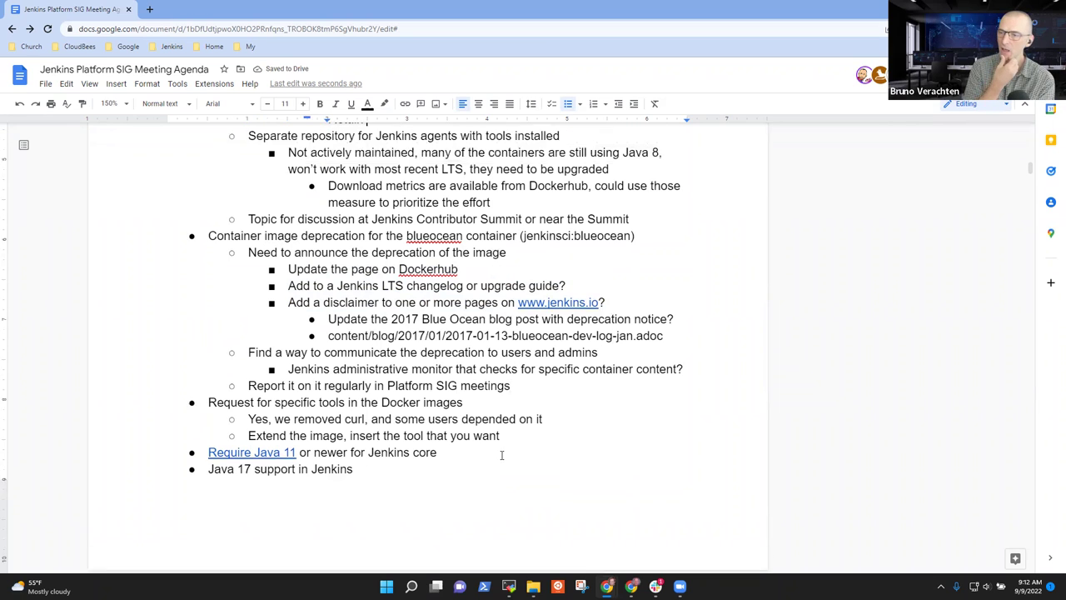
key(Down)
key(Down)
key(Down)
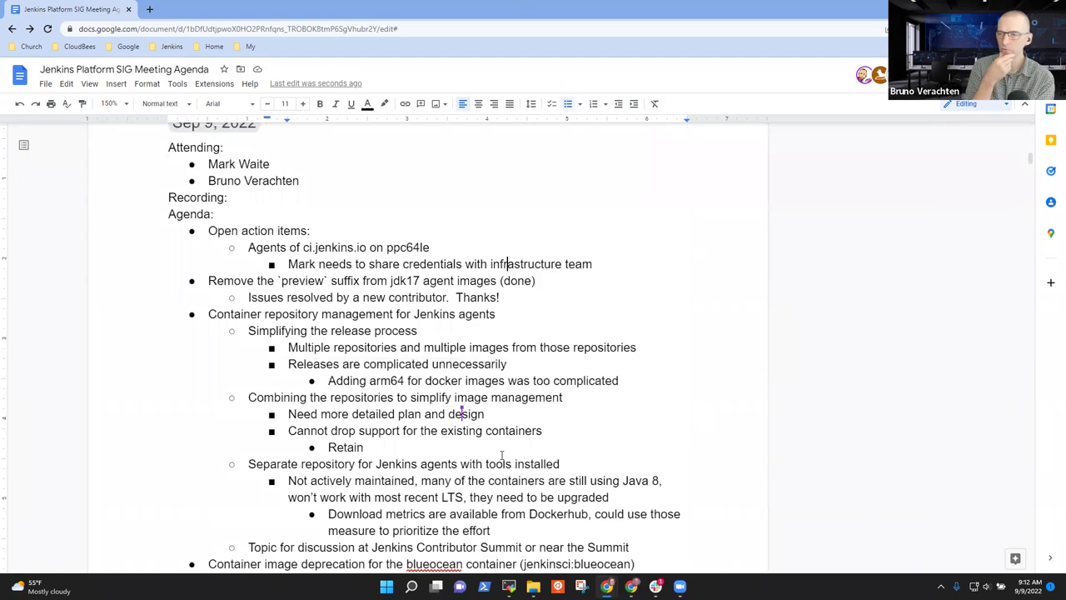
key(End)
key(Return)
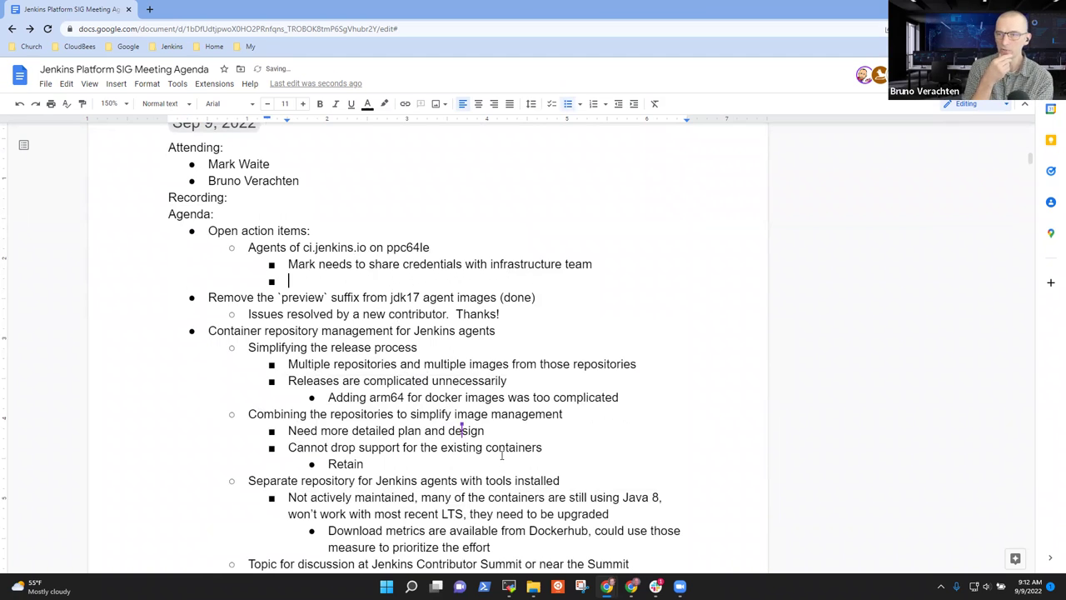
key(shift+Tab)
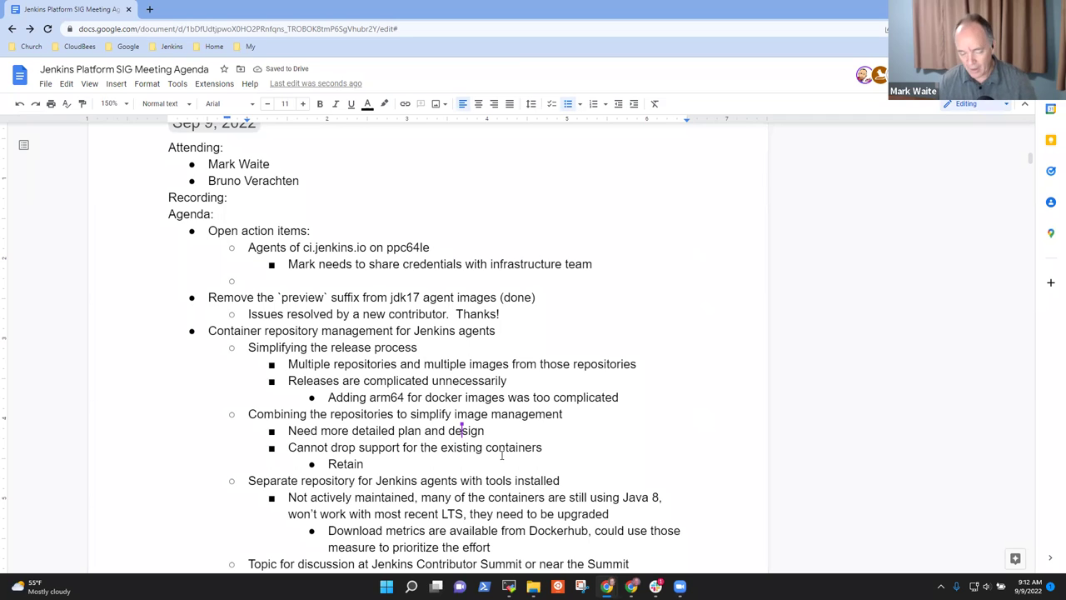
key(BackSpace)
key(BackSpace)
key(Down)
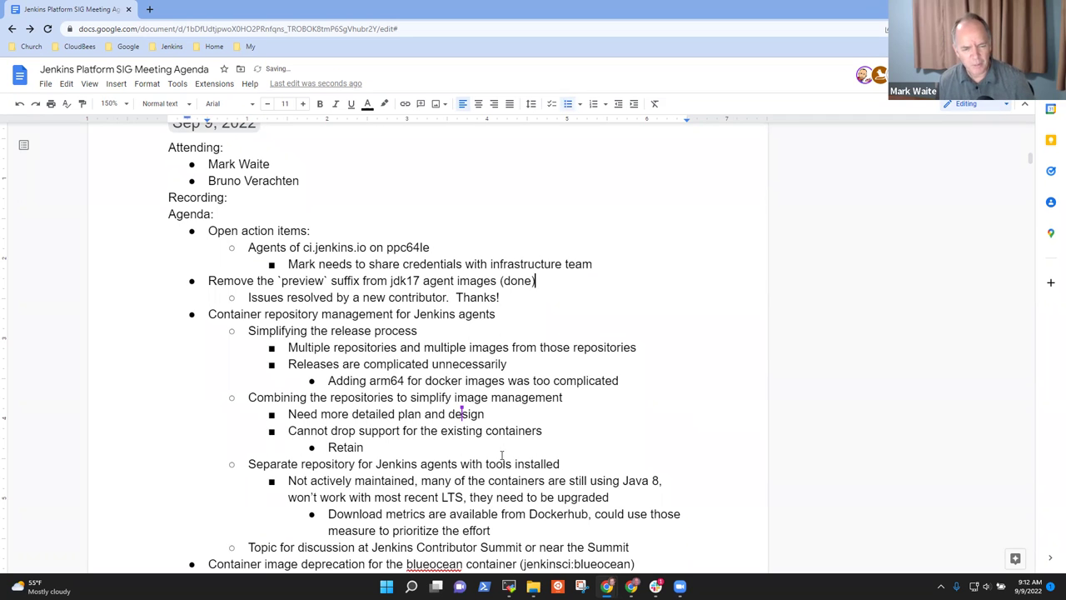
Below the blueocean item's regular-report note, start a sub-bullet 'Create an issue in the Jenkins docker'
click(501, 456)
scroll(502, 456, down, 5)
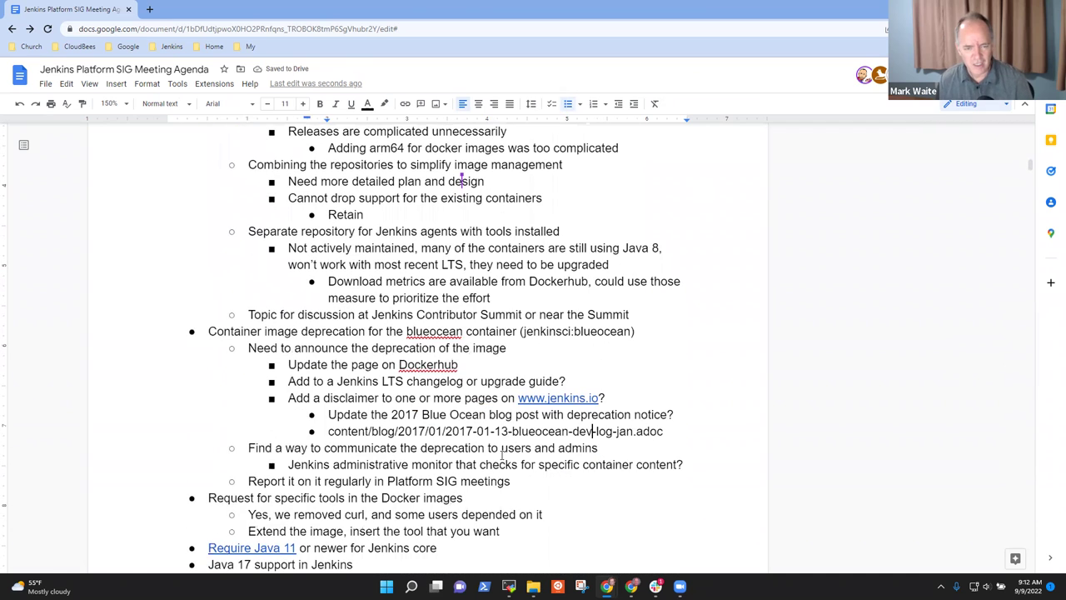
key(Up)
key(Up)
key(Up)
key(Up)
key(Up)
key(Up)
key(Up)
key(Up)
key(Up)
key(Home)
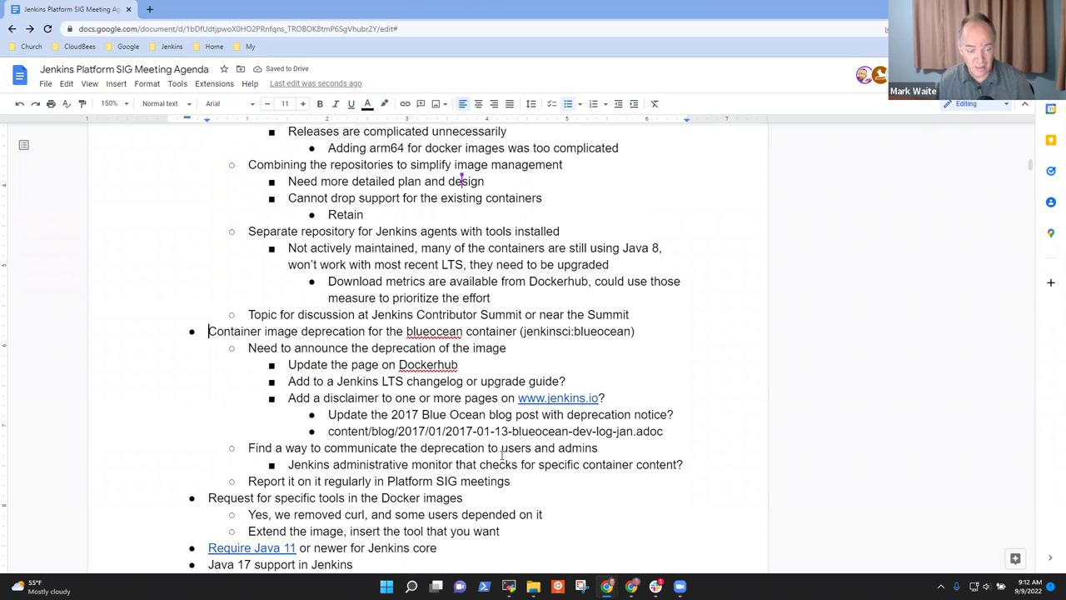
key(shift+End)
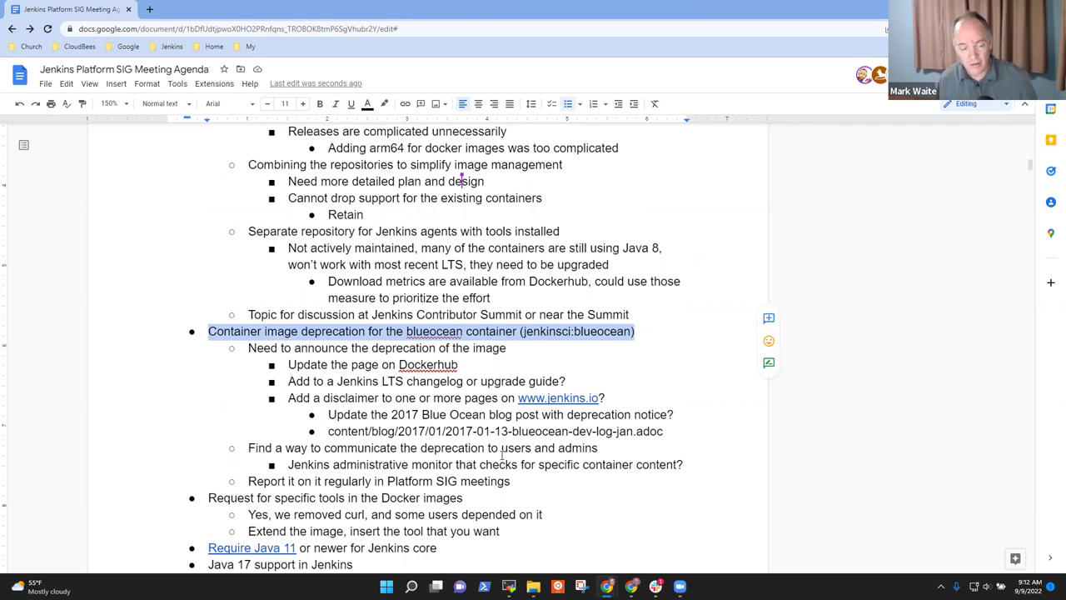
key(Down)
key(Down)
key(Down)
key(Down)
key(Down)
key(Down)
key(Down)
key(Down)
key(Down)
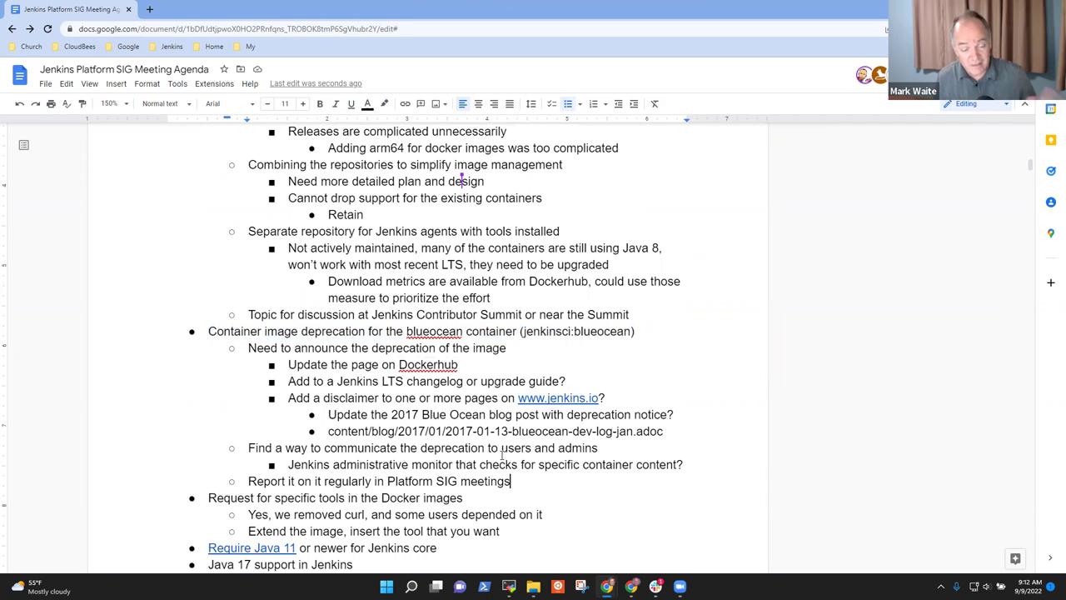
key(Return)
text(Create)
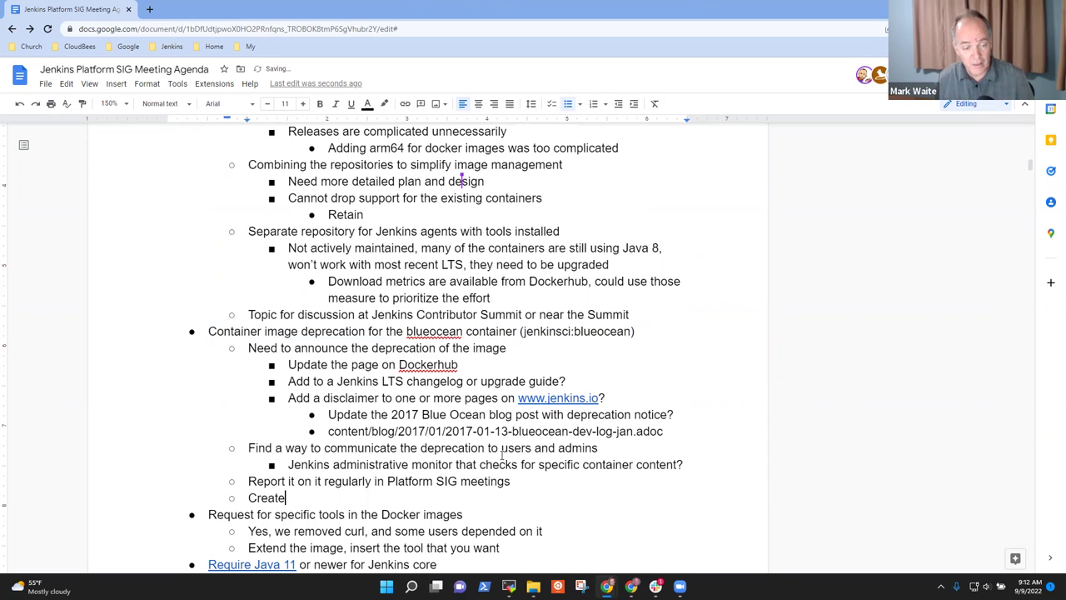
text( an issue in the )
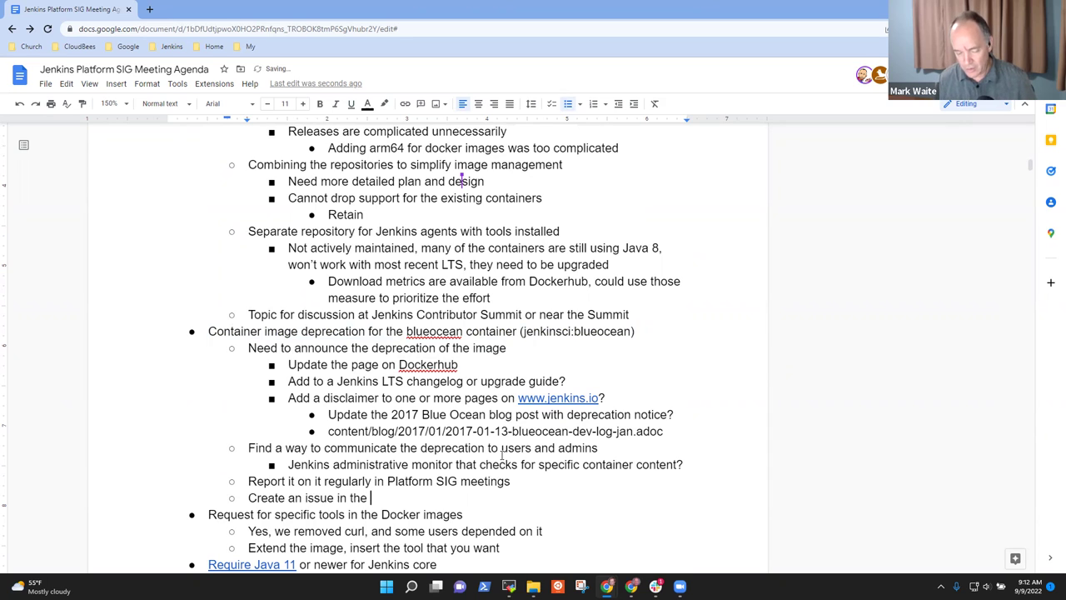
text(Jenkins poack)
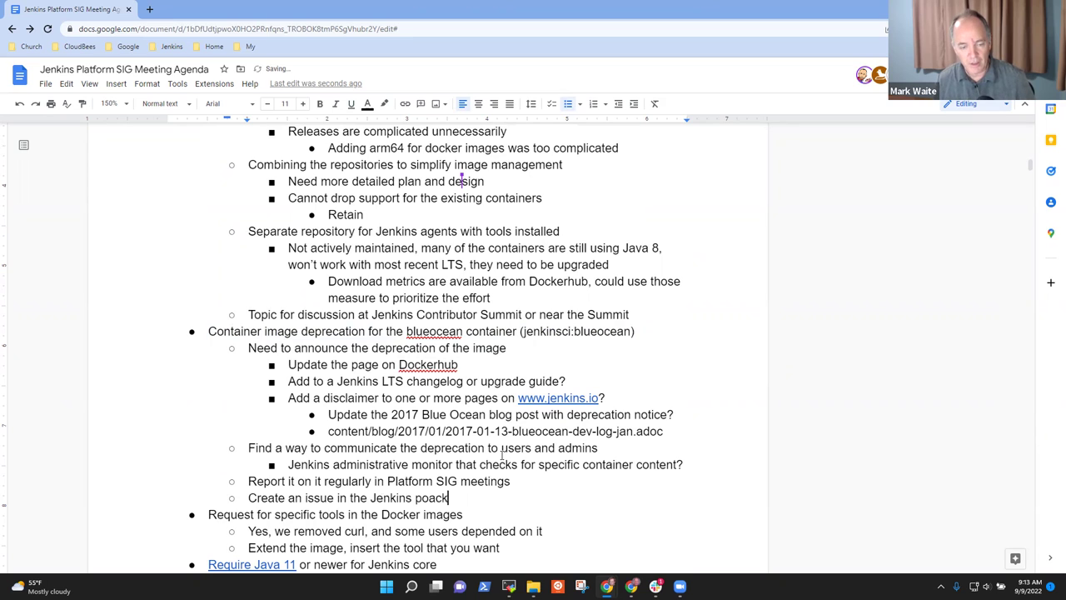
key(BackSpace)
key(BackSpace)
key(BackSpace)
key(BackSpace)
text(ackagi)
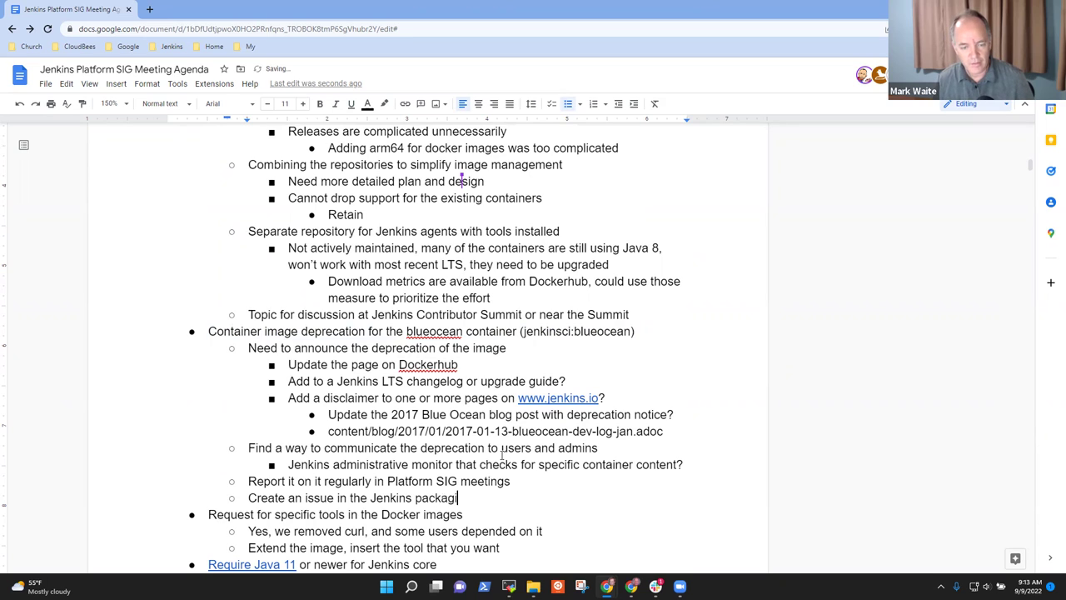
key(ctrl+BackSpace)
text(dock)
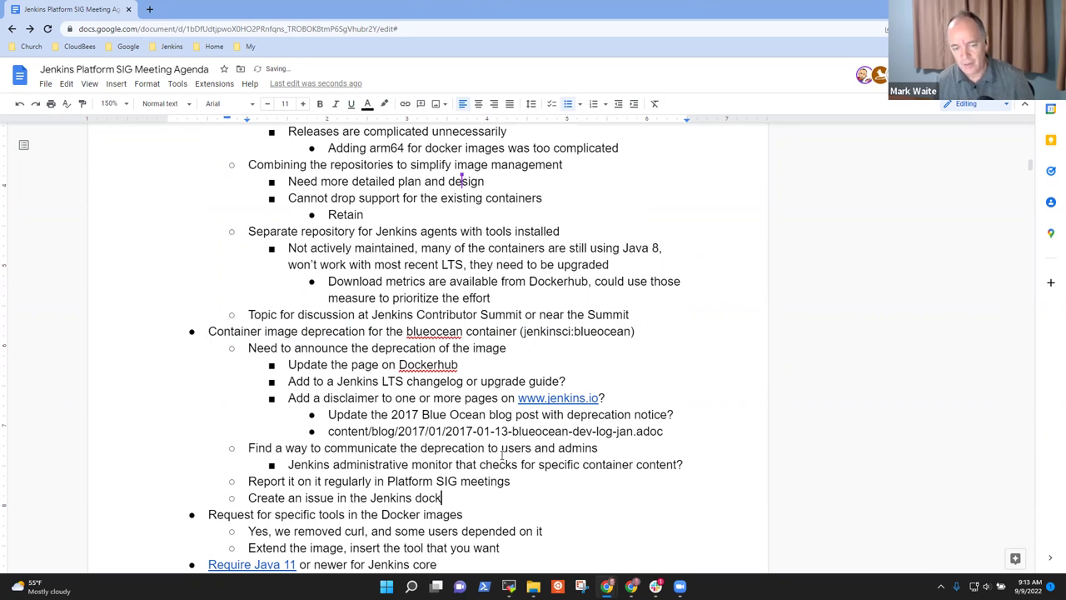
text(er)
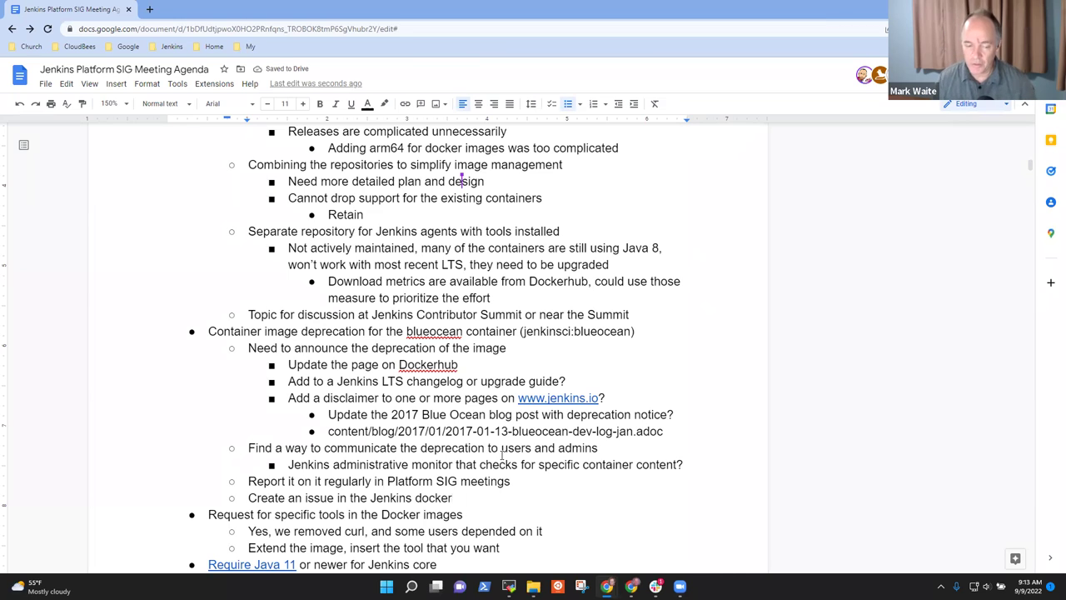
Reword it to 'Create an issue that proposes the deprecation and the needed steps'
key(ctrl+shift+Left)
key(ctrl+shift+Left)
key(ctrl+shift+Left)
key(ctrl+shift+Left)
key(ctrl+shift+Left)
key(ctrl+shift+Left)
key(ctrl+shift+Left)
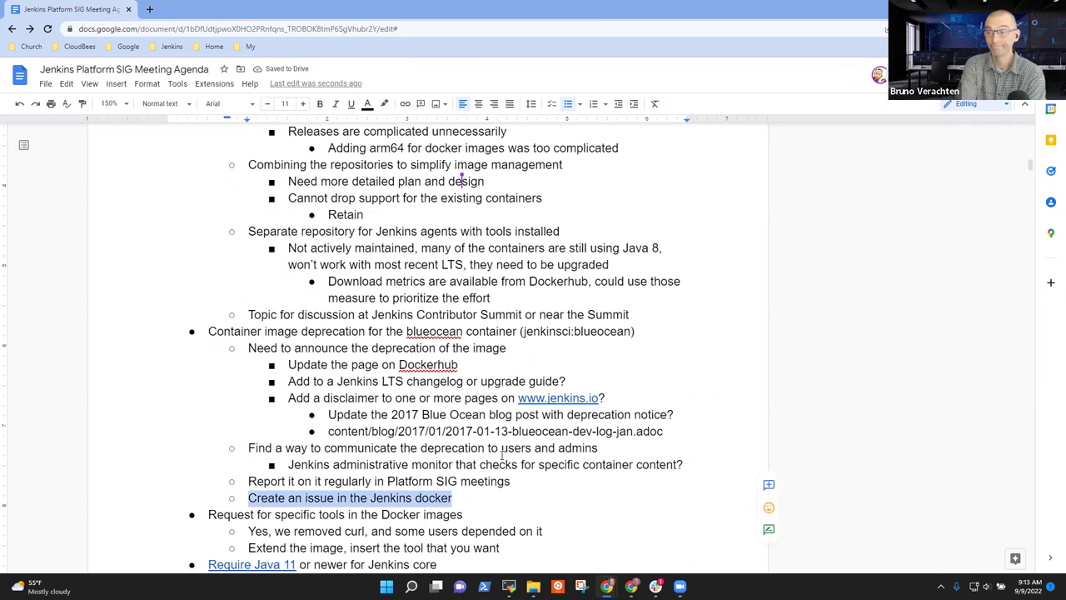
key(Right)
key(ctrl+shift+Left)
key(ctrl+shift+Left)
key(ctrl+shift+Left)
key(ctrl+shift+Left)
key(ctrl+shift+Left)
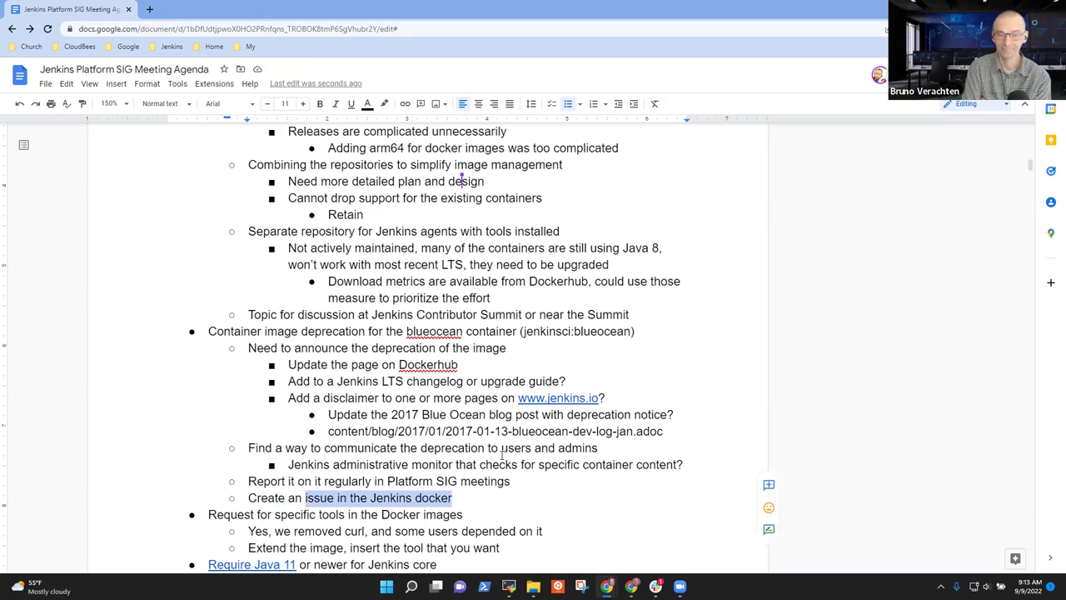
key(Right)
key(ctrl+shift+Left)
key(ctrl+shift+Left)
key(ctrl+shift+Left)
key(ctrl+shift+Left)
text(THAT )
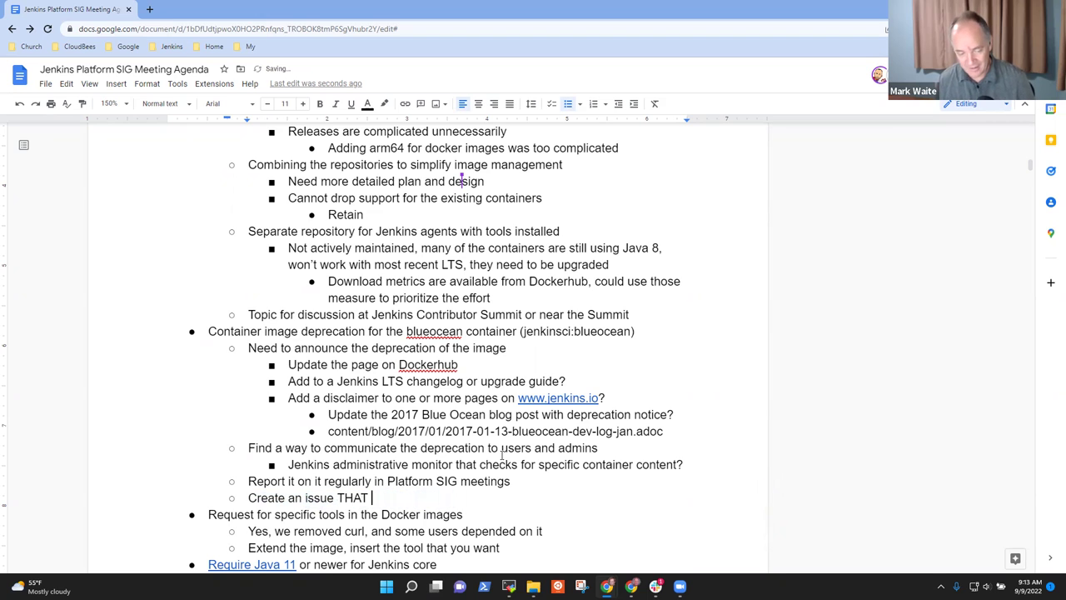
text(PRO)
key(ctrl+shift+Left)
key(ctrl+shift+Left)
text(t)
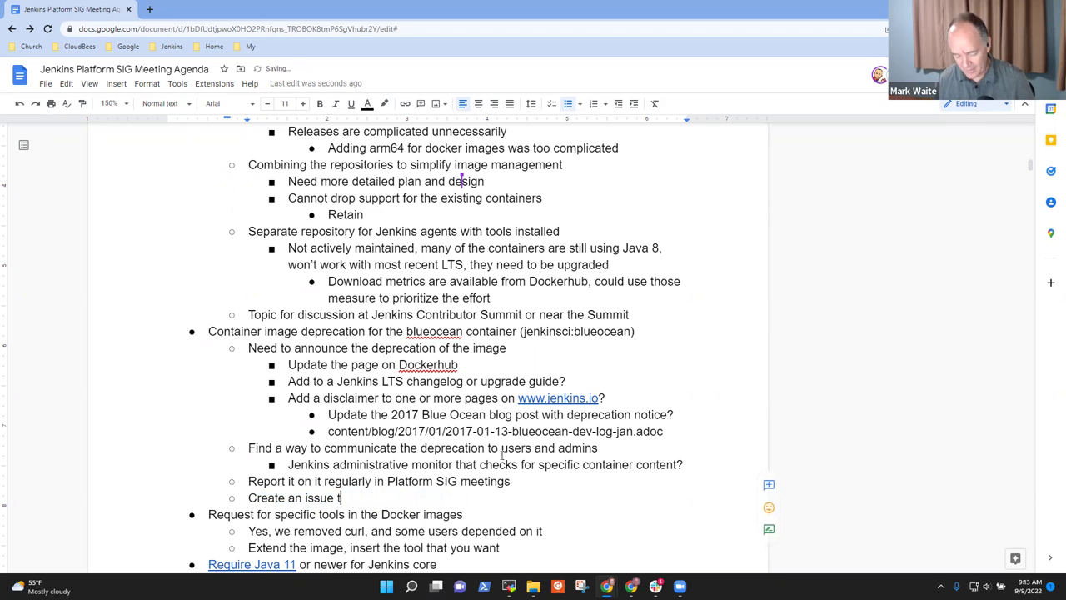
text(hat proposed)
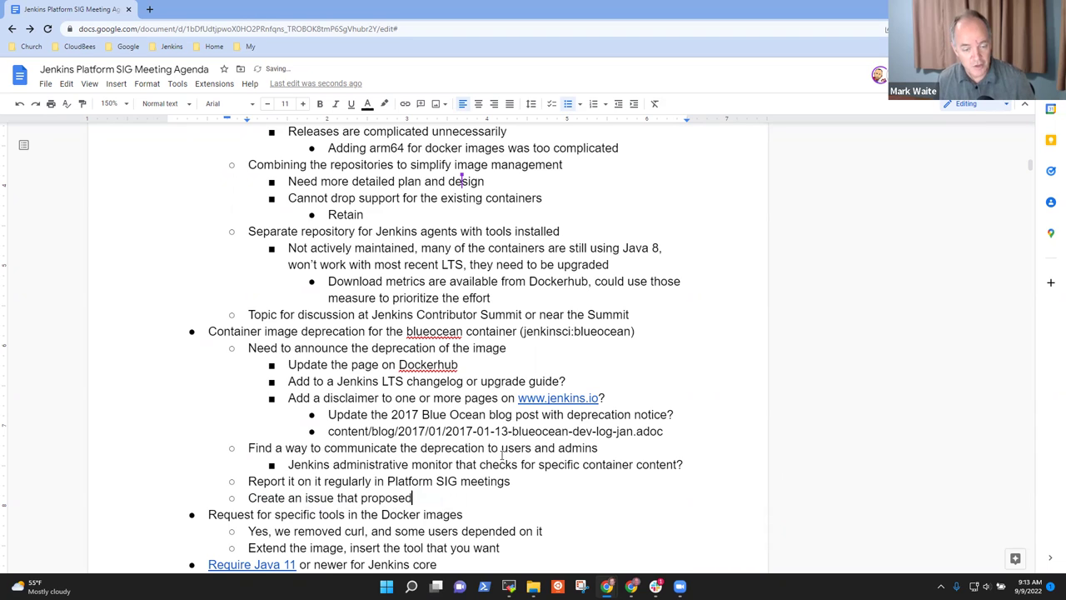
key(BackSpace)
text(s the depreati)
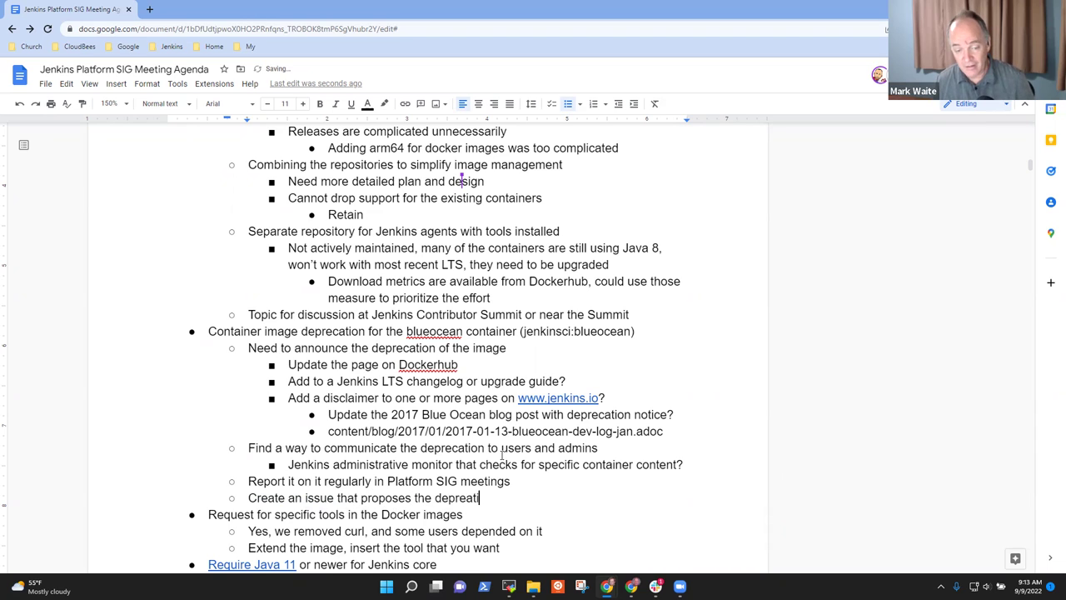
key(BackSpace)
key(BackSpace)
key(BackSpace)
text(cat)
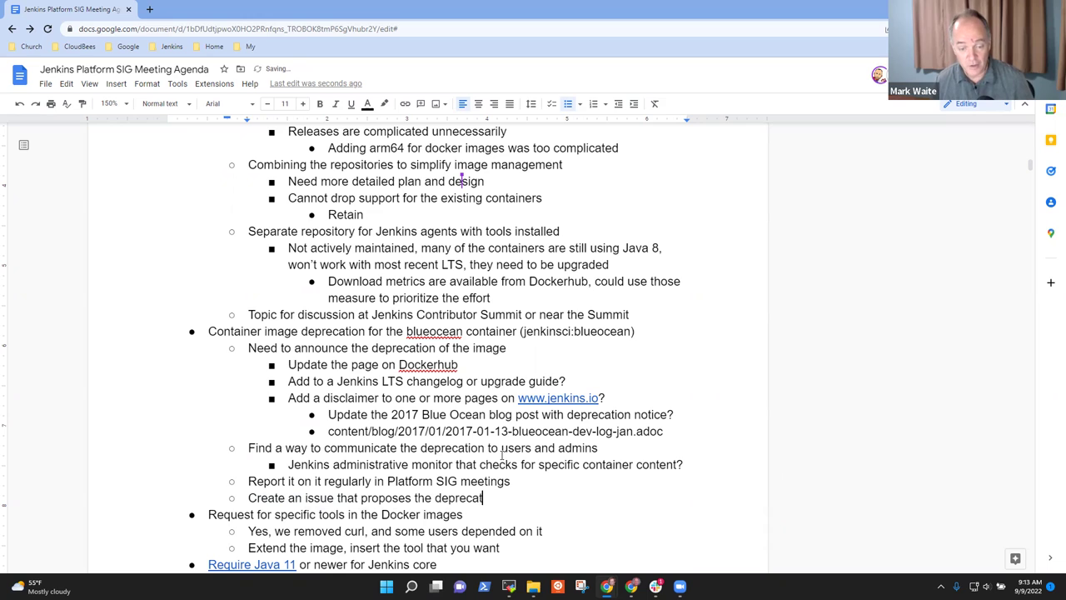
text(ion adn )
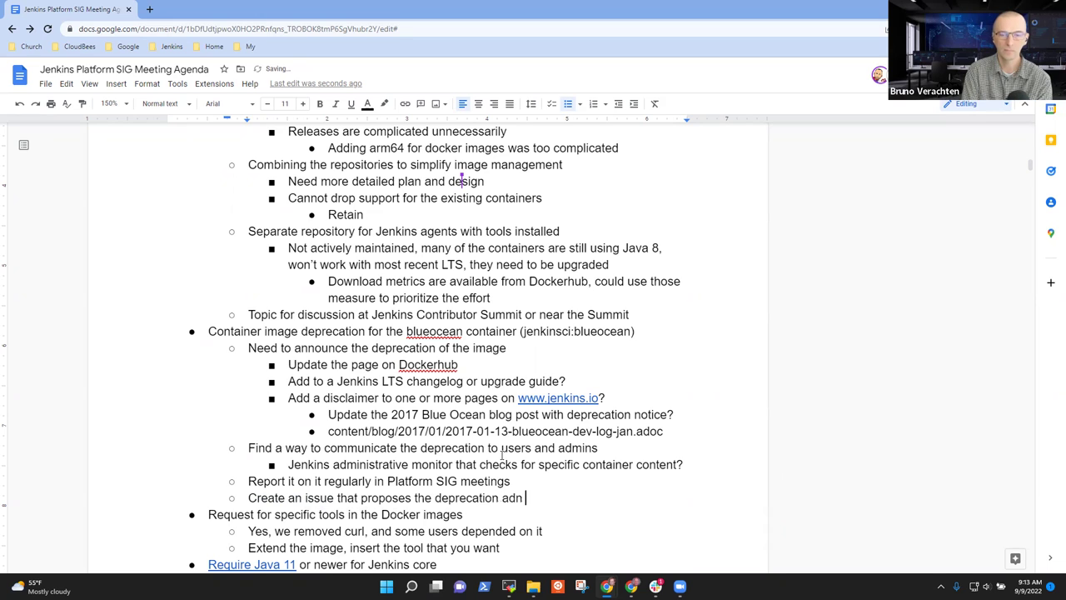
text(the)
key(BackSpace)
key(BackSpace)
key(BackSpace)
key(BackSpace)
key(BackSpace)
key(BackSpace)
key(BackSpace)
text(and the n)
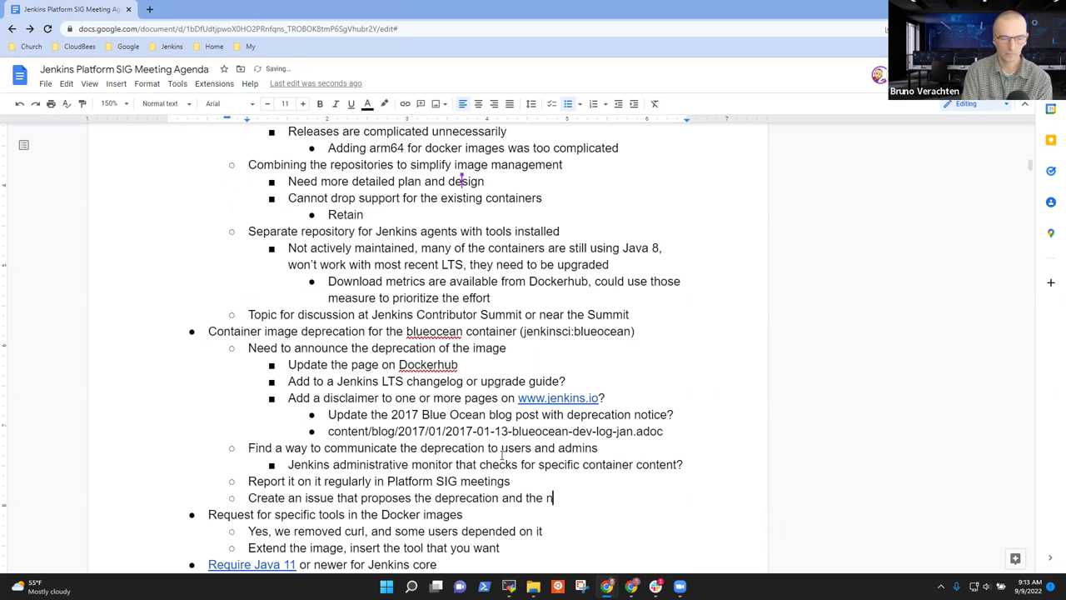
text(eeded steps)
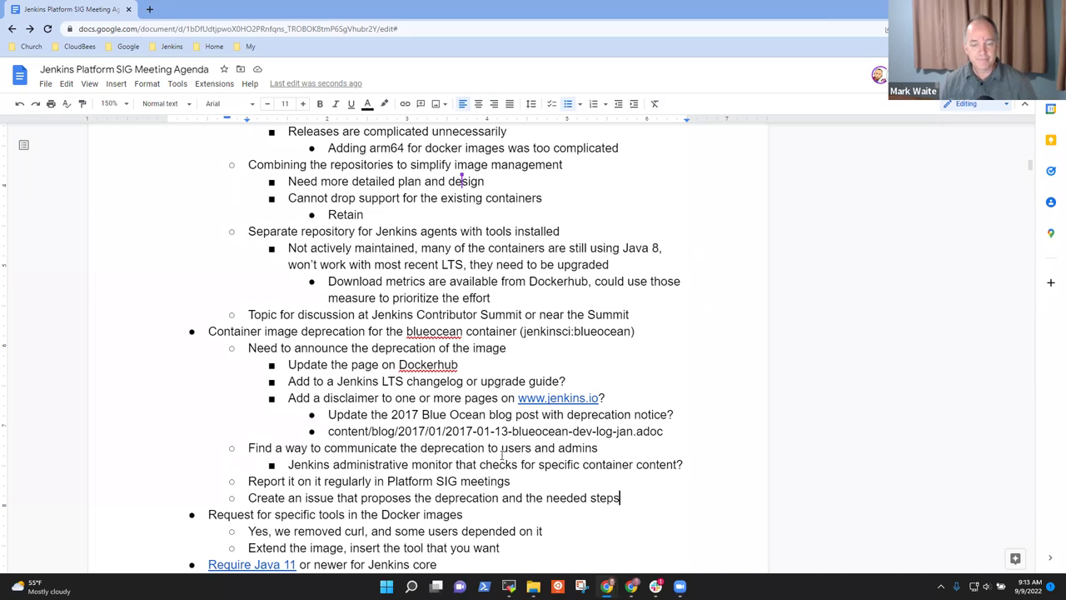
key(Home)
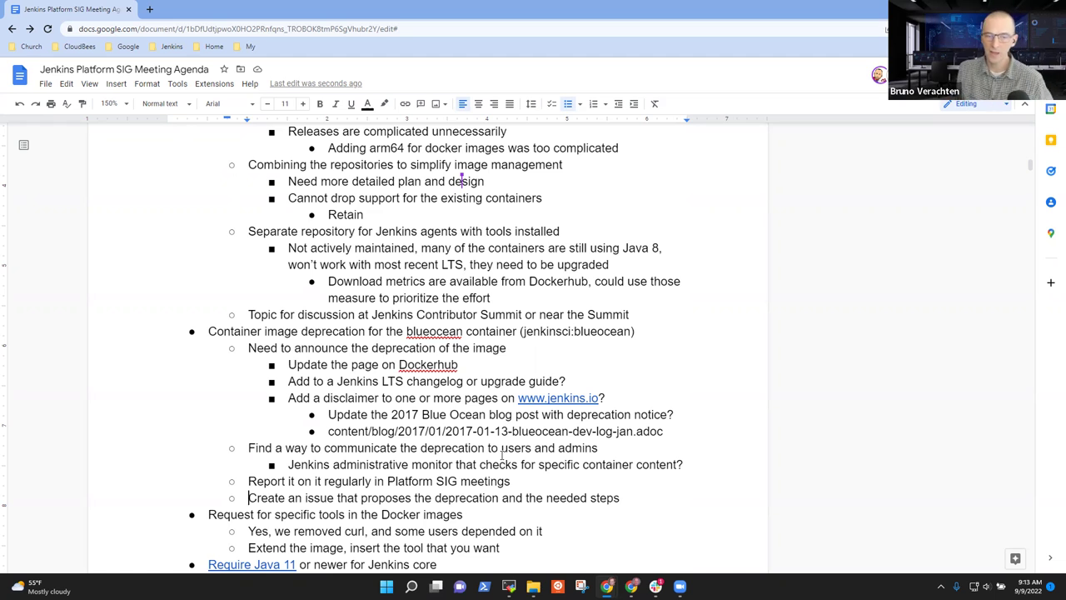
Under the curl note, add the nested note 'Jenkins controller images a year or two ago had many more tools'
scroll(502, 455, down, 3)
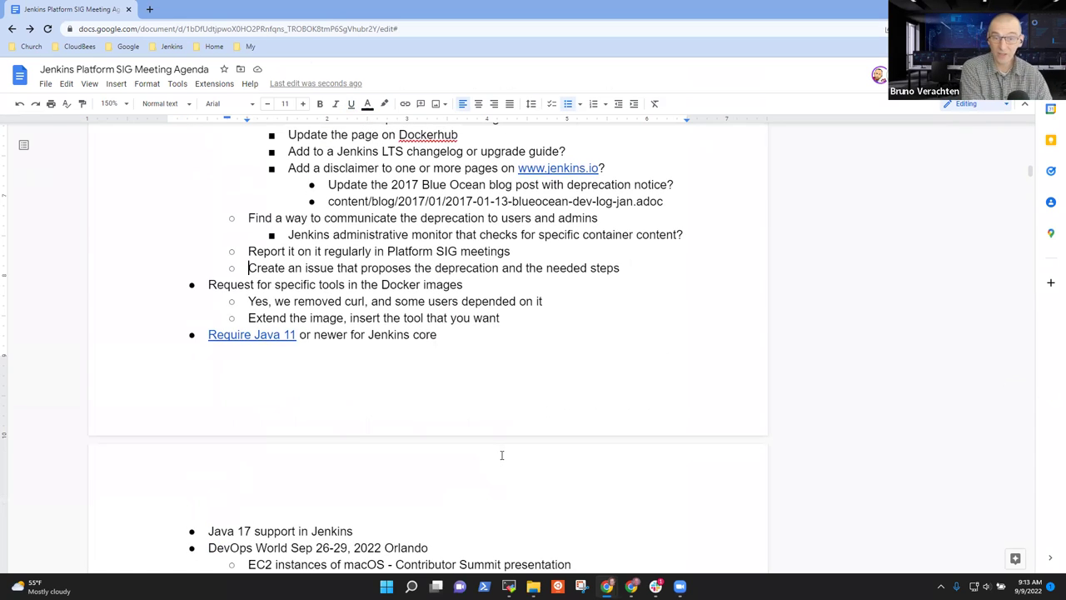
key(shift+End)
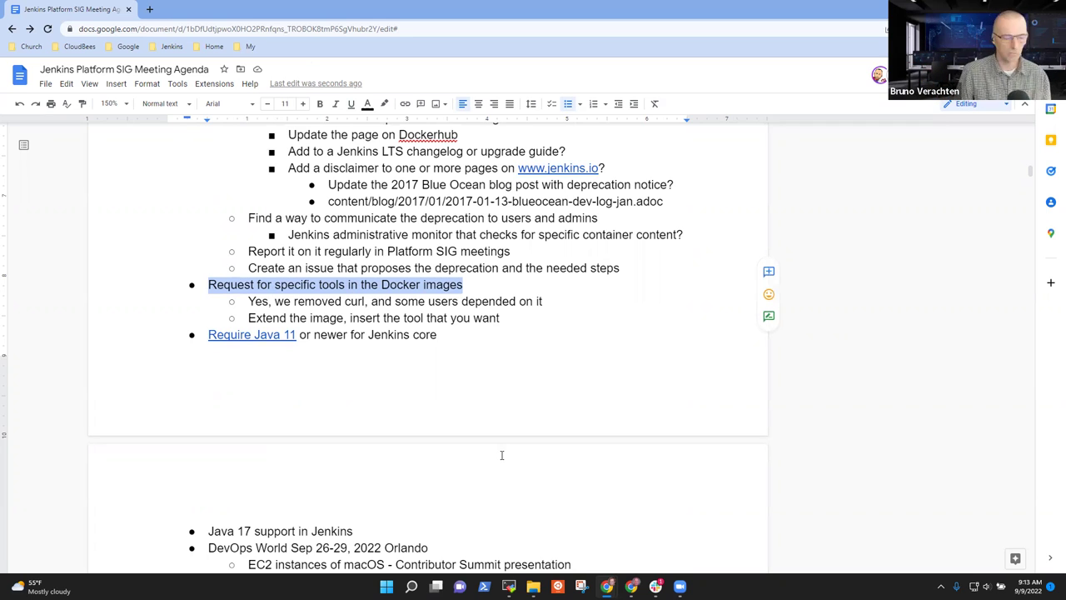
key(Down)
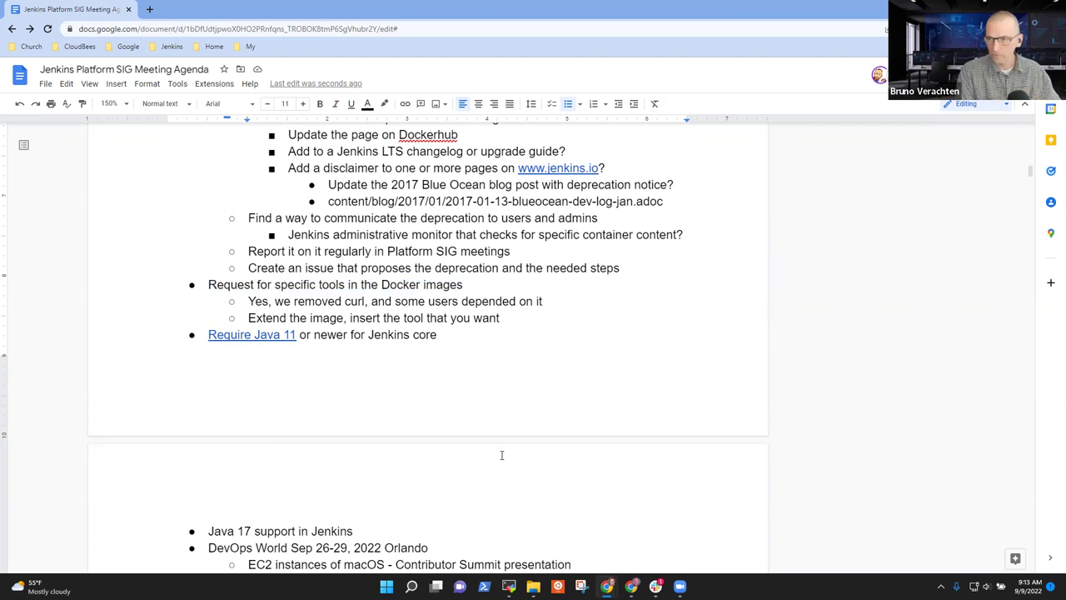
key(Return)
key(Tab)
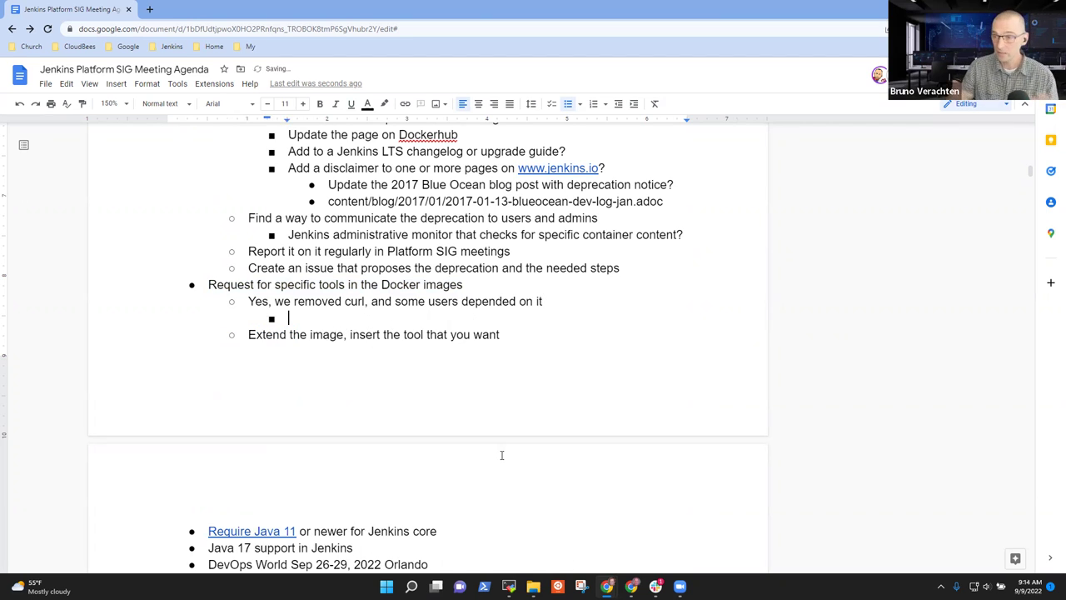
text(J)
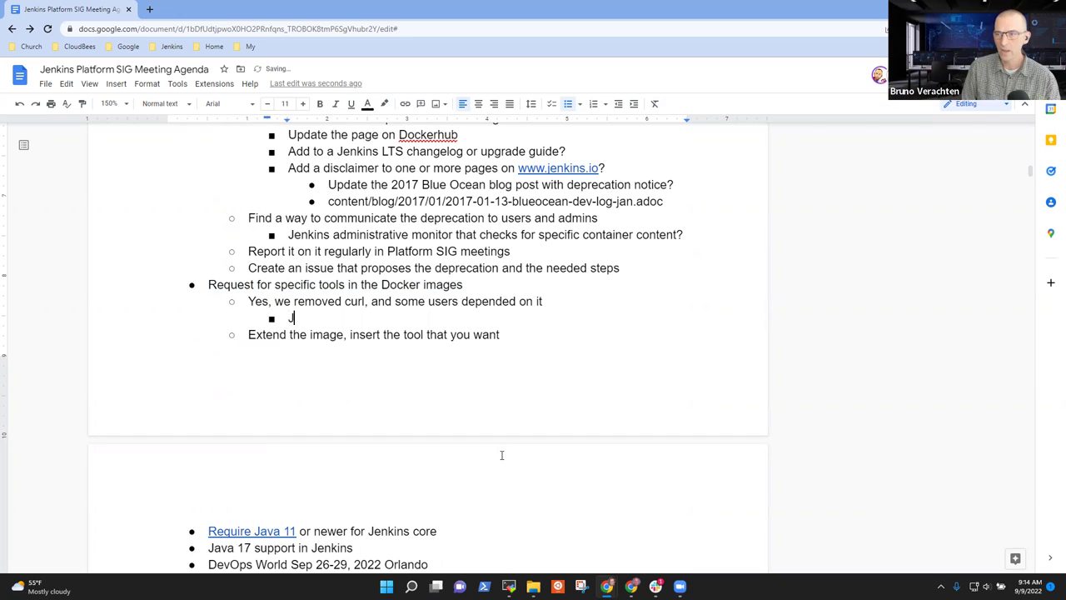
text(enkins controller)
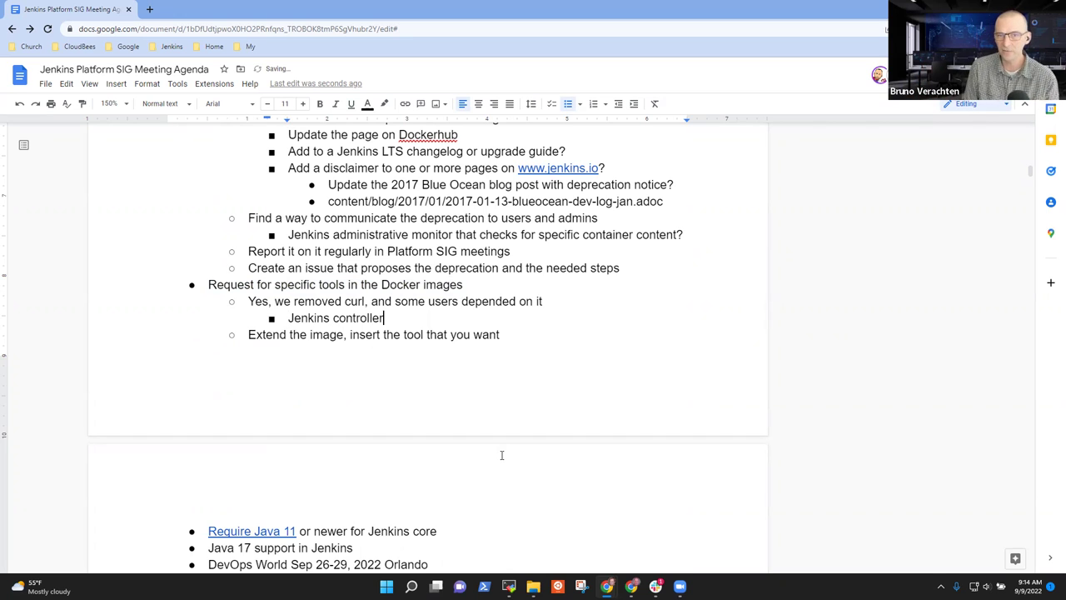
text( imag)
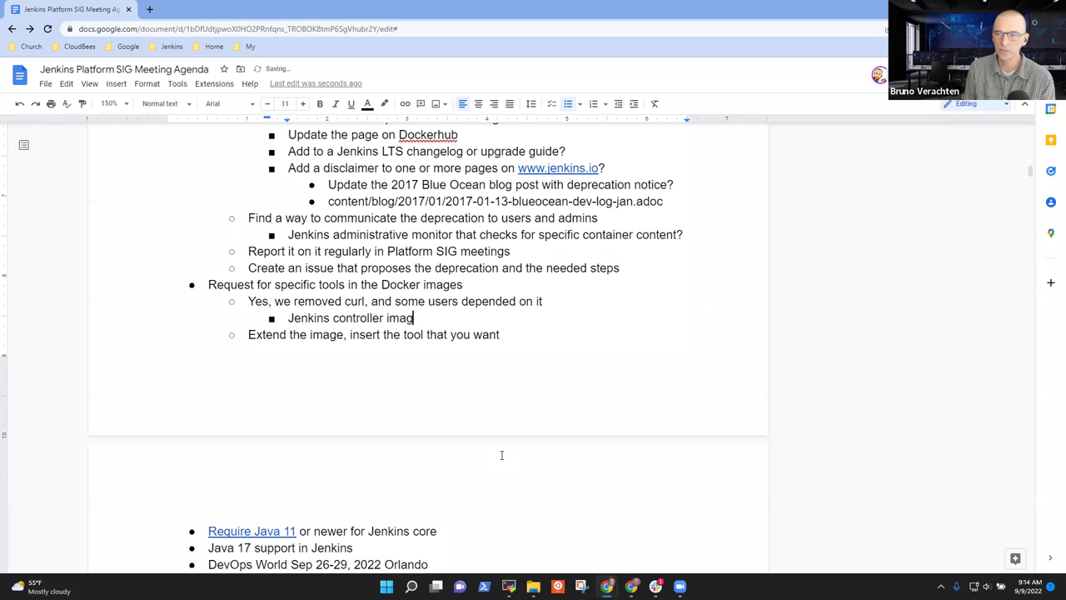
text(es a yeu)
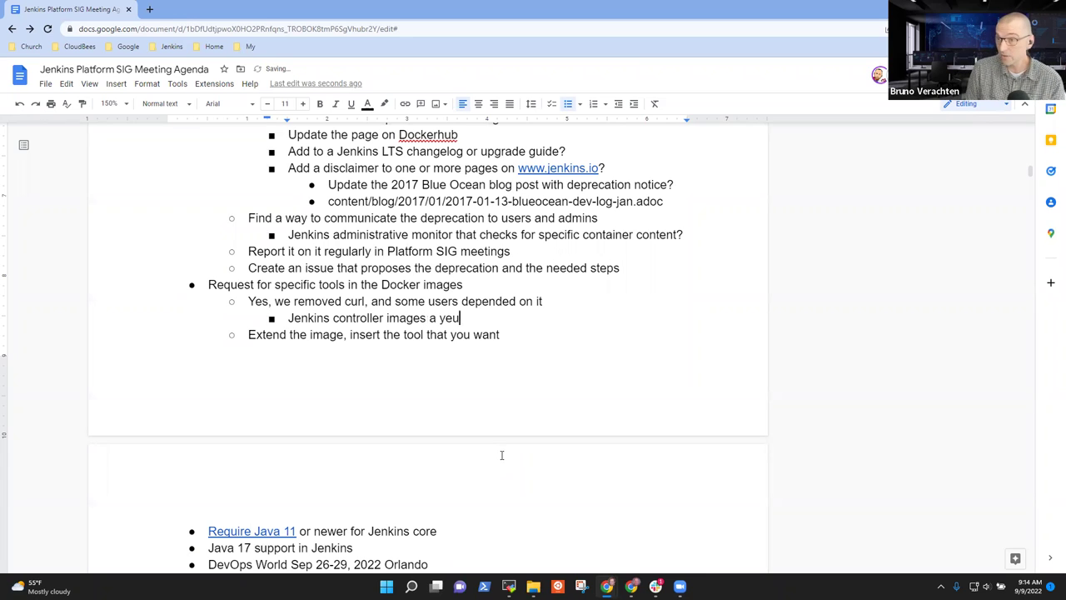
key(BackSpace)
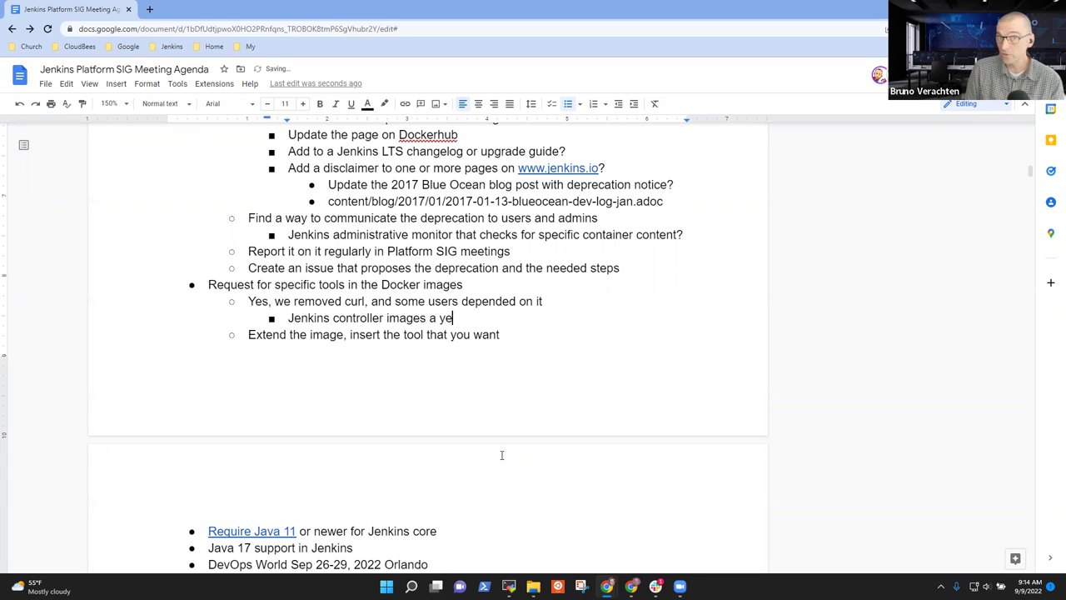
text(ar are)
key(BackSpace)
key(BackSpace)
key(BackSpace)
text(or two)
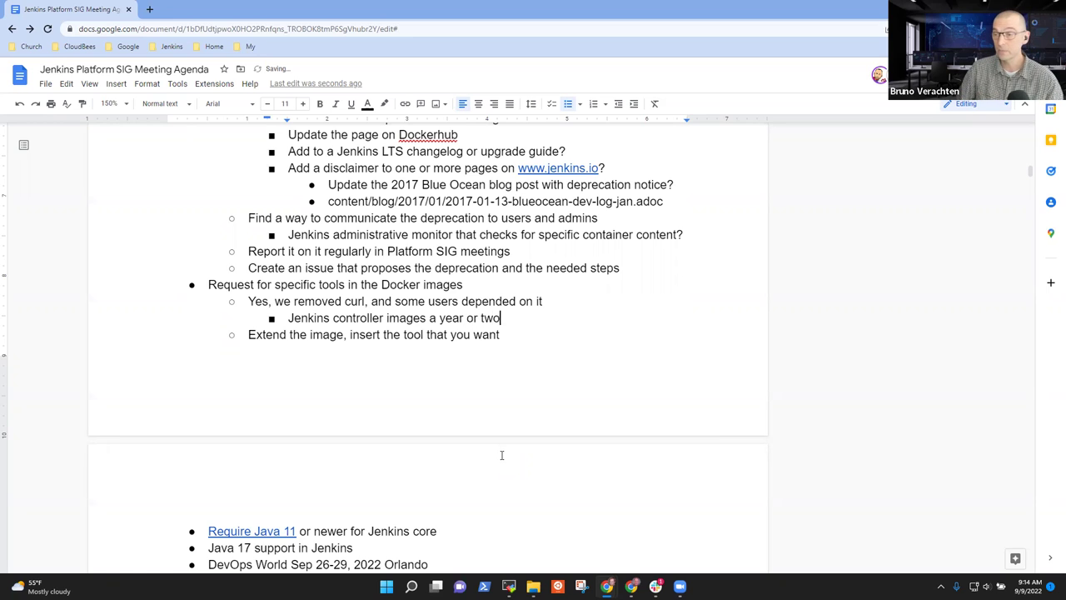
text( ago had a )
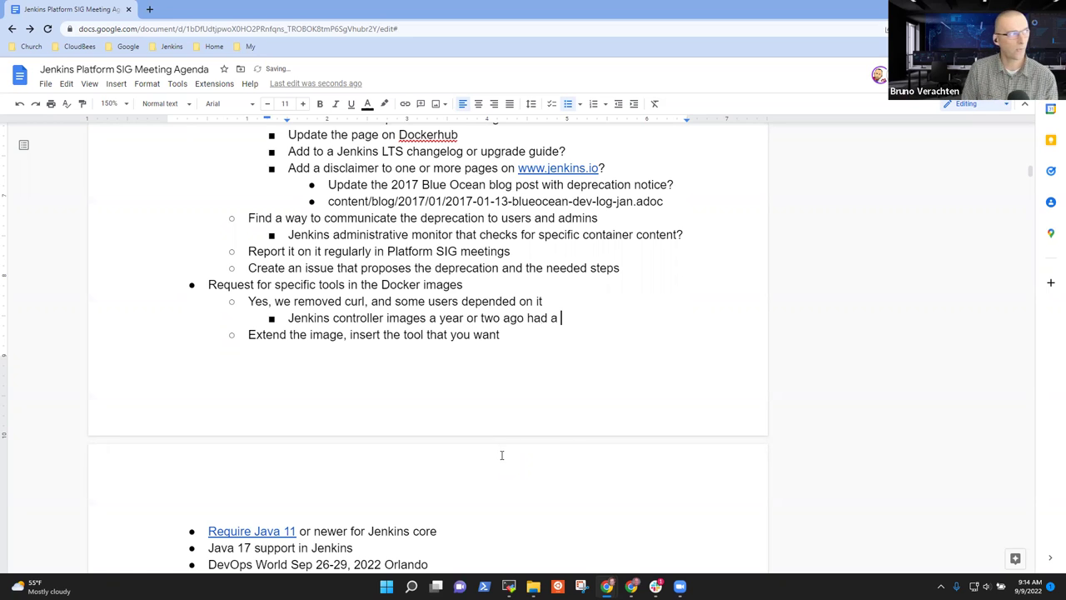
text(require)
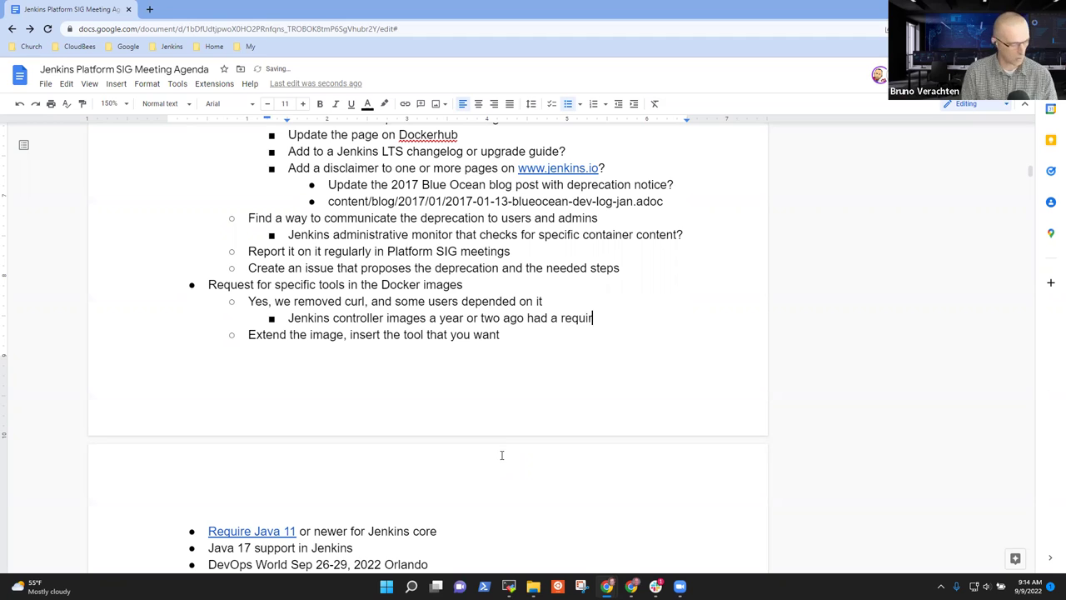
key(ctrl+BackSpace)
key(ctrl+BackSpace)
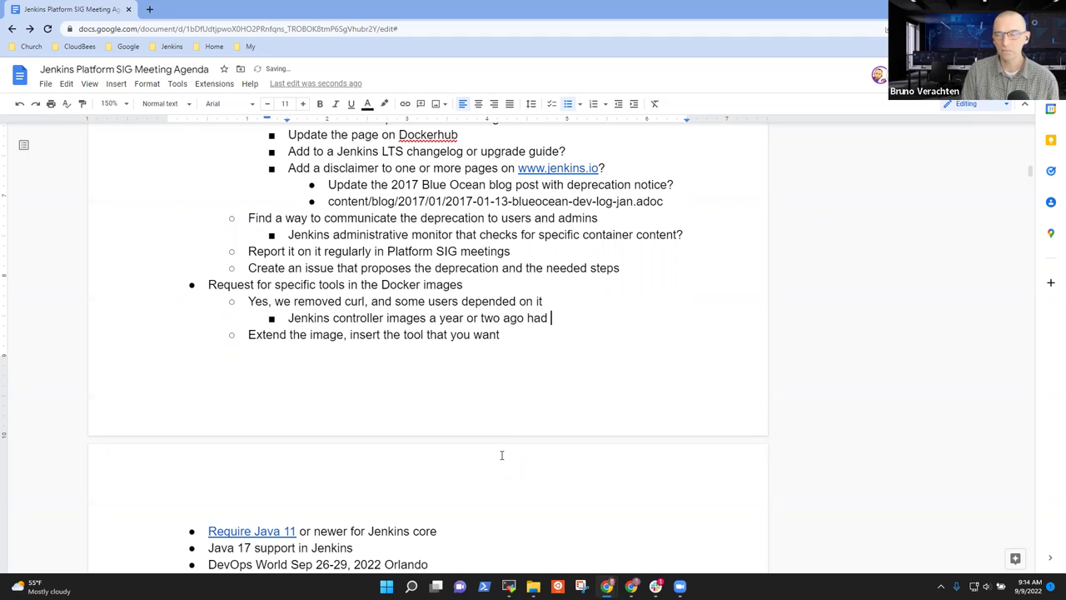
text(more)
key(BackSpace)
key(BackSpace)
key(BackSpace)
text(any )
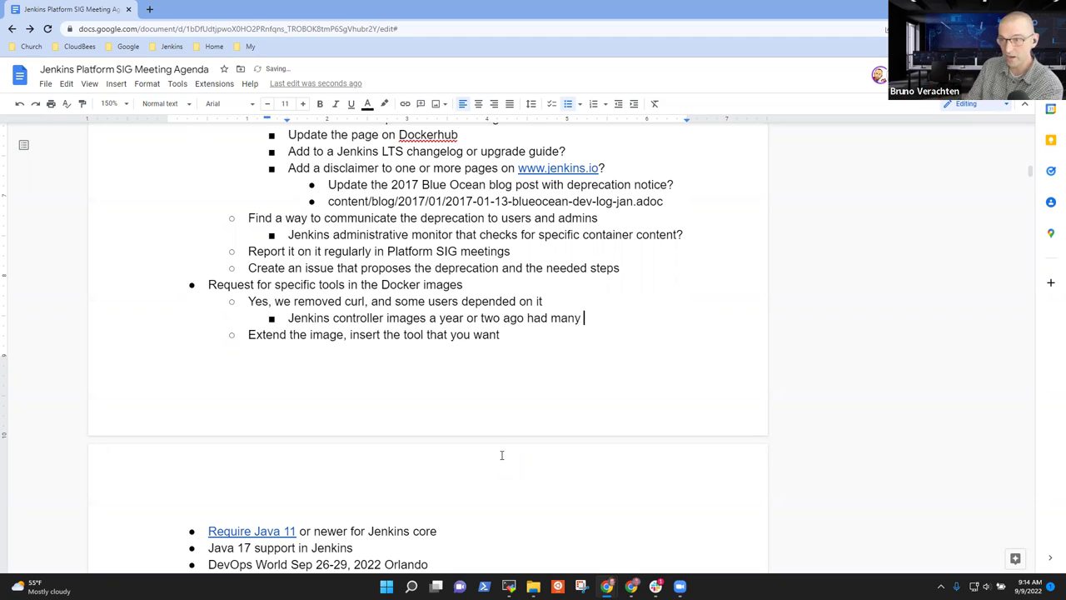
text(more tools)
Add the sub-note 'Expected that the user will create their own image extended'
key(Return)
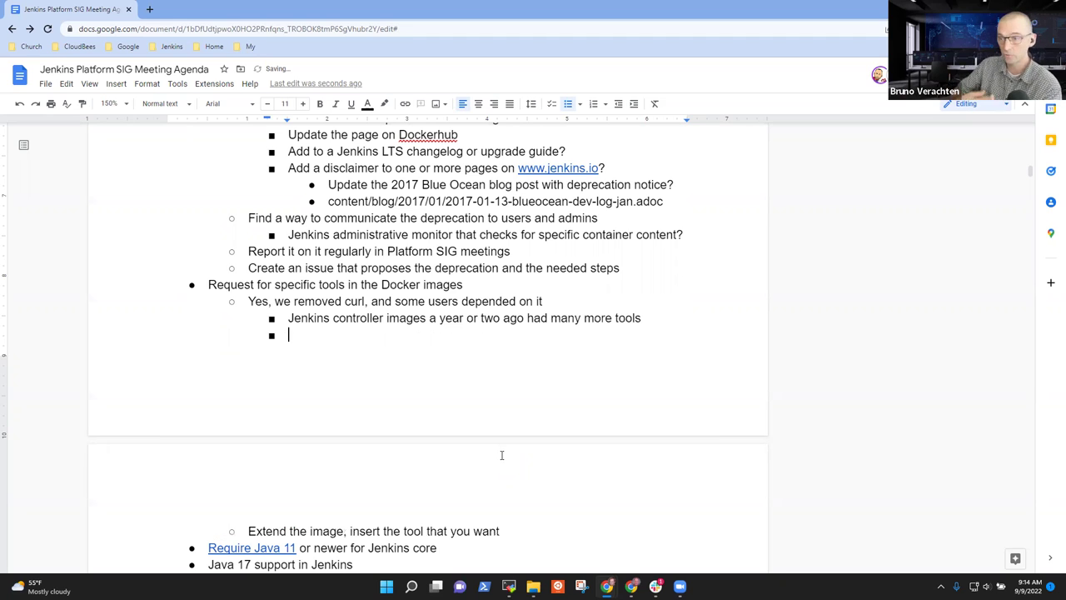
text(Expend)
key(BackSpace)
key(BackSpace)
text(cted )
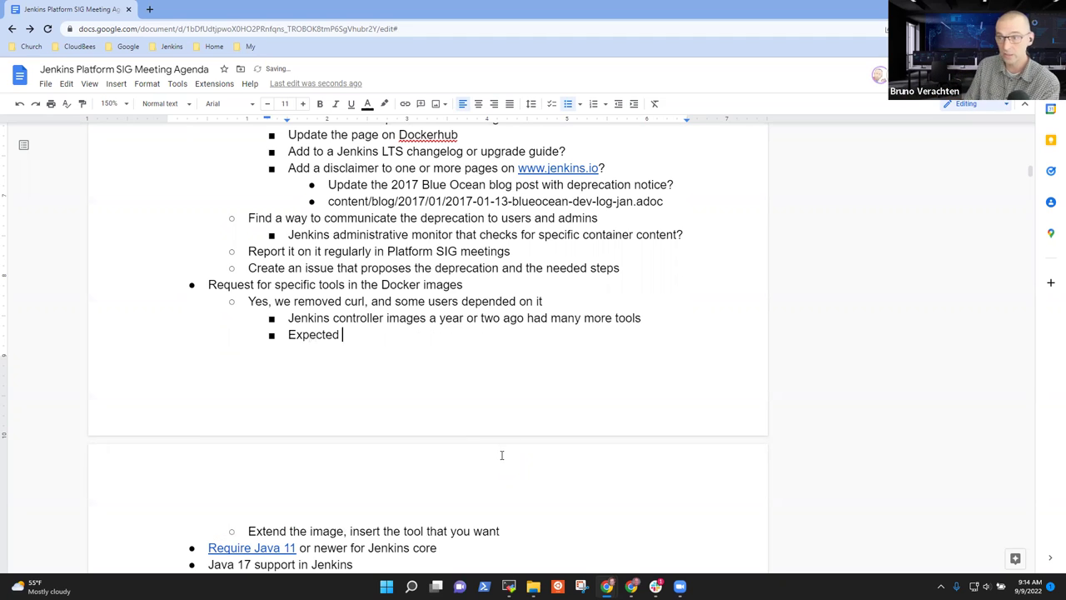
text(that the user w)
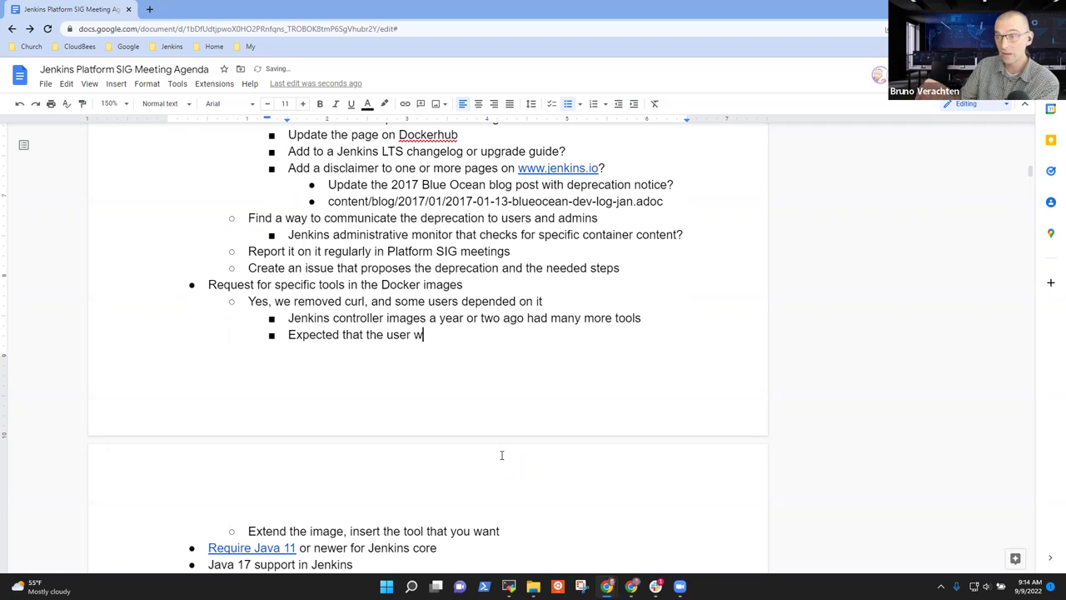
text(ill create )
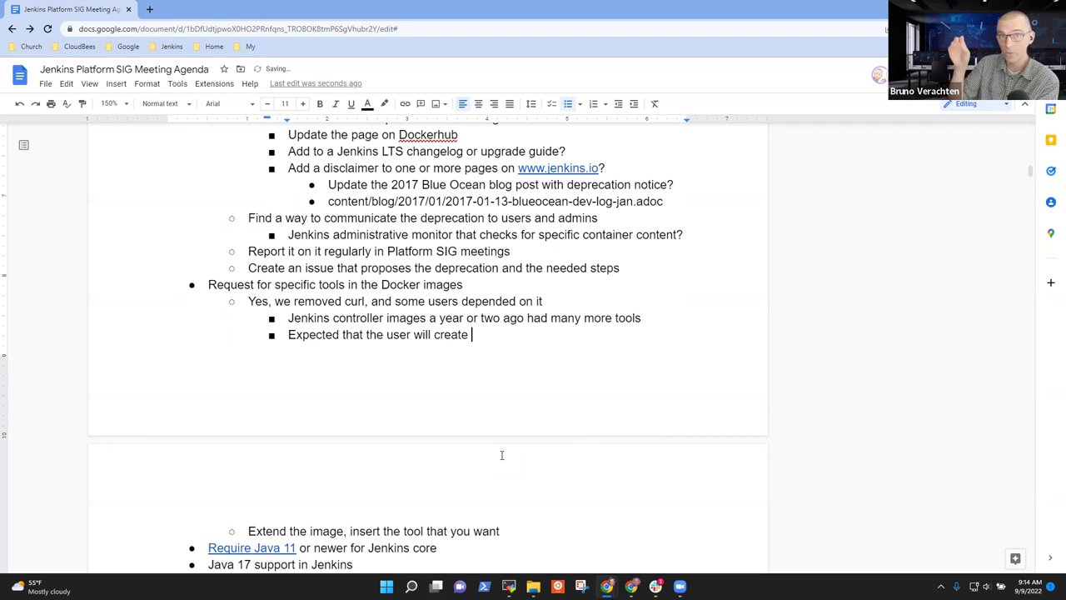
text(their own image)
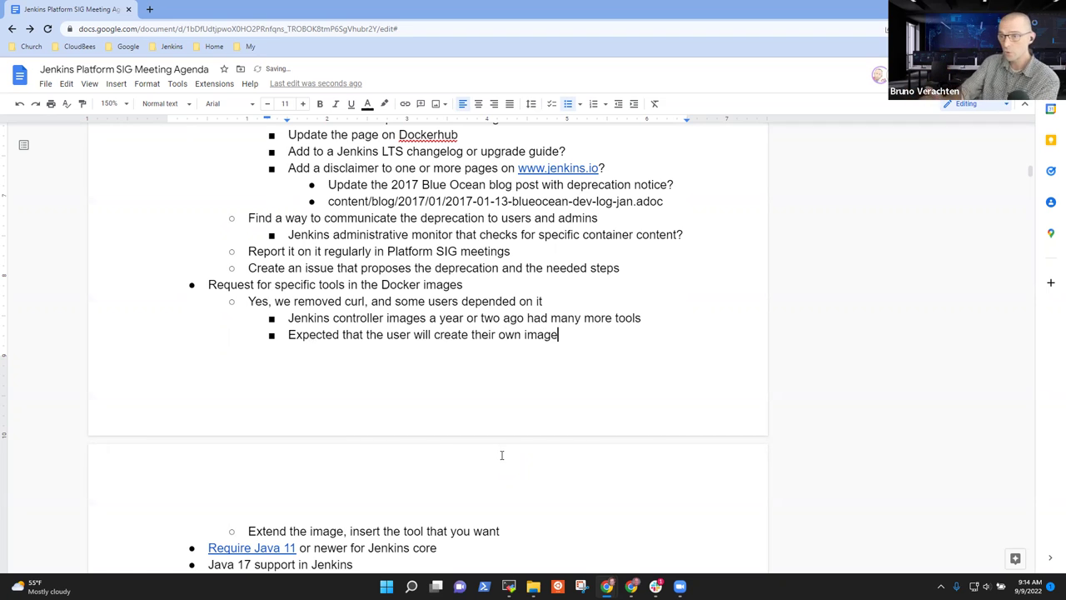
text( extende)
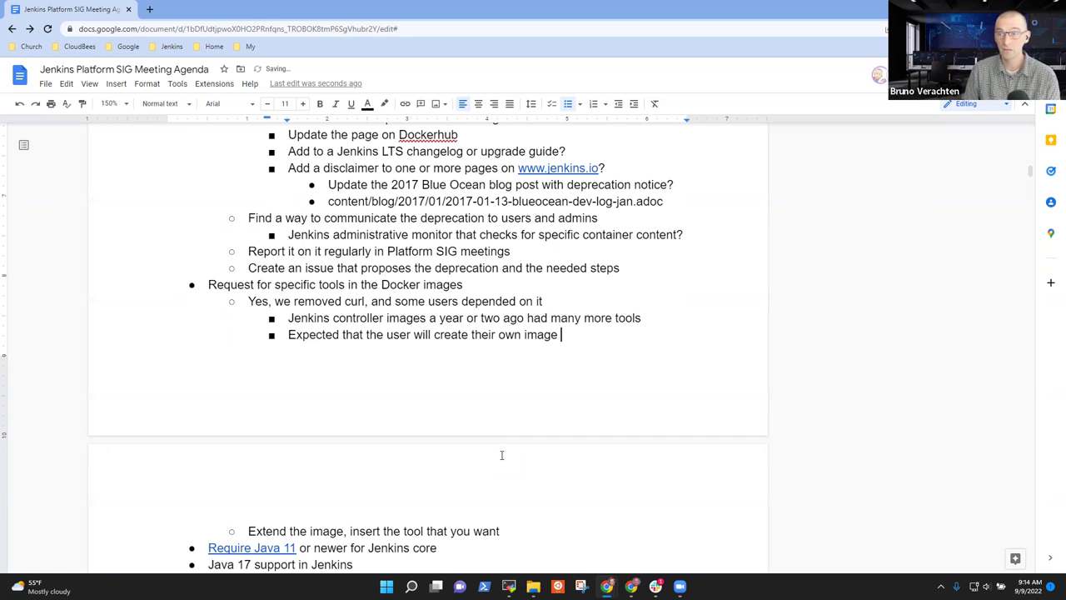
text(d)
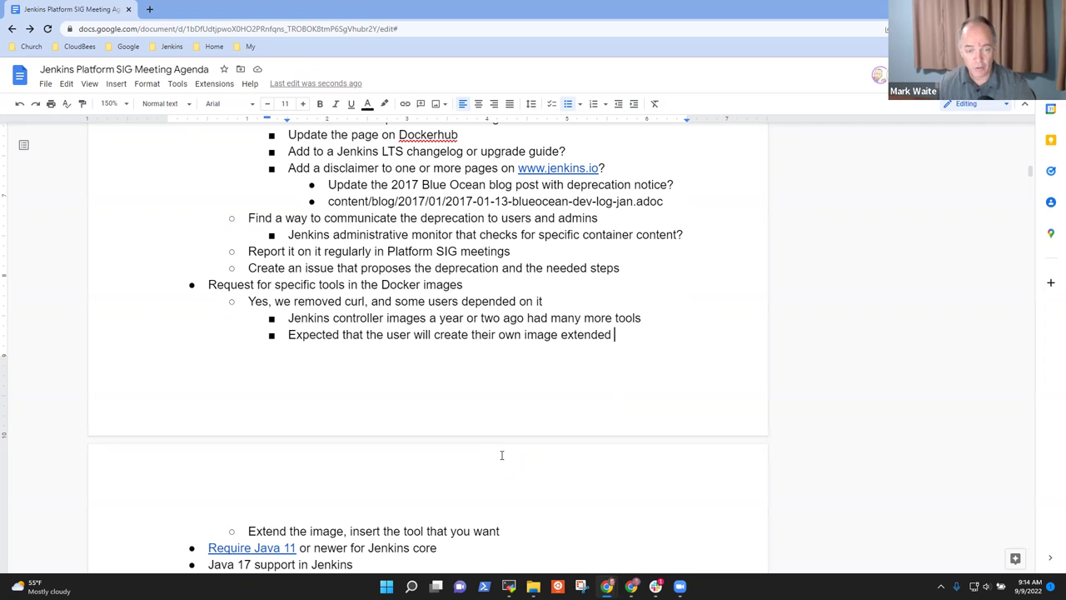
Return to the 'extended' sub-note and append 'from the base images'
key(Up)
key(Up)
key(Up)
key(Up)
key(Up)
key(Up)
key(Up)
key(Up)
key(Up)
key(Up)
key(Up)
key(Up)
key(Up)
key(Up)
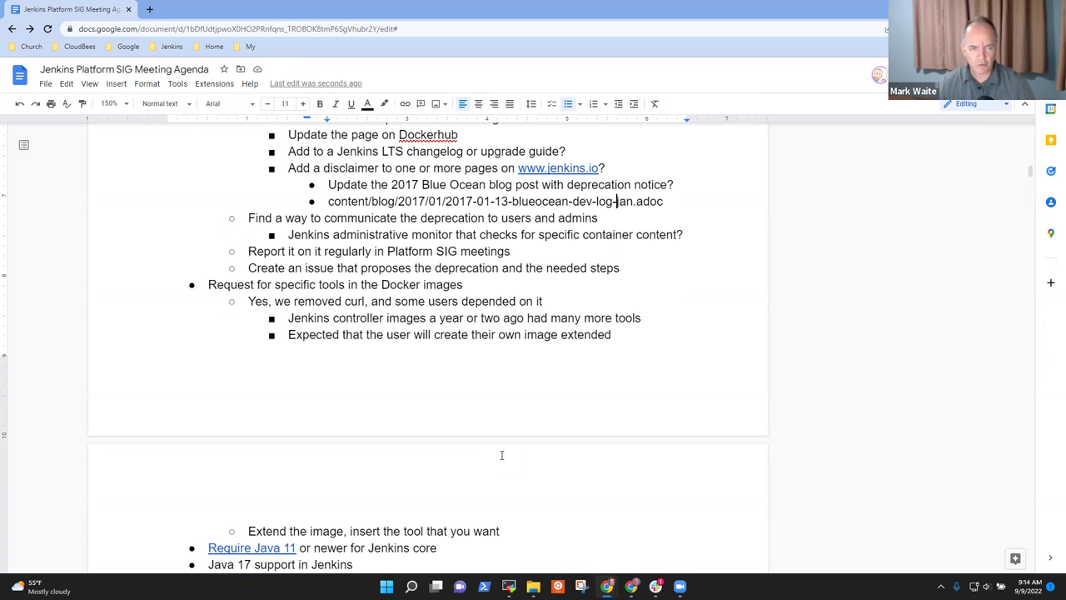
key(Up)
key(Up)
key(Up)
key(Up)
key(Up)
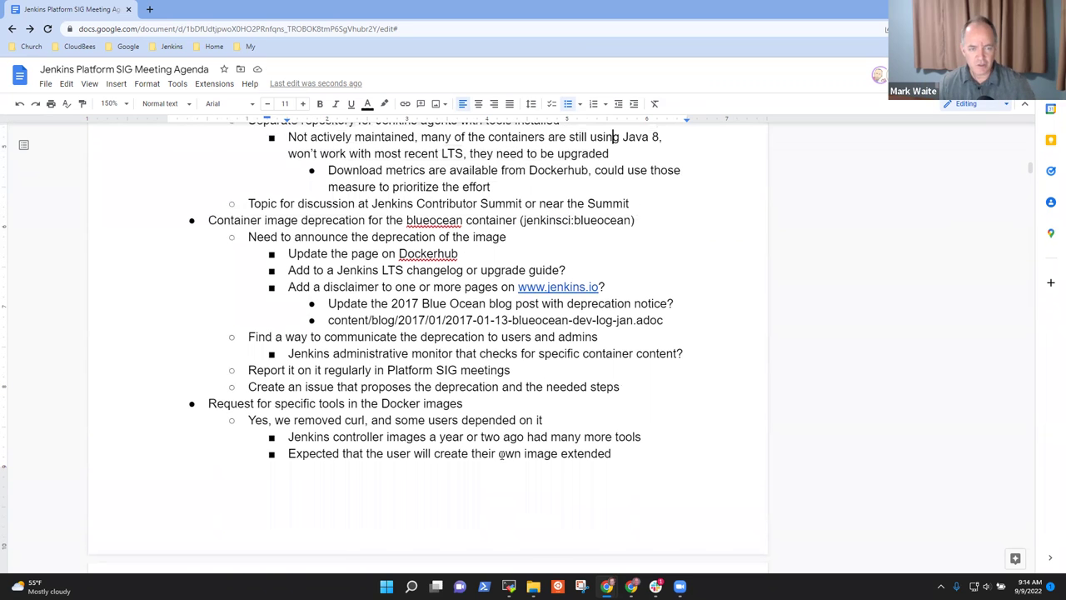
key(Up)
key(Up)
key(Up)
key(Up)
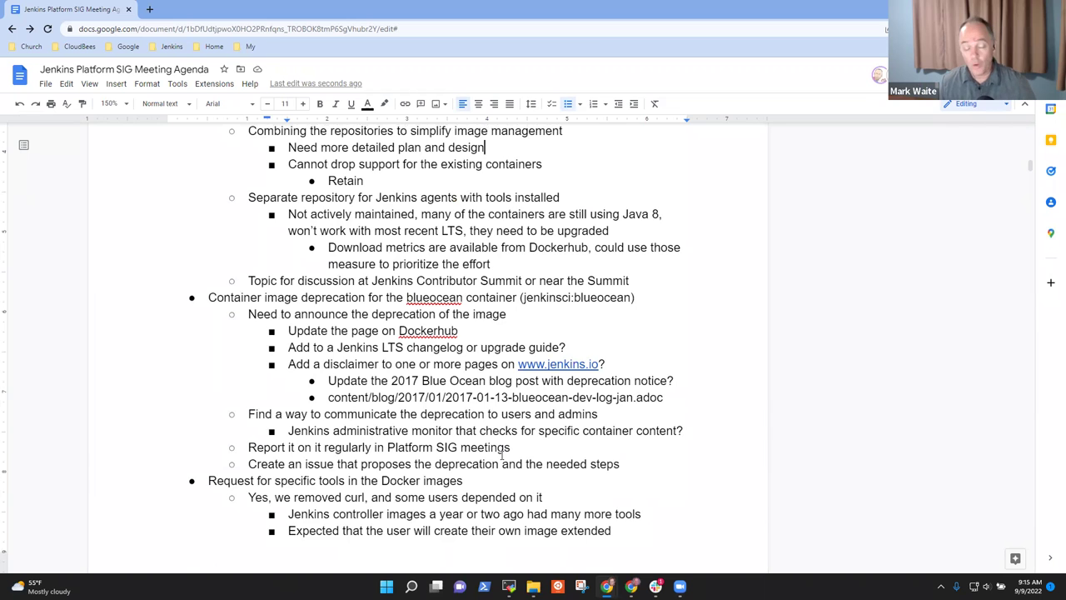
key(Up)
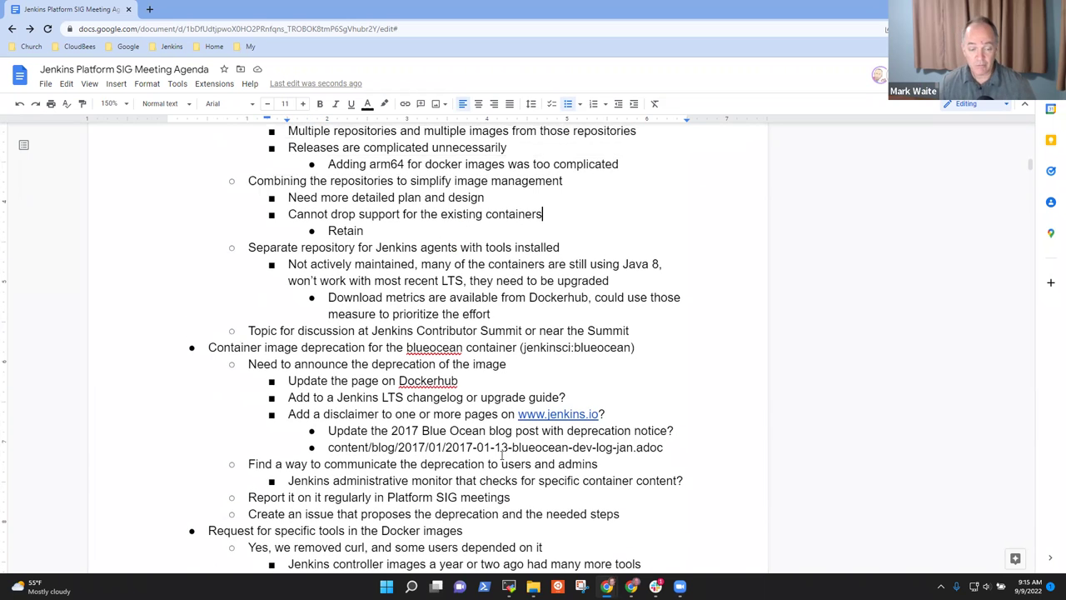
key(Down)
key(Down)
key(Down)
key(Down)
key(Down)
key(Down)
key(Down)
key(Down)
key(Down)
key(Down)
key(Down)
key(Down)
key(Down)
key(Down)
key(Down)
key(Down)
key(Down)
key(Down)
key(Down)
key(Down)
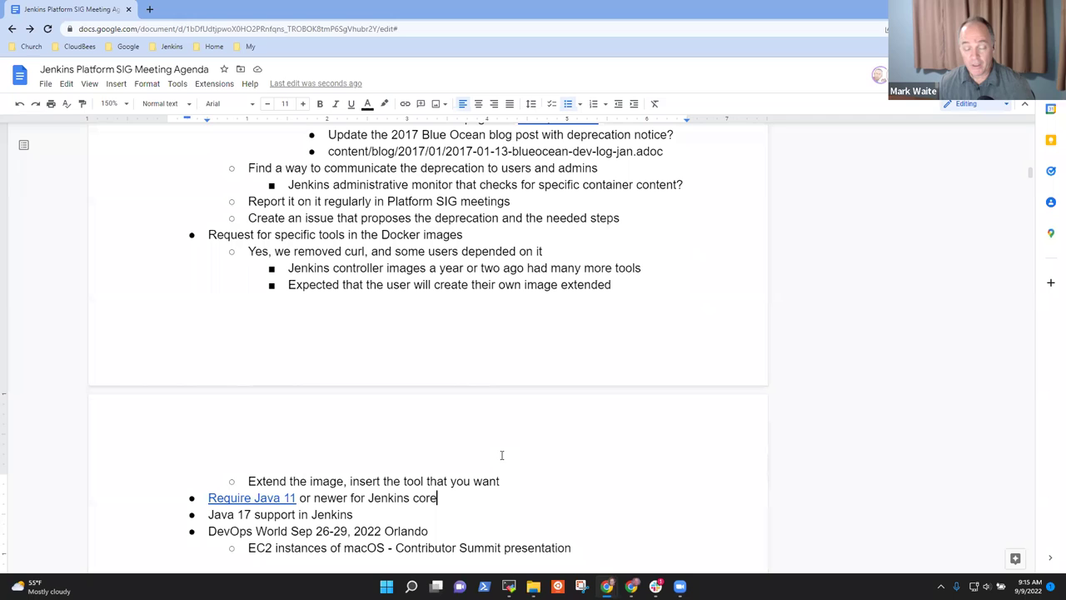
key(Up)
key(Up)
key(Up)
key(Up)
key(Up)
key(Down)
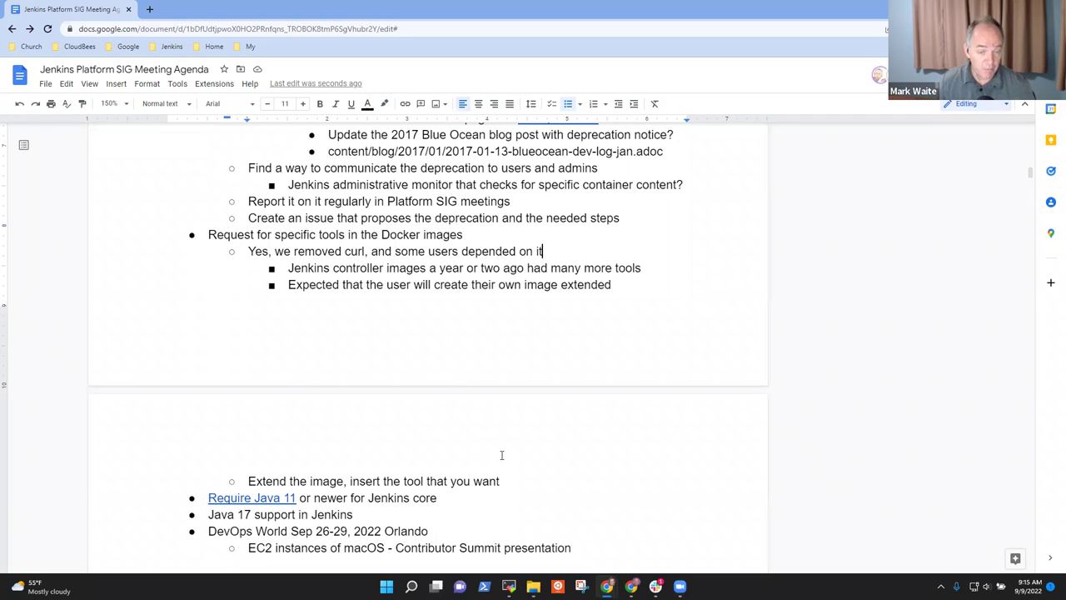
key(Down)
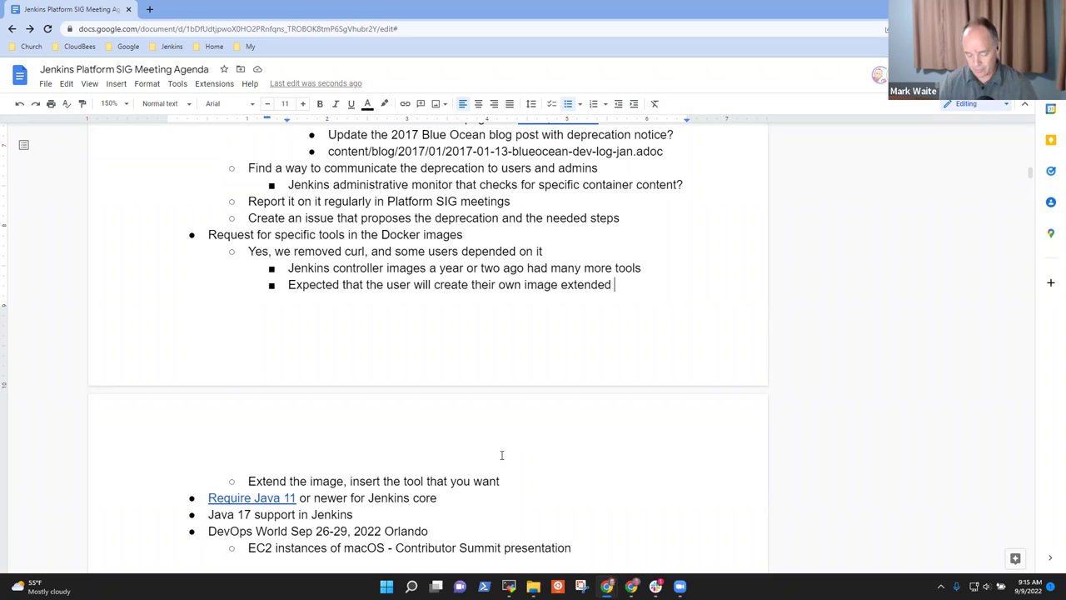
text(from the)
key(BackSpace)
key(BackSpace)
key(BackSpace)
key(BackSpace)
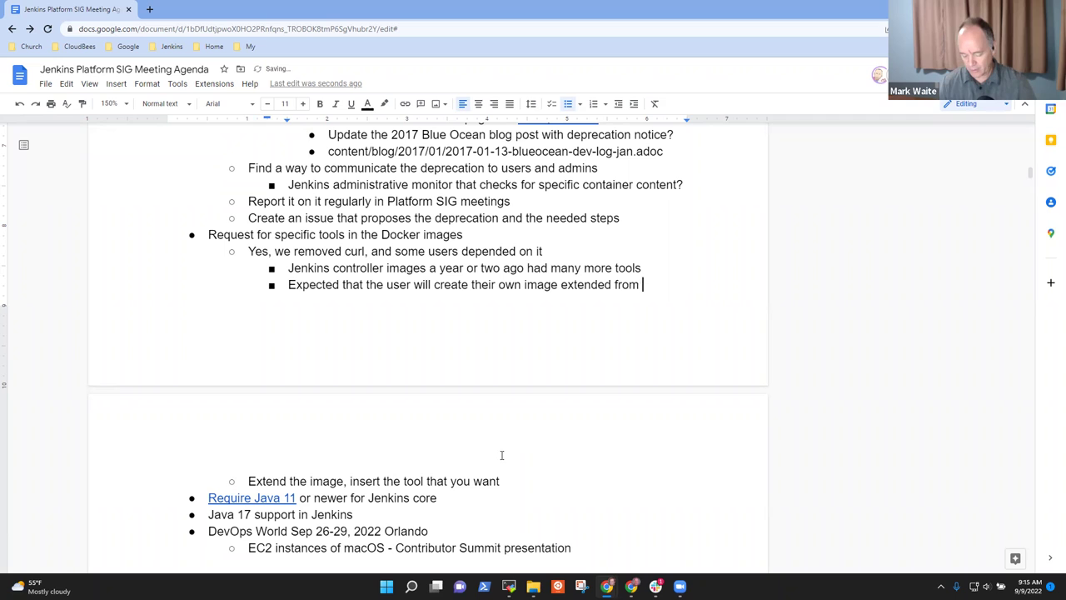
text(the base )
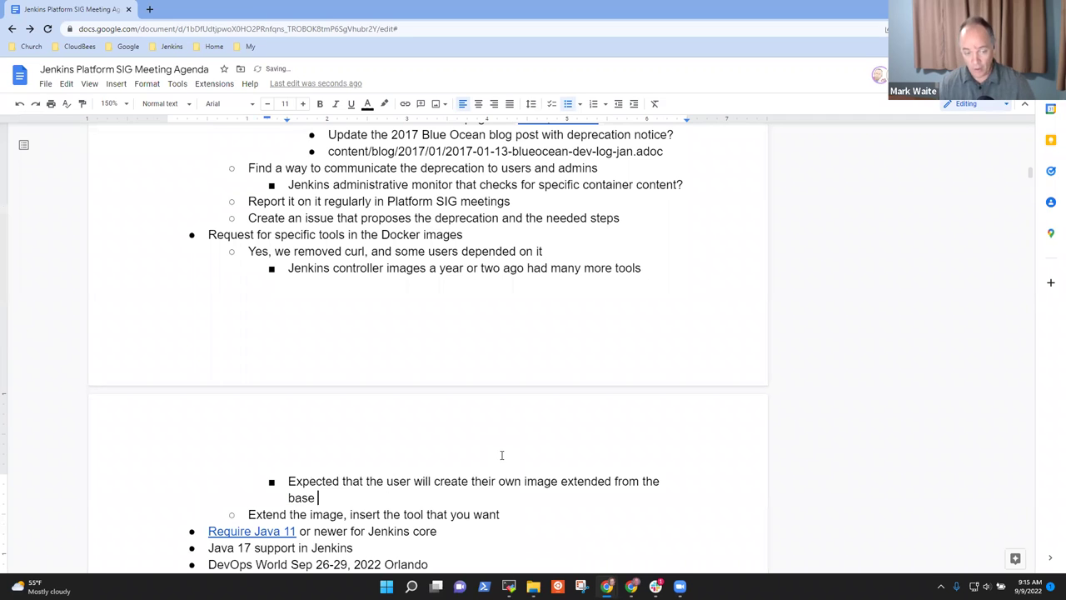
text(images)
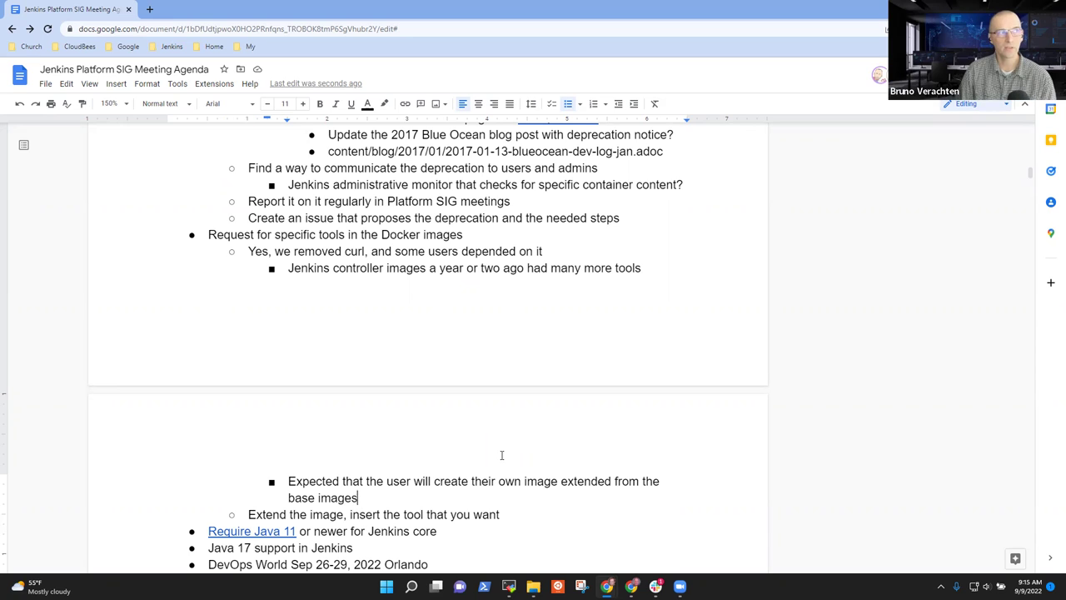
Add the sub-note 'Tutorial on extending Jenkins Docker agent images with tools' below the base images note
key(Return)
text(W)
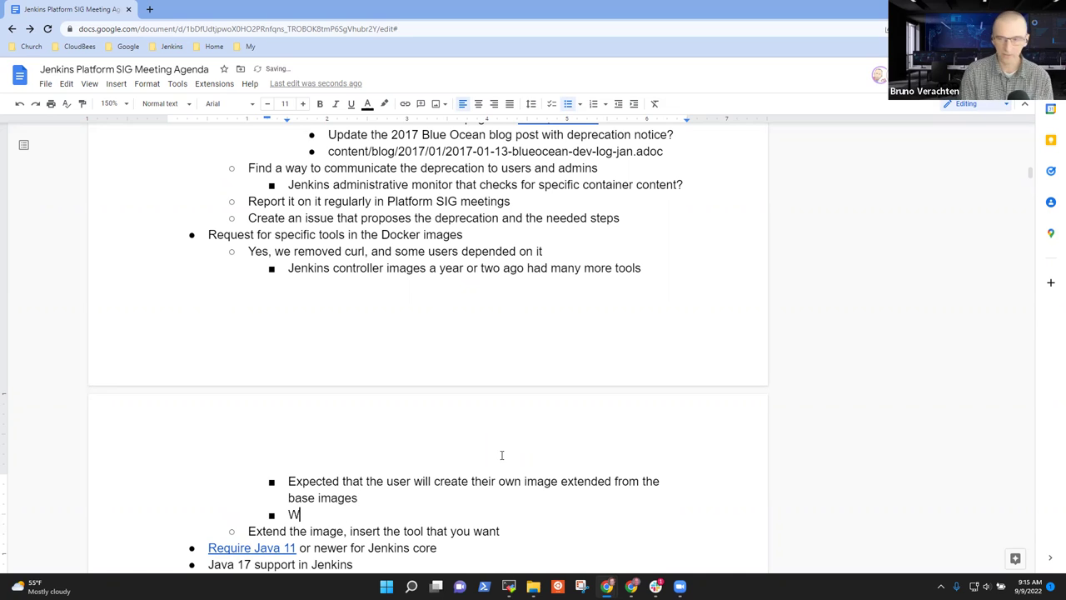
key(BackSpace)
key(BackSpace)
key(BackSpace)
key(Down)
key(Down)
key(Down)
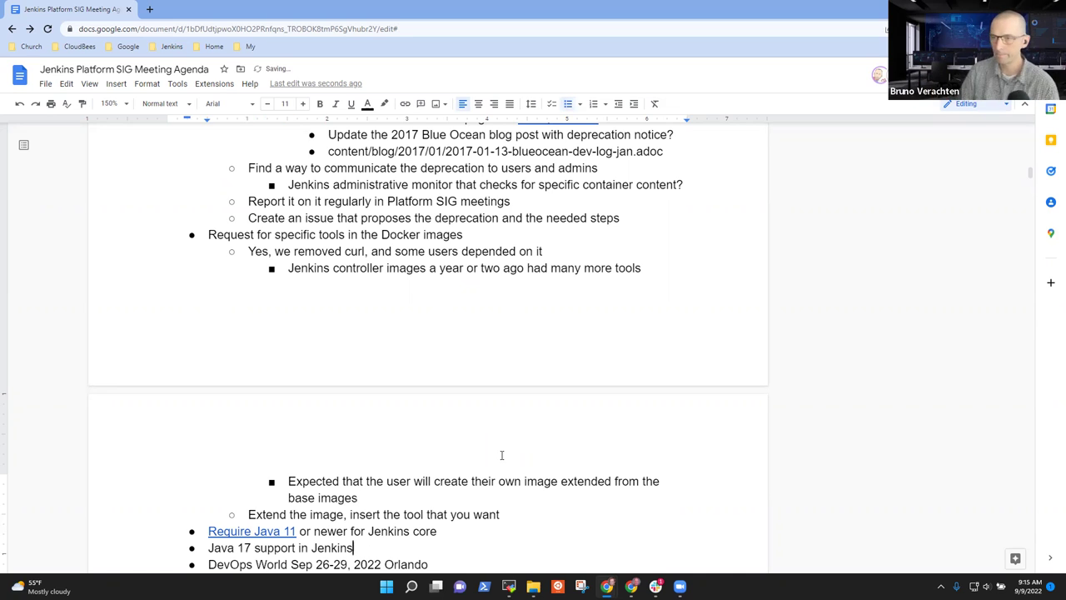
key(Up)
key(Up)
key(Up)
scroll(469, 392, down, 3)
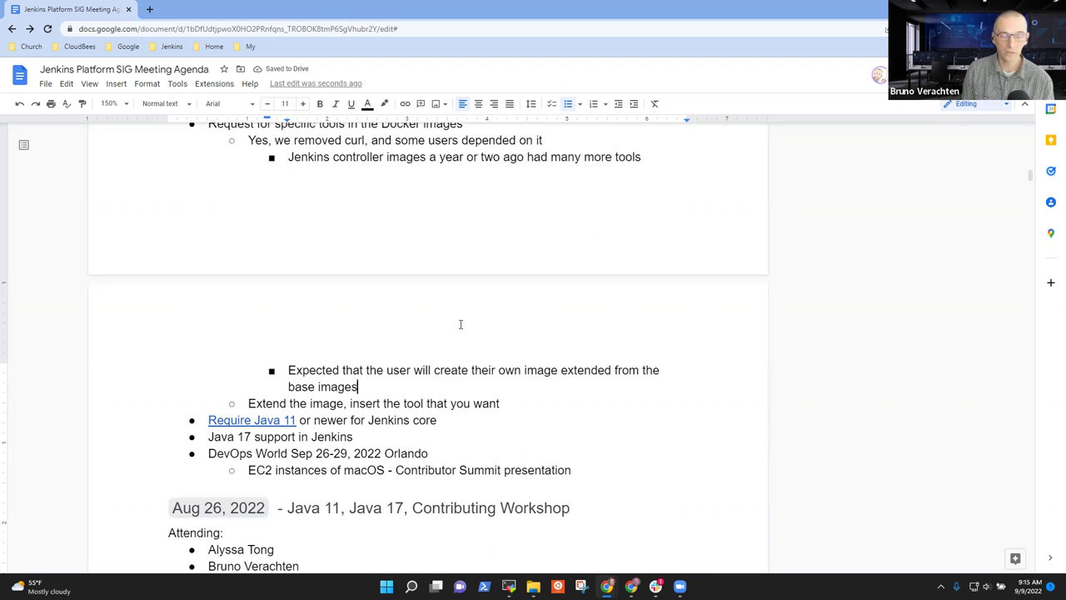
key(Return)
text(Cou)
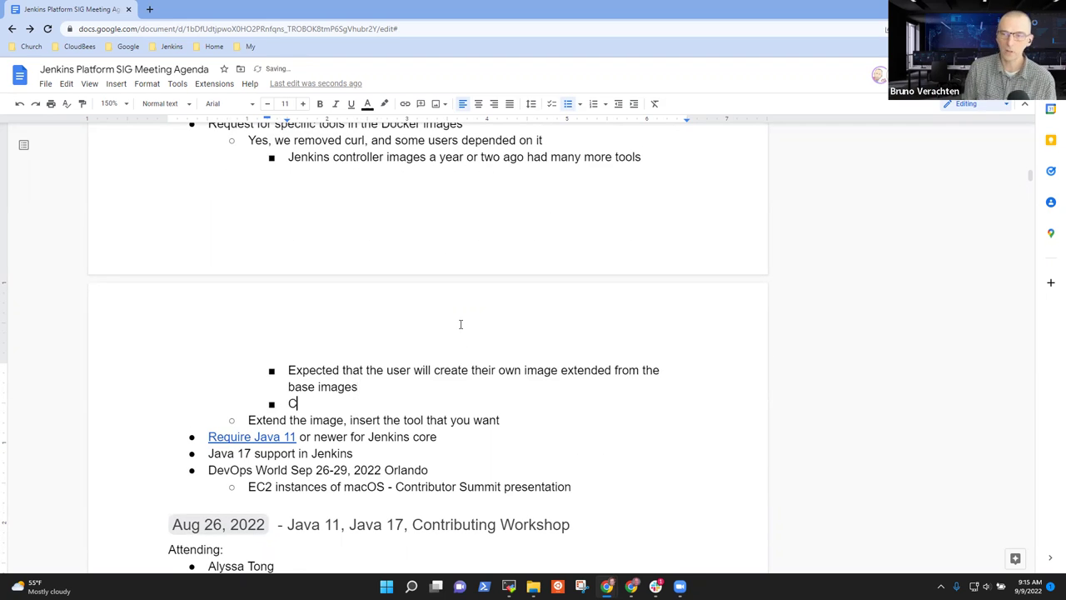
key(BackSpace)
key(BackSpace)
key(BackSpace)
text(Tu)
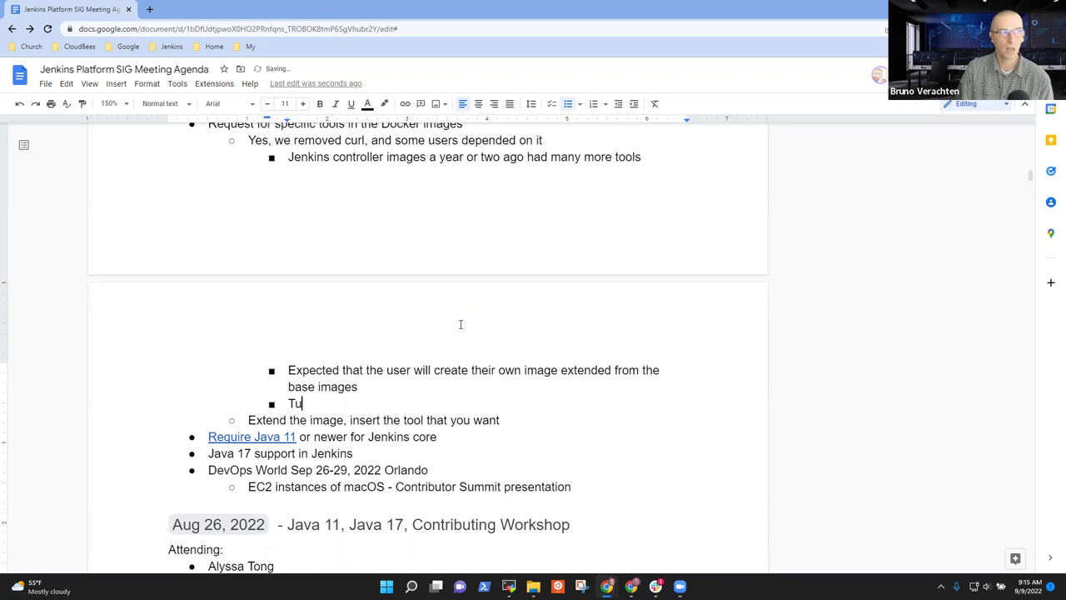
text(torial on )
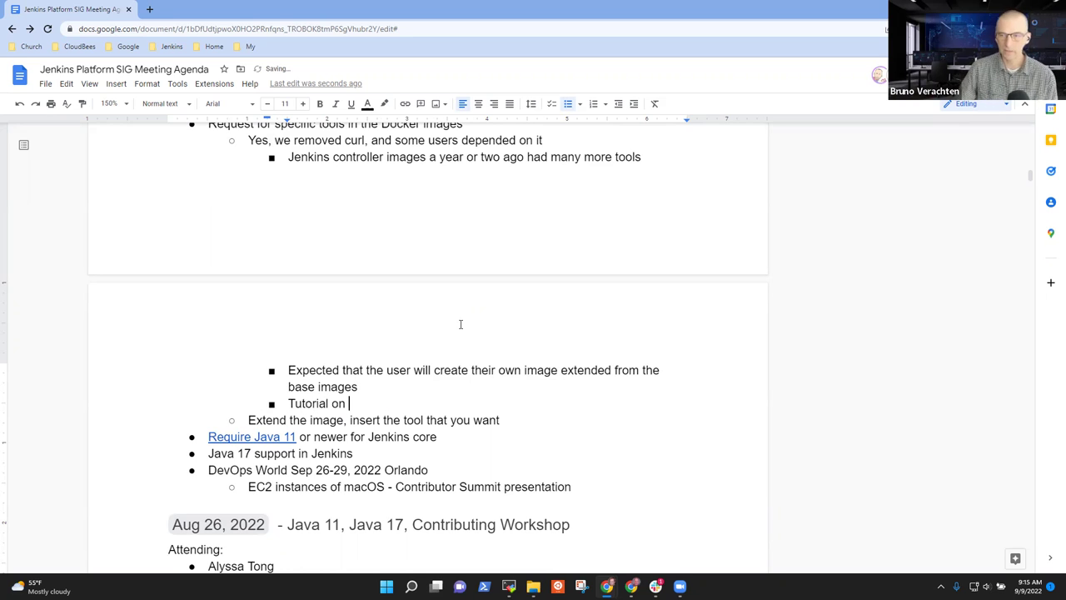
text(extending Jenkins Docker )
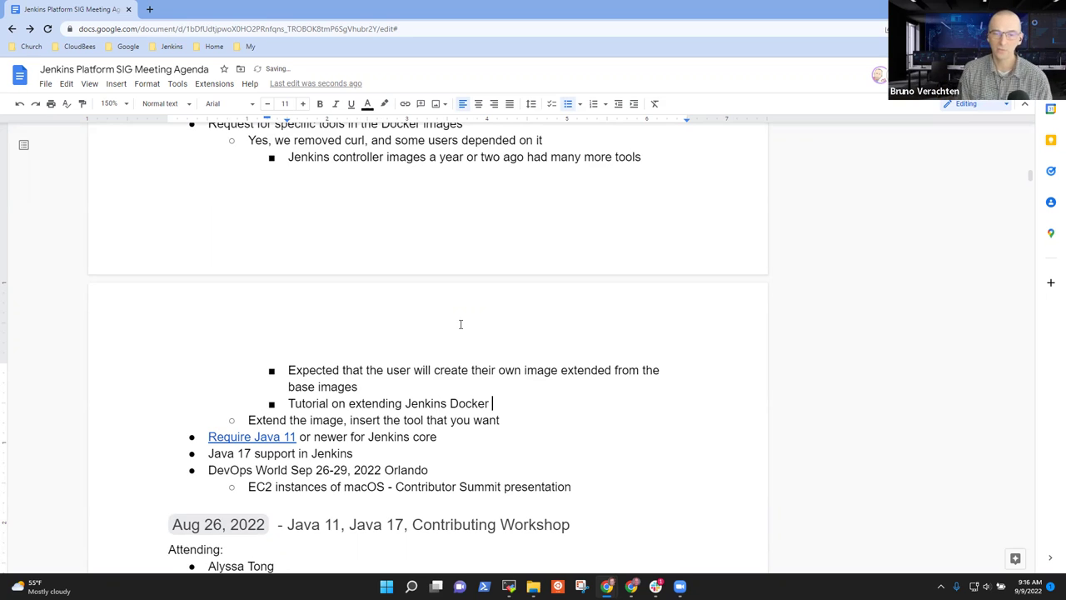
text(agent imaag)
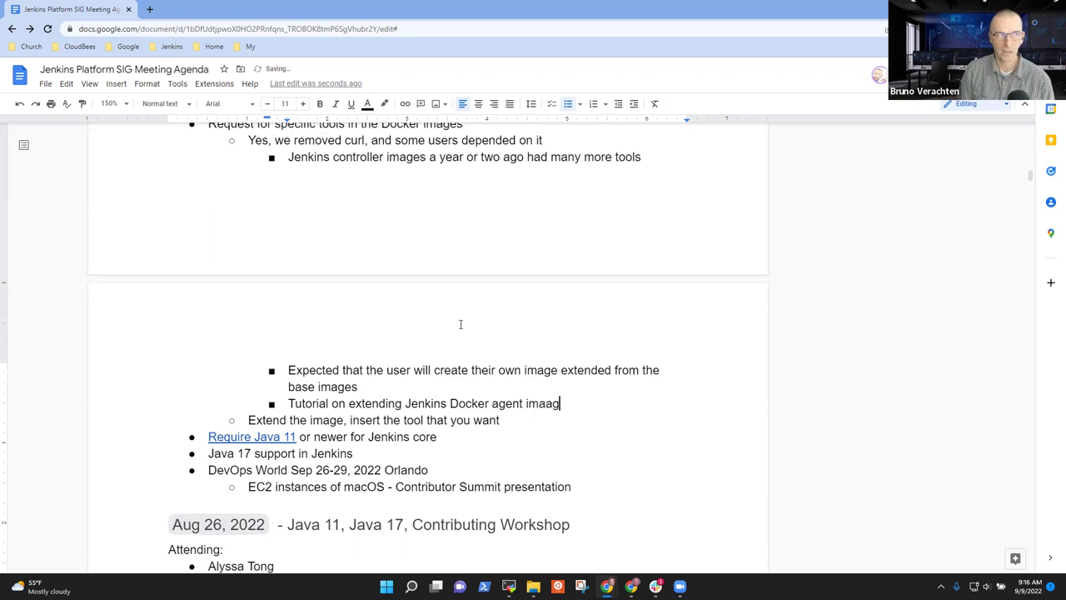
key(BackSpace)
key(BackSpace)
text(ges with tools)
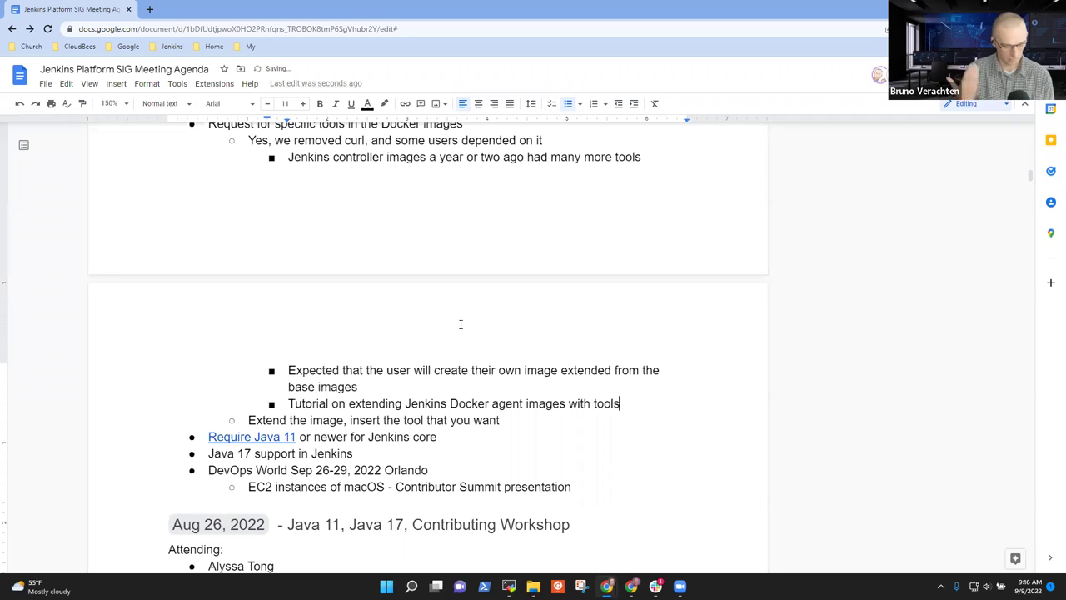
Nest 'Jenkins infrastructure team uses the extension technique' one level deeper under the tutorial line
key(Return)
key(Tab)
text(Jenkins i)
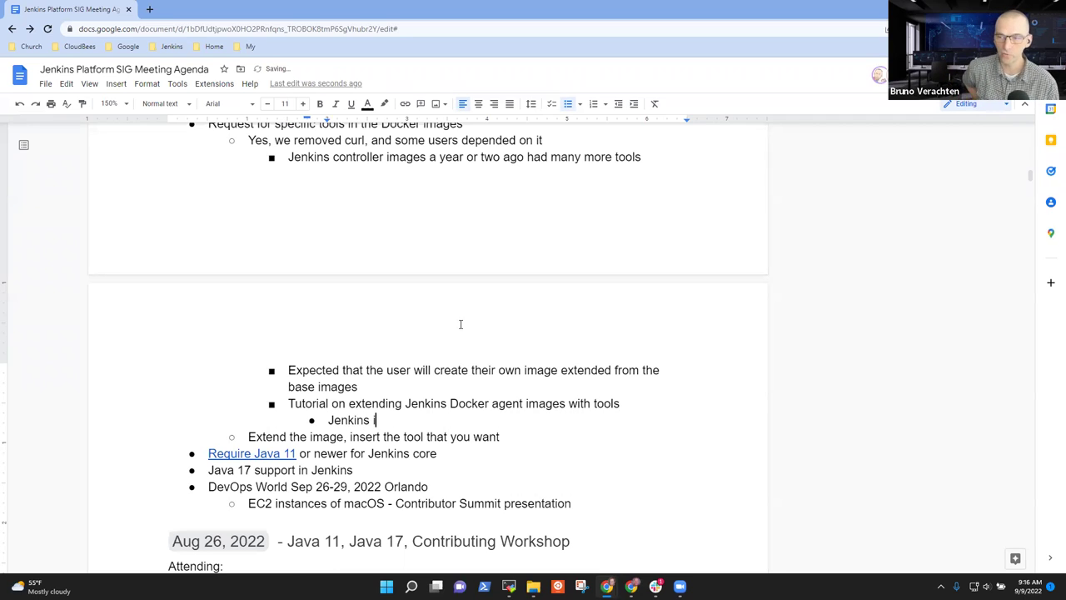
text(nfrastructure )
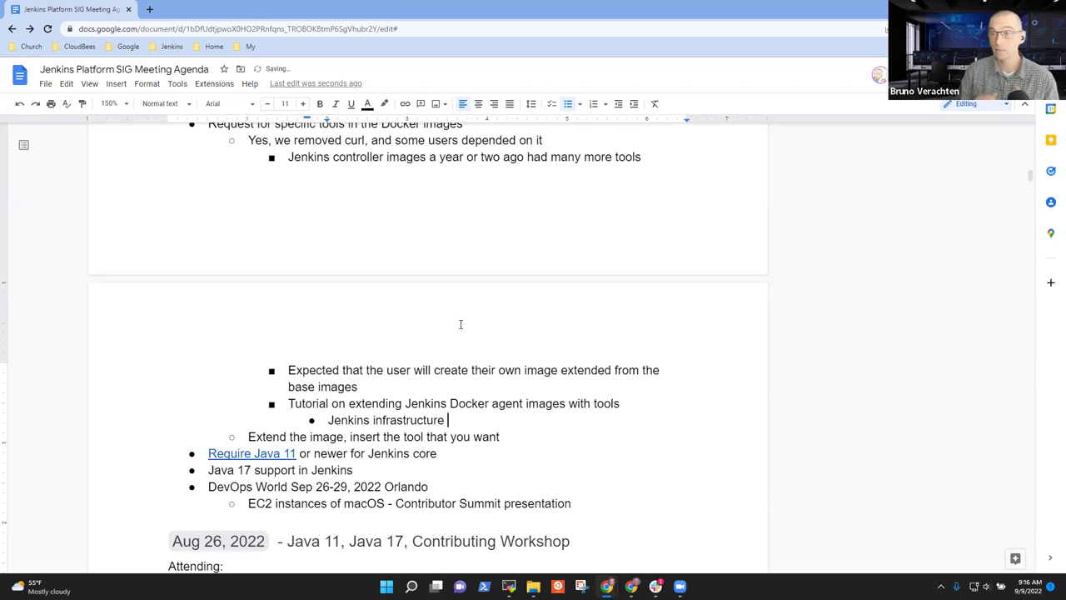
text(team)
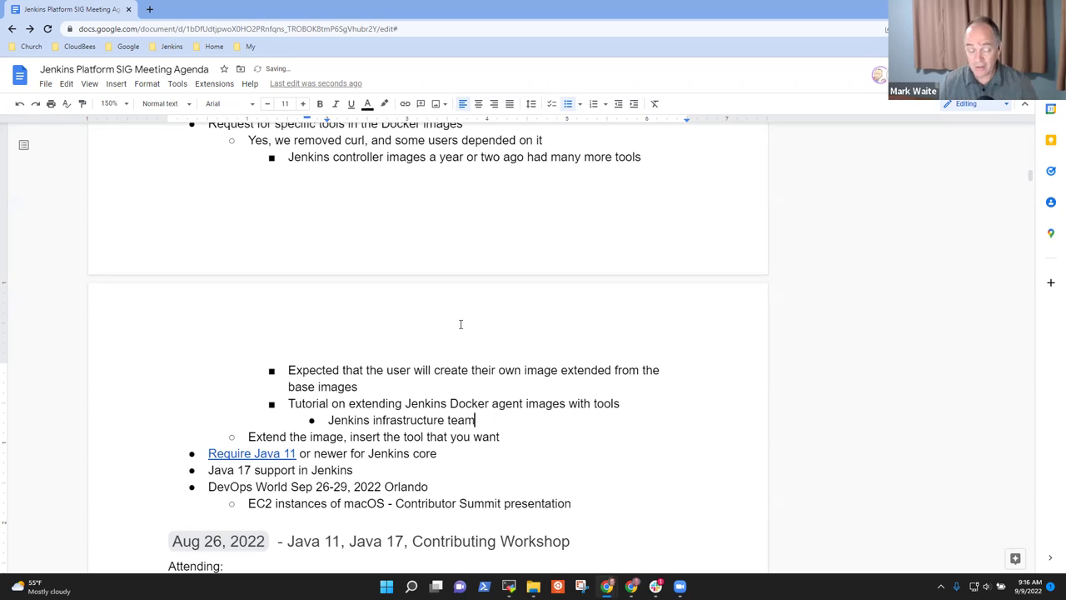
key(ctrl+shift+Left)
key(ctrl+shift+Left)
key(ctrl+shift+Left)
key(Right)
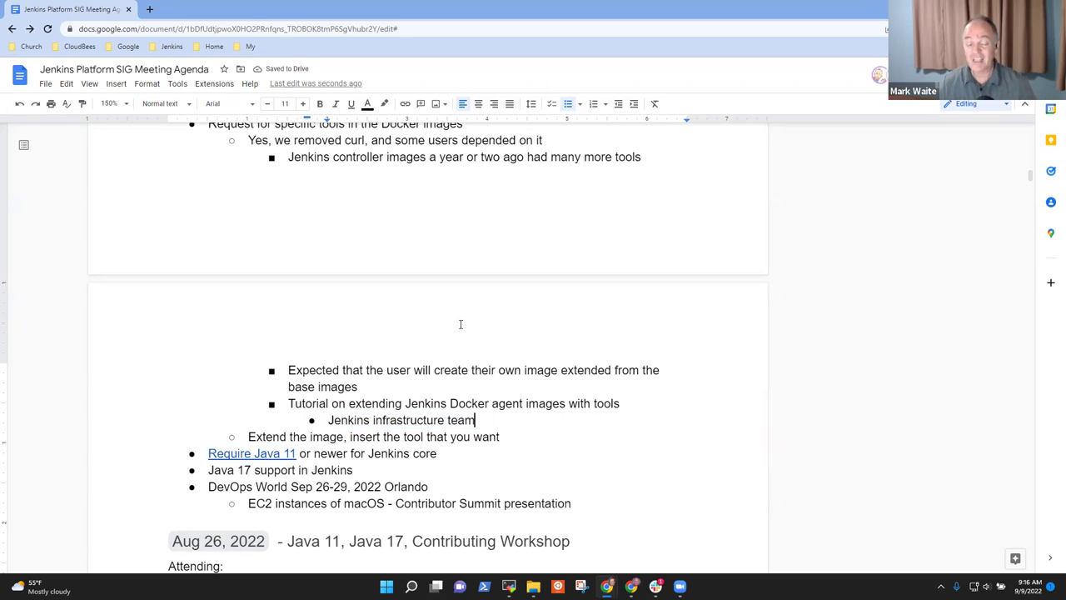
text(uses)
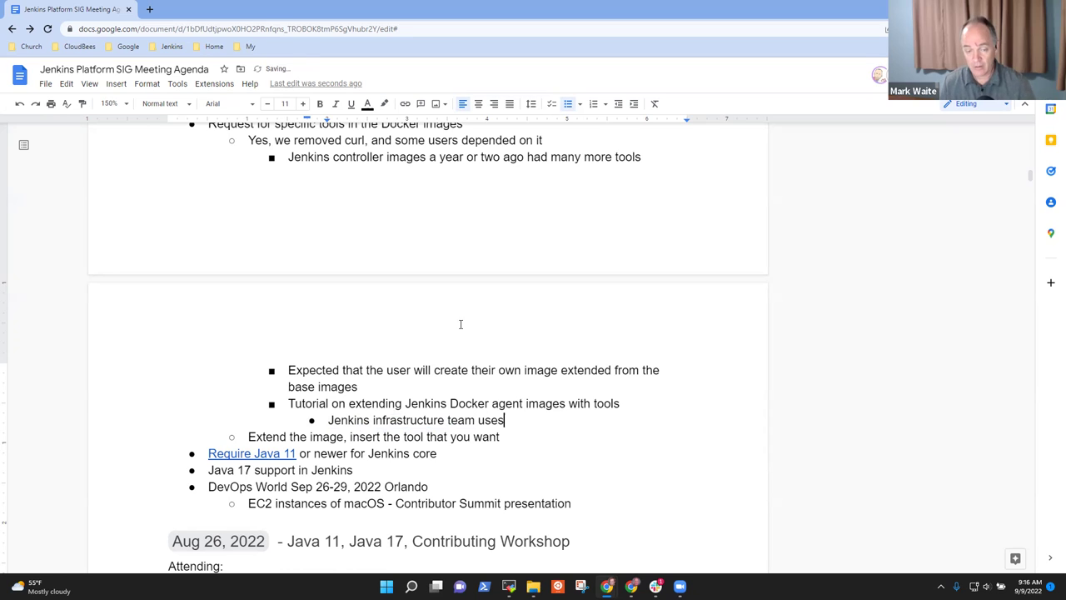
text( the e)
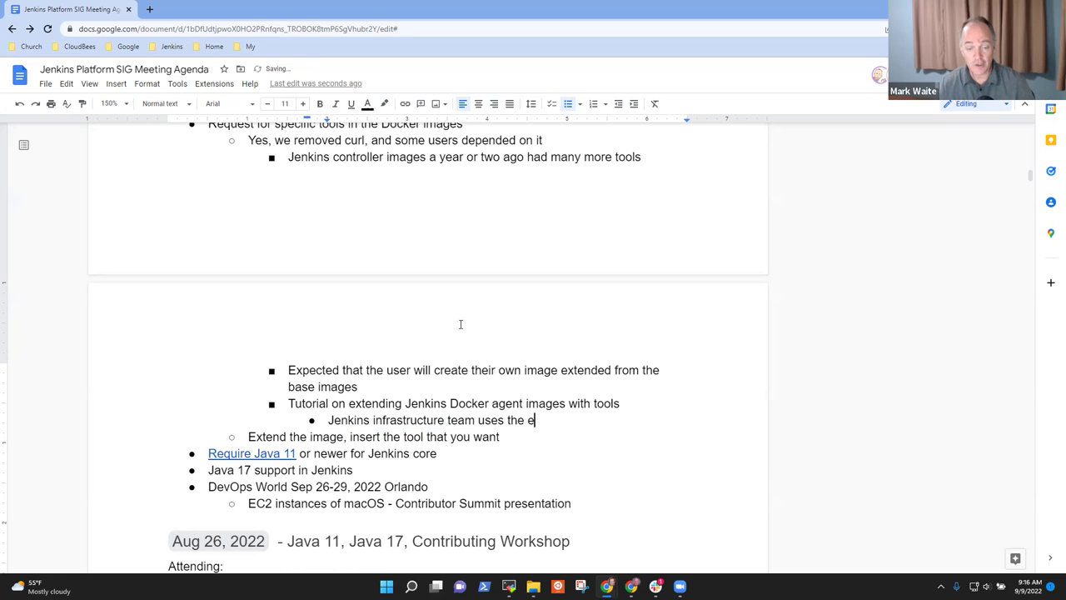
text(xtension )
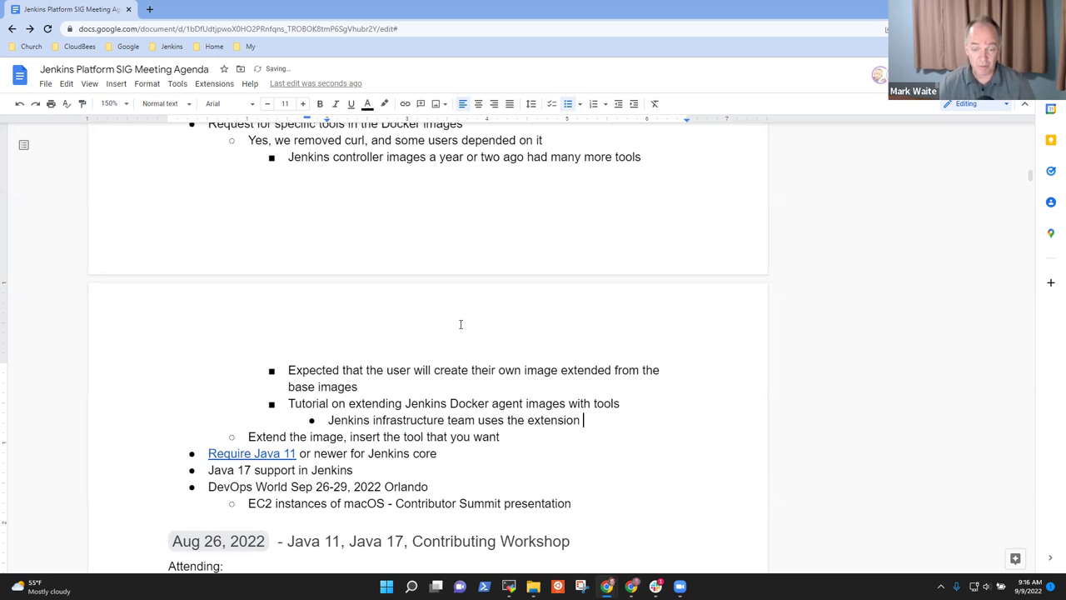
text(technique)
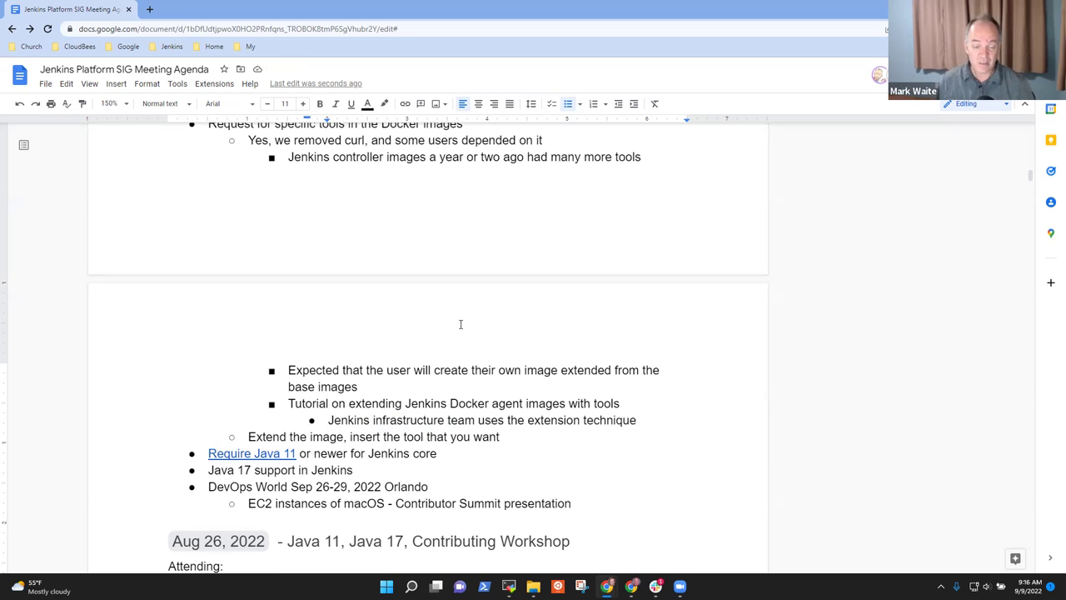
key(Down)
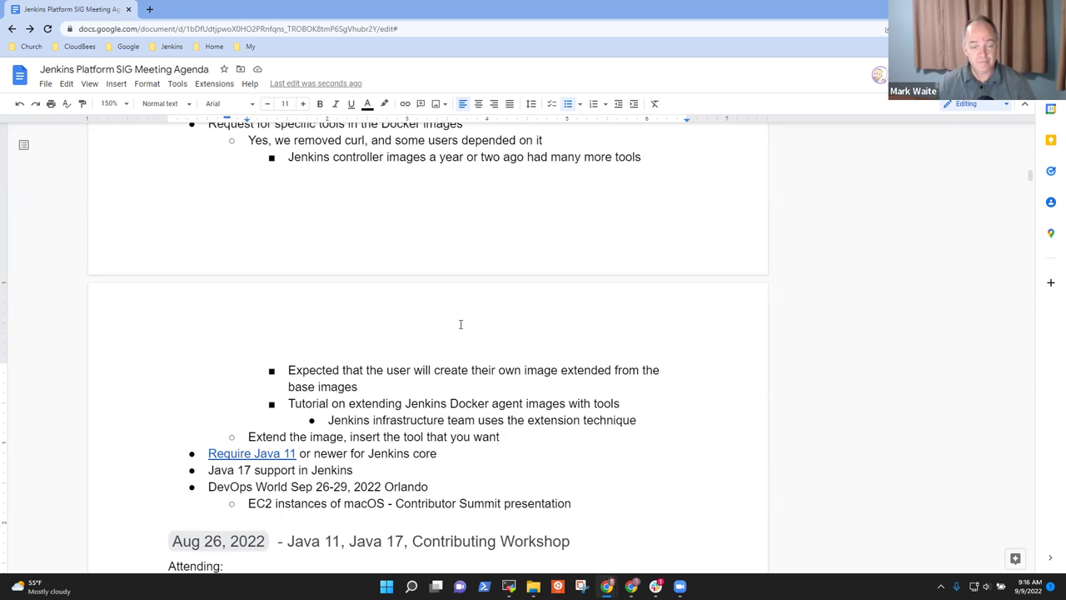
key(Up)
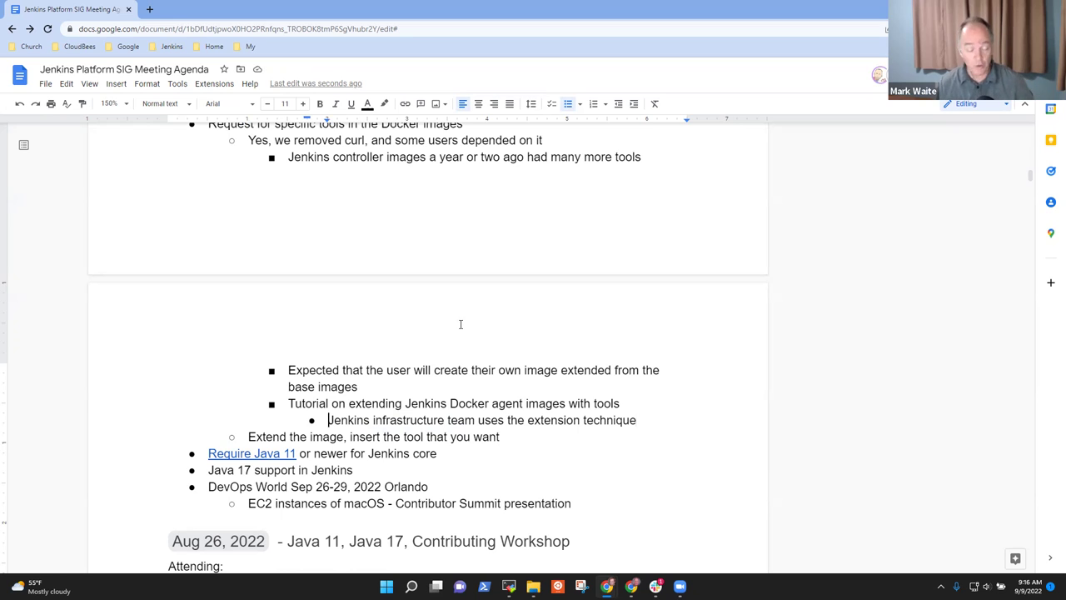
key(shift+End)
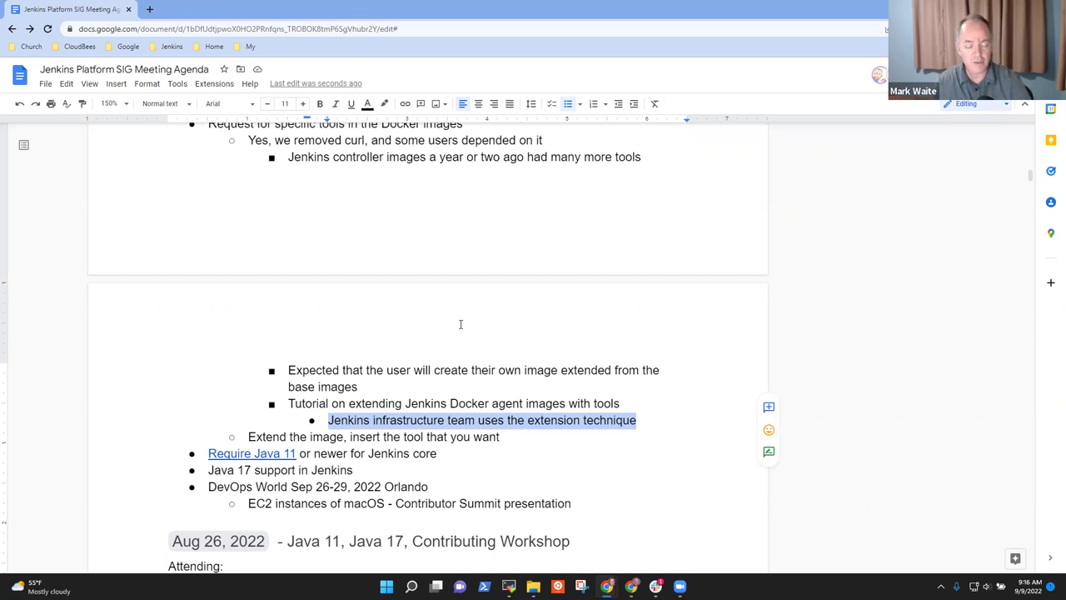
Below the technique note, add 'Good question for' two infra team members 'at Ask Me Anything'
key(End)
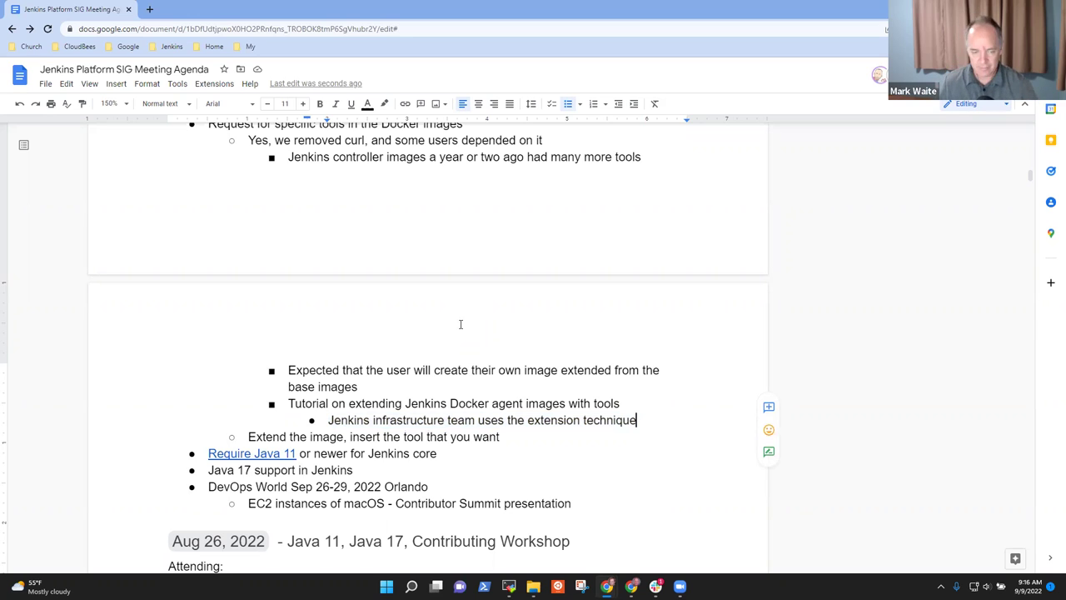
key(Return)
text(Good question)
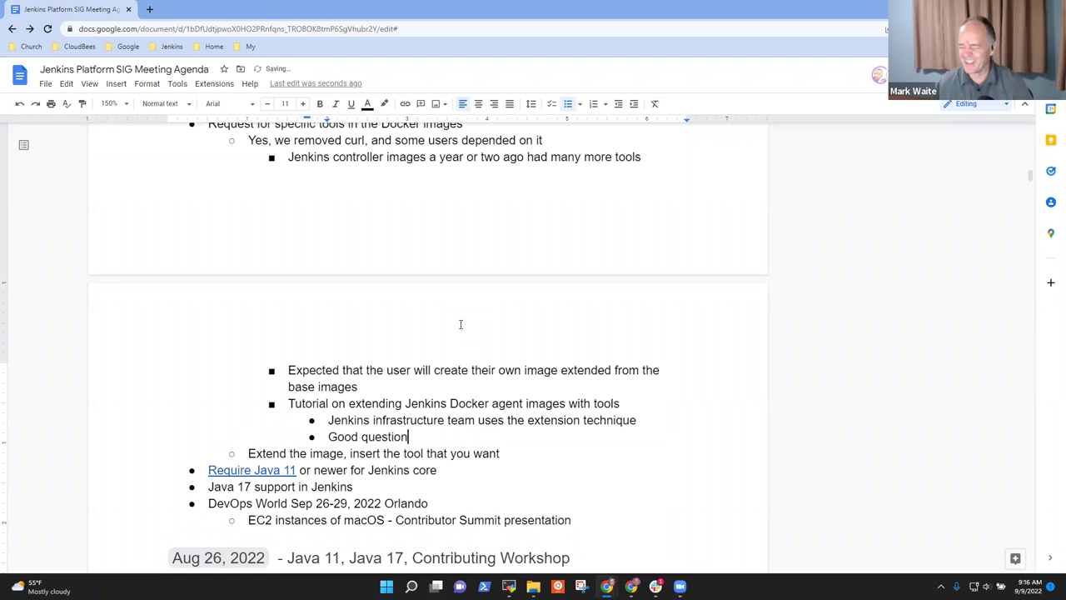
text( fo)
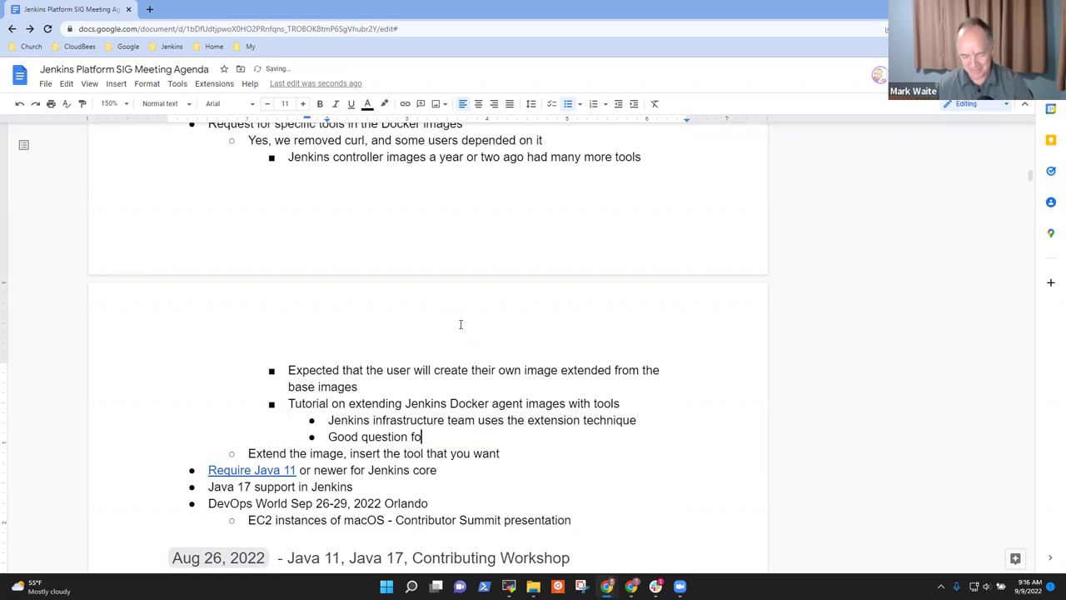
text(r Damien an)
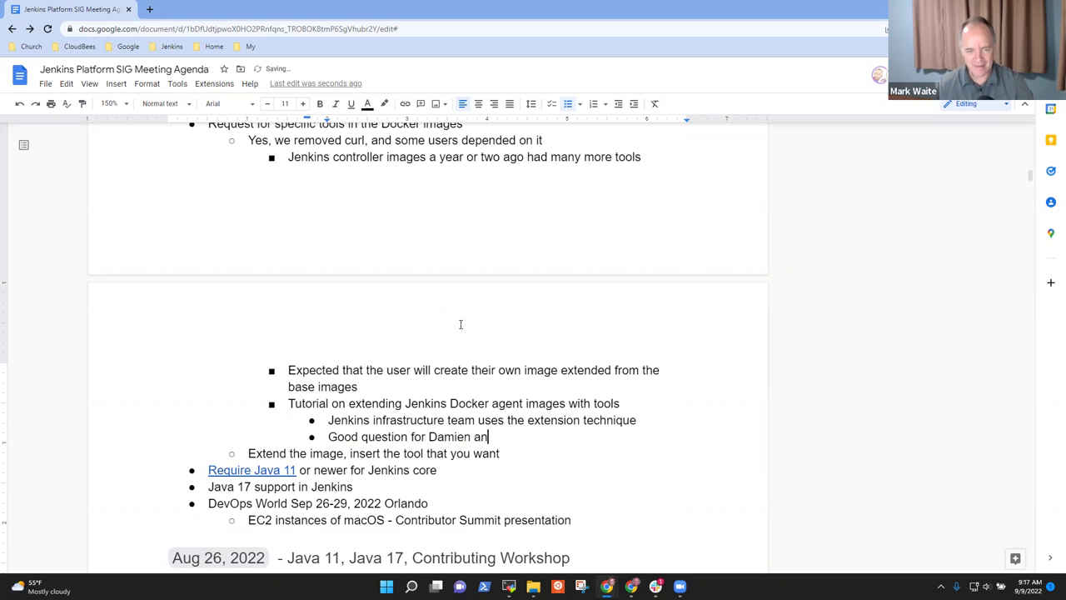
text(d Herve at )
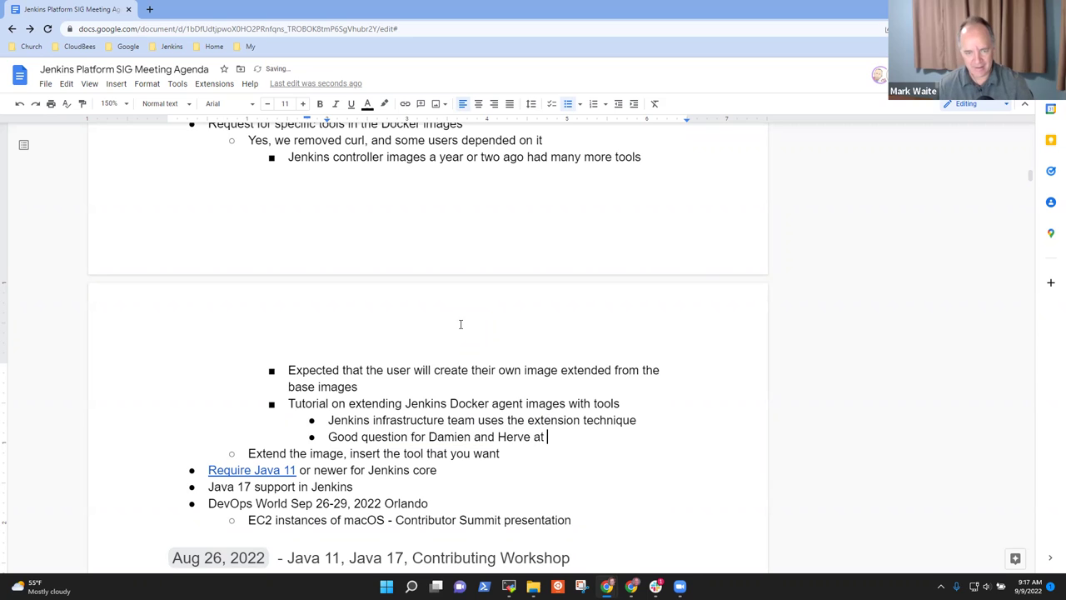
text(Ask )
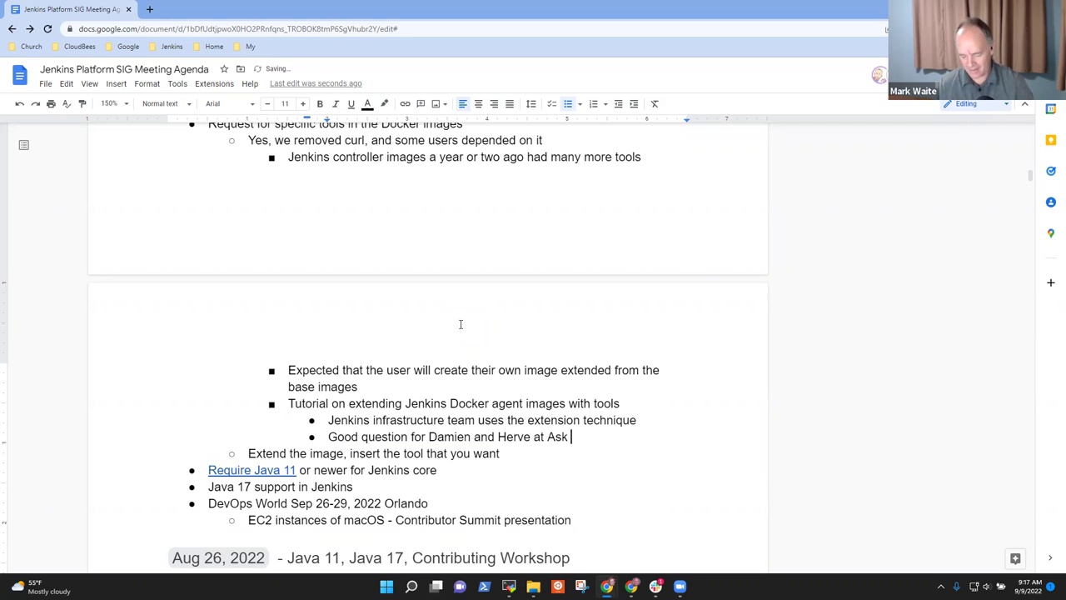
text(Me ANy)
key(BackSpace)
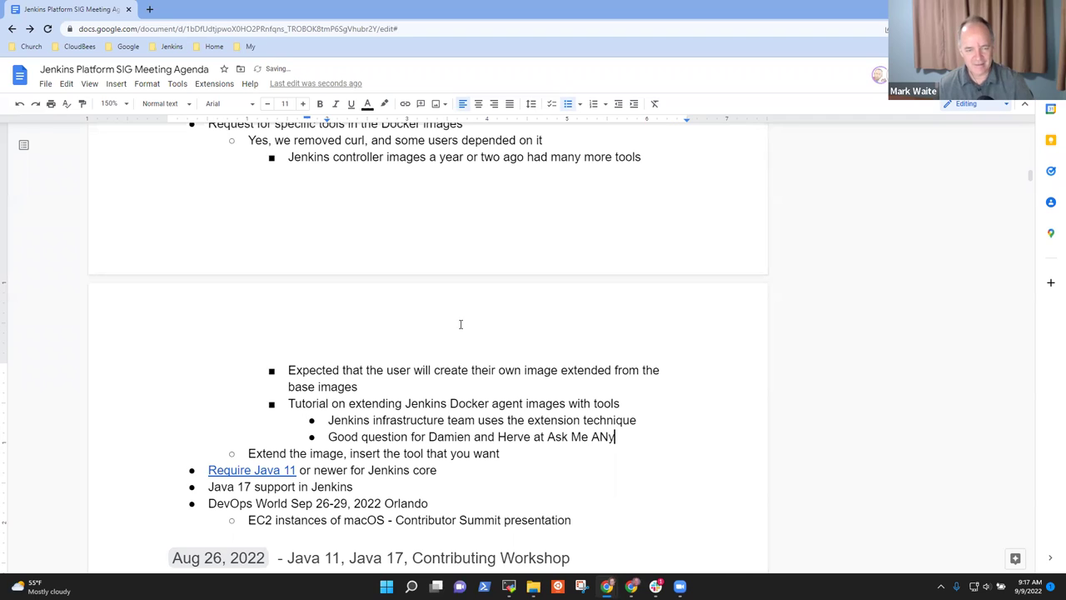
key(BackSpace)
text(nythign)
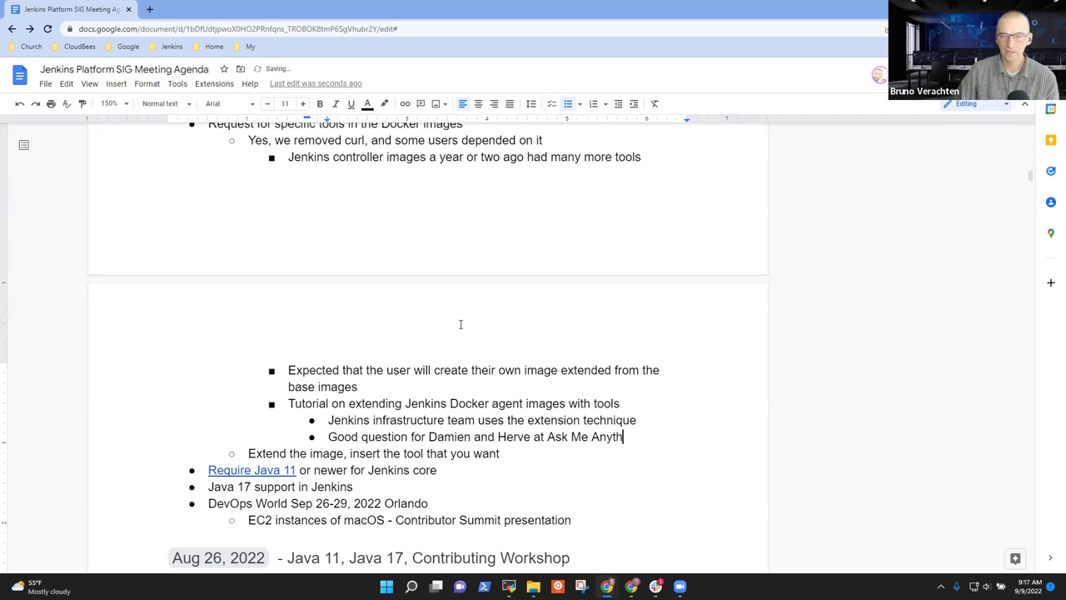
key(BackSpace)
key(BackSpace)
text(ng)
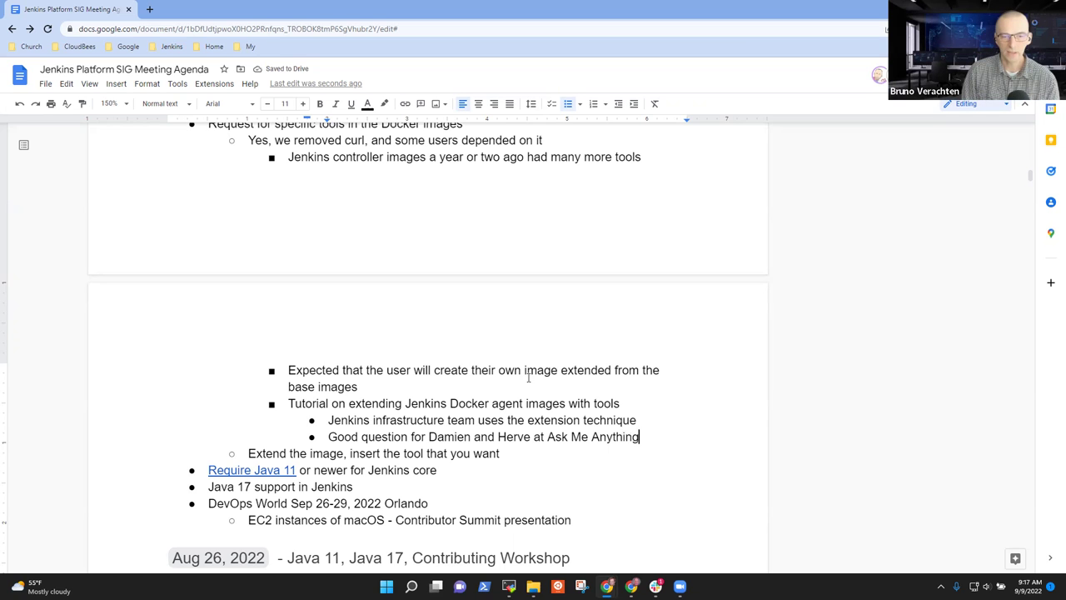
Under Require Java 11, add the sub-bullet '2.361.1 has released, is available'
scroll(454, 317, down, 2)
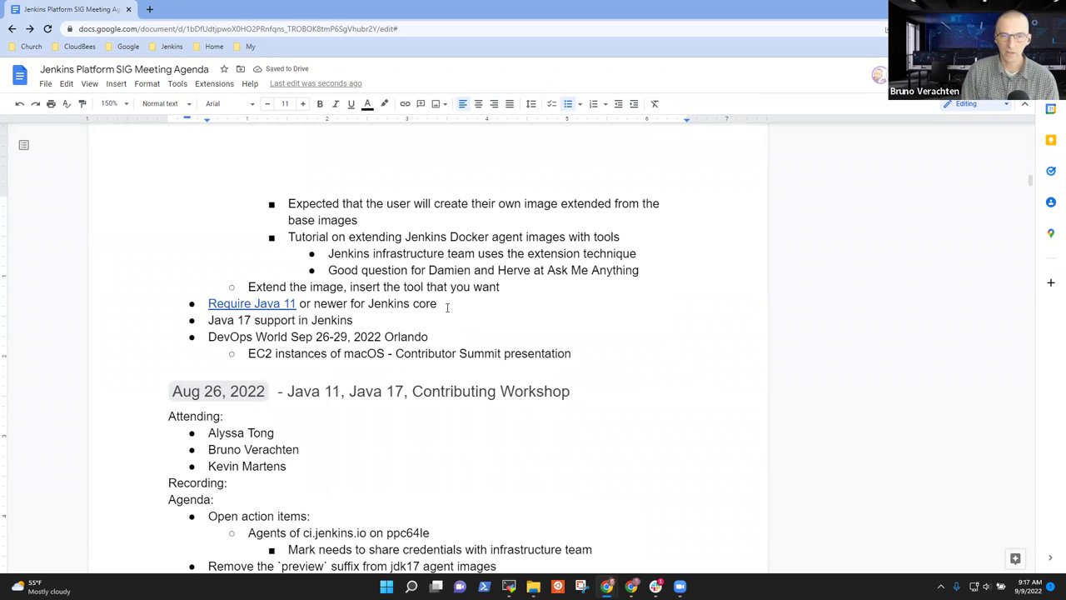
click(448, 308)
key(Return)
key(Tab)
text(2.361.1)
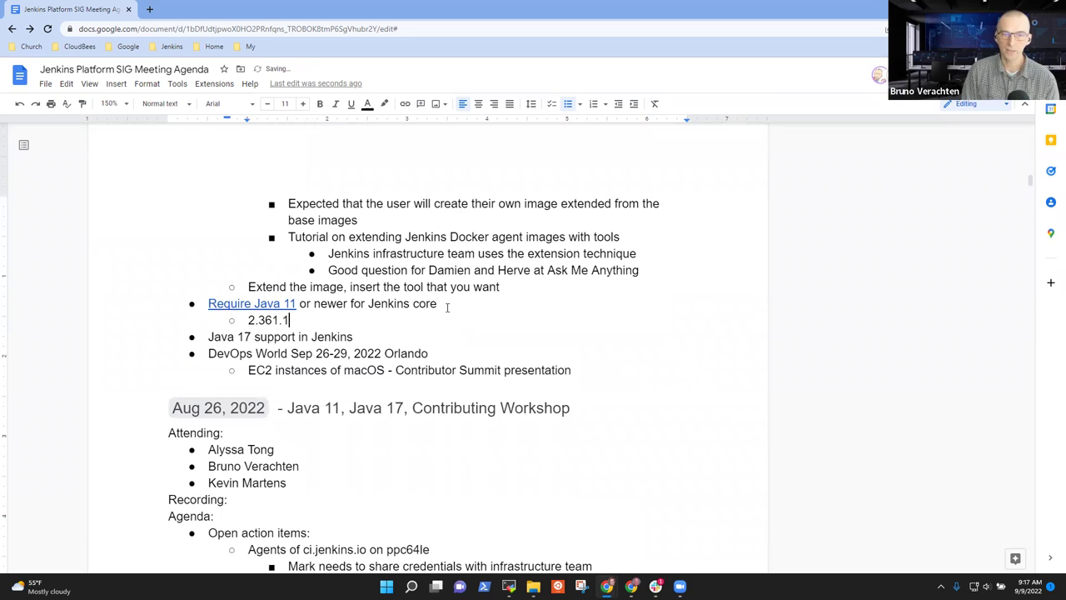
text( has )
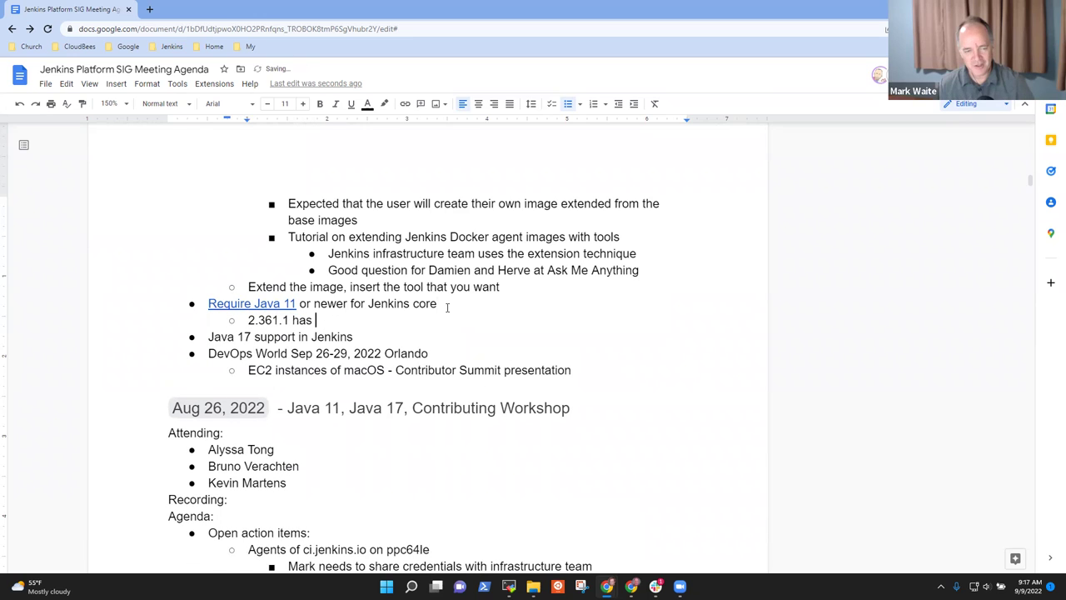
text(relased)
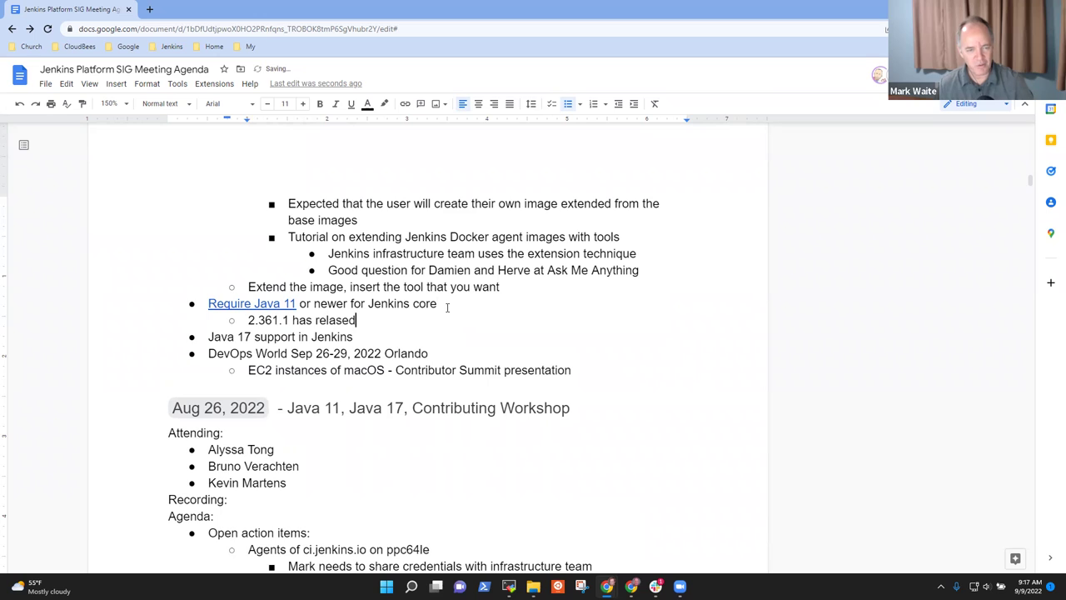
key(BackSpace)
key(BackSpace)
key(BackSpace)
key(BackSpace)
text(eased, is available)
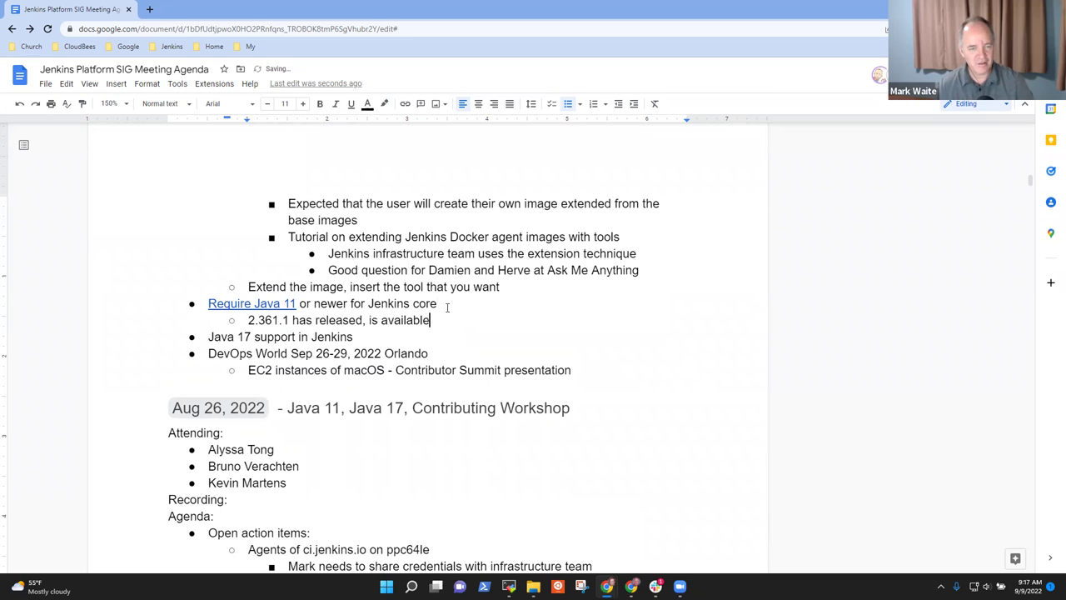
text(,)
key(BackSpace)
key(BackSpace)
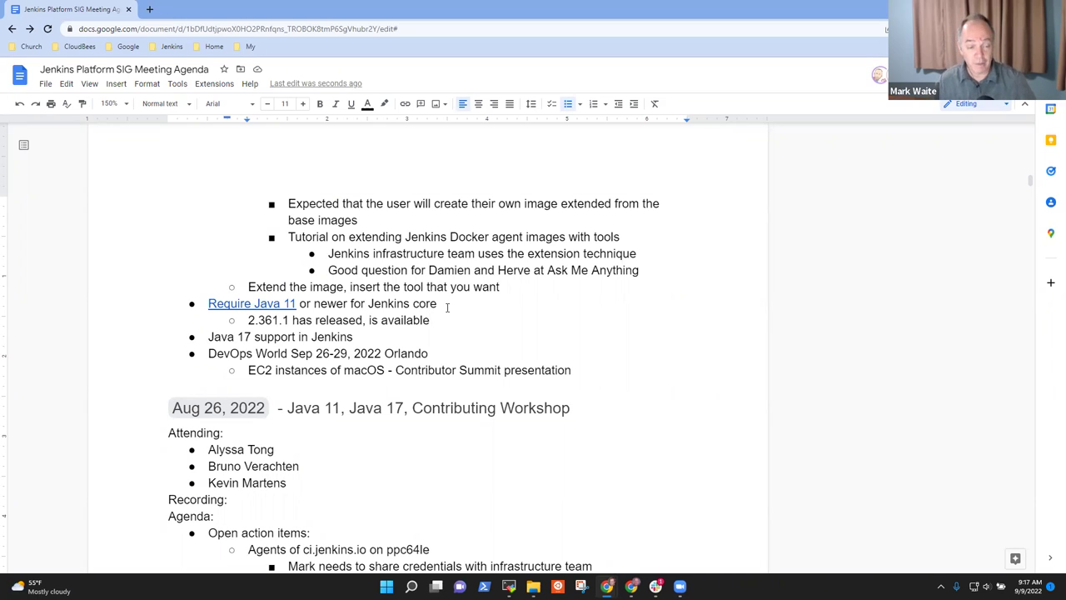
Add the next sub-bullet 'Many resources available to help users as they upgrade'
key(Return)
text(a)
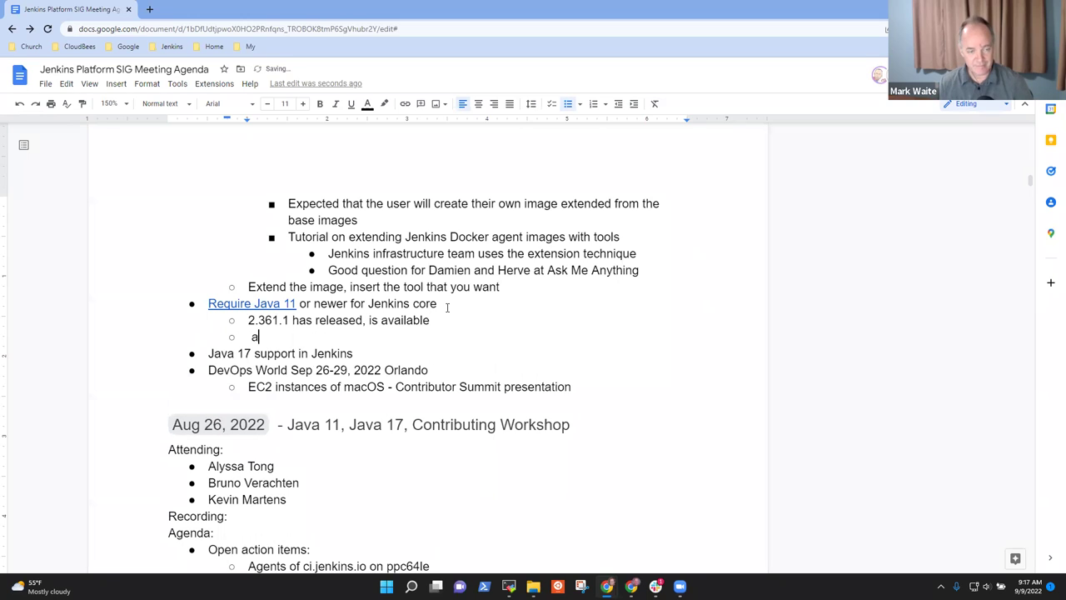
key(BackSpace)
key(BackSpace)
key(BackSpace)
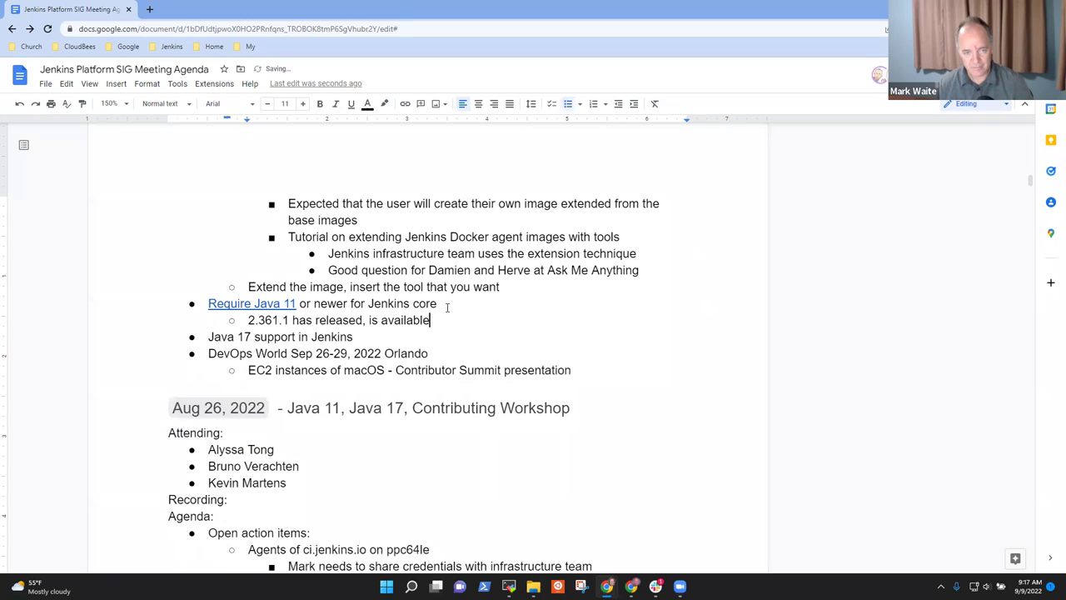
key(Return)
text(Many resour)
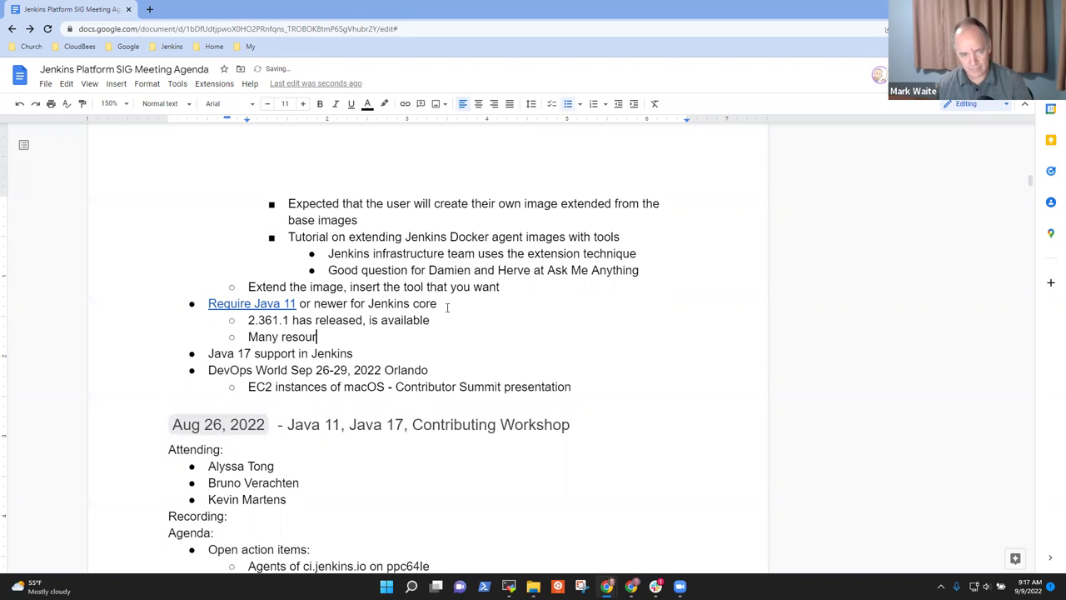
text(ces availabl)
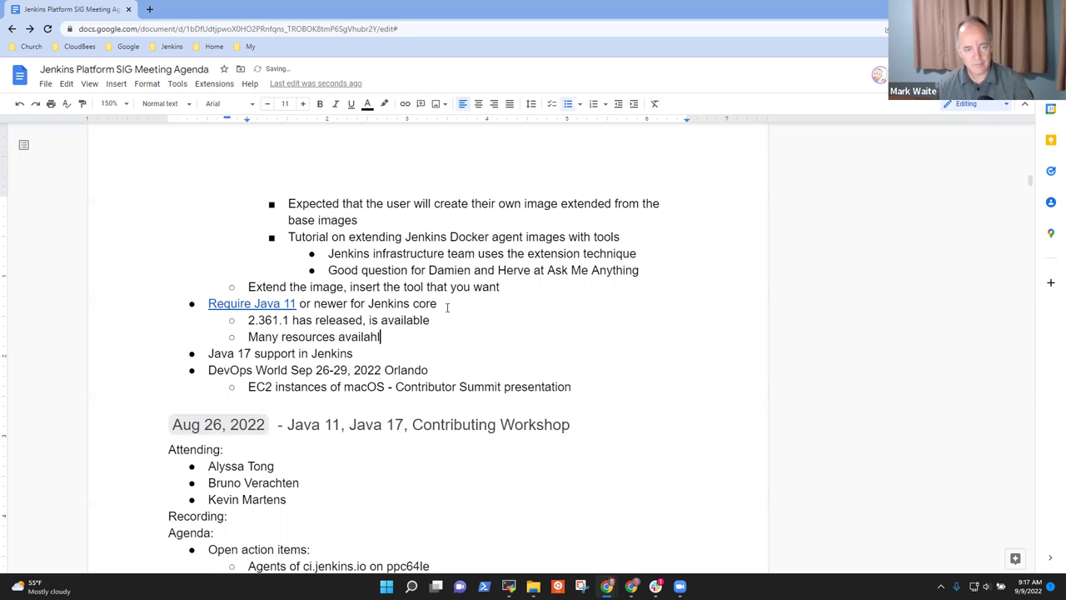
key(BackSpace)
text(le to h)
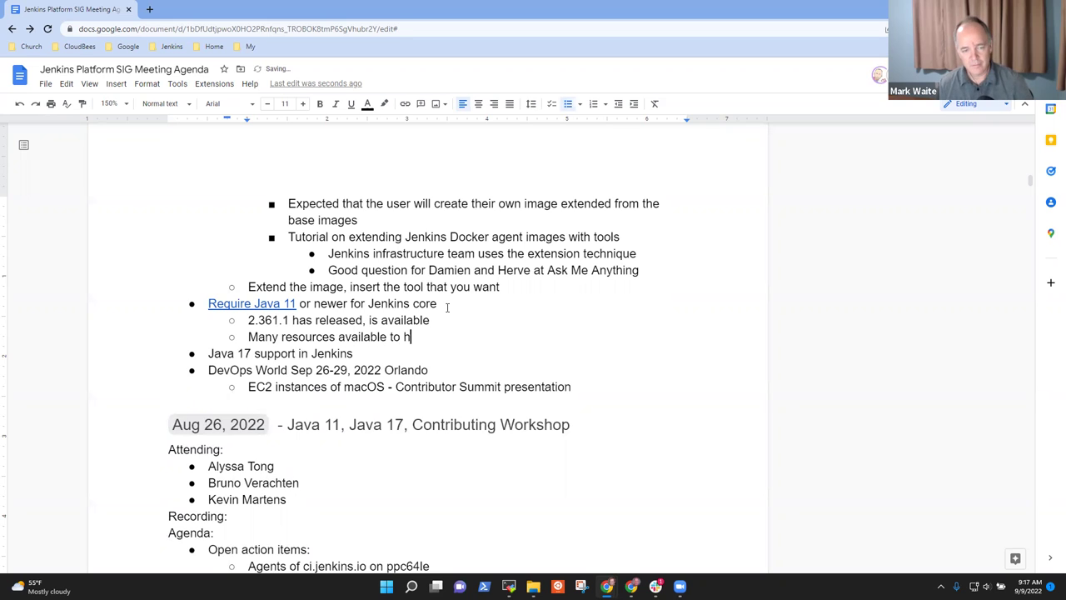
text(elp users as they upgrade)
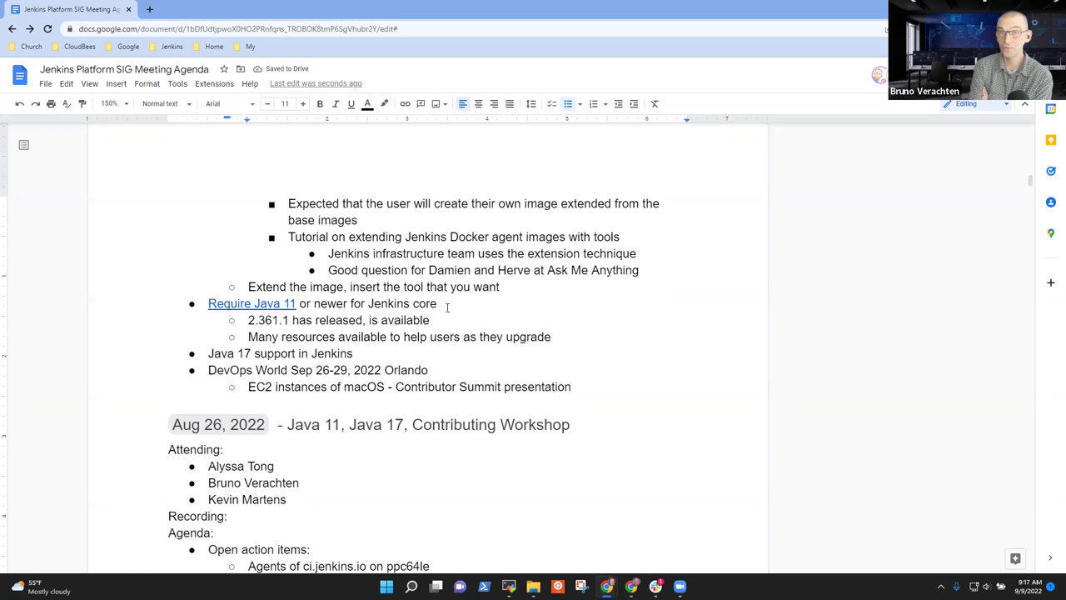
Under Java 17 support in Jenkins, add the sub-bullet 'Ongoing, a few recent reports, working quite'
key(Down)
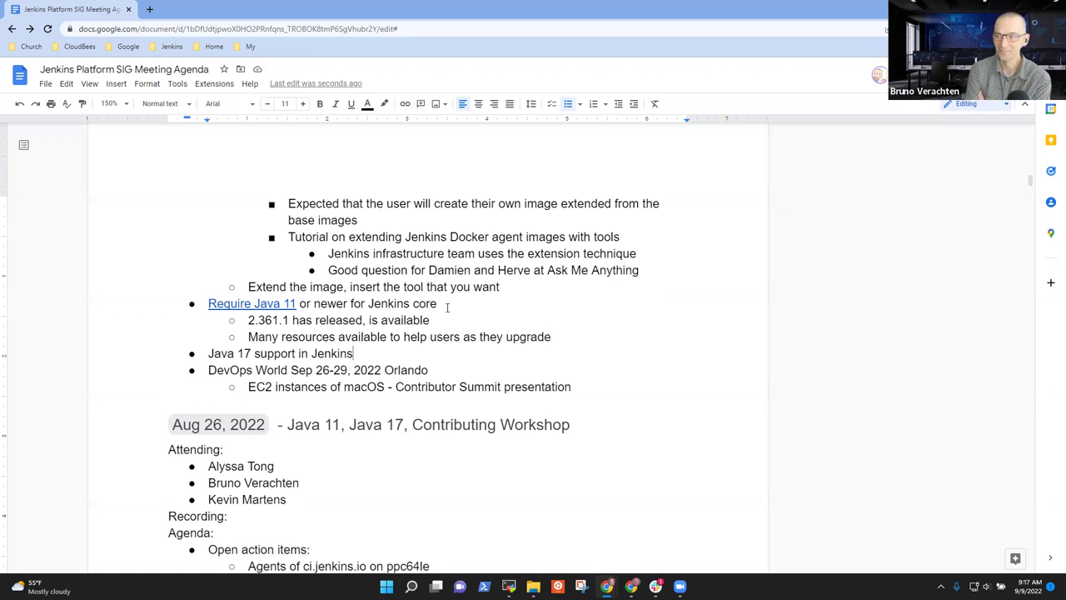
key(Return)
key(Tab)
text(Ongoing,)
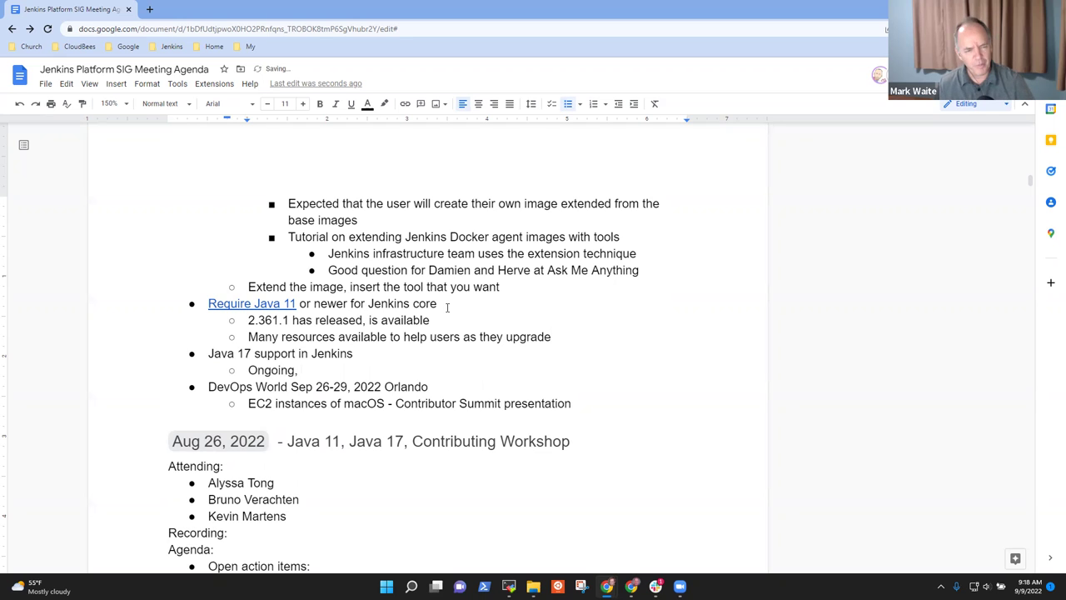
text( a )
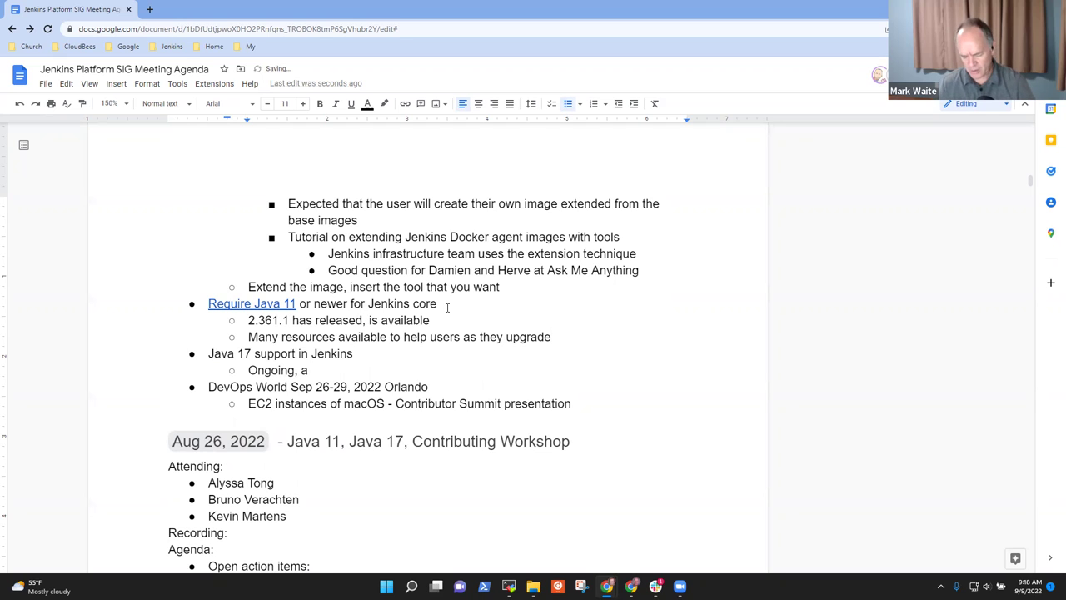
text(few recent )
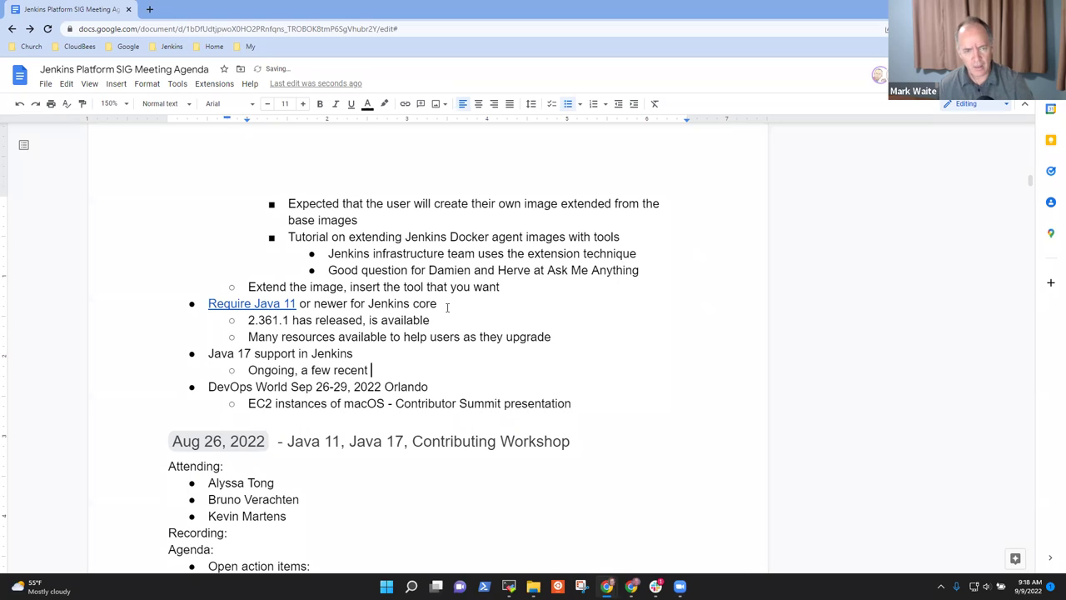
text(reports)
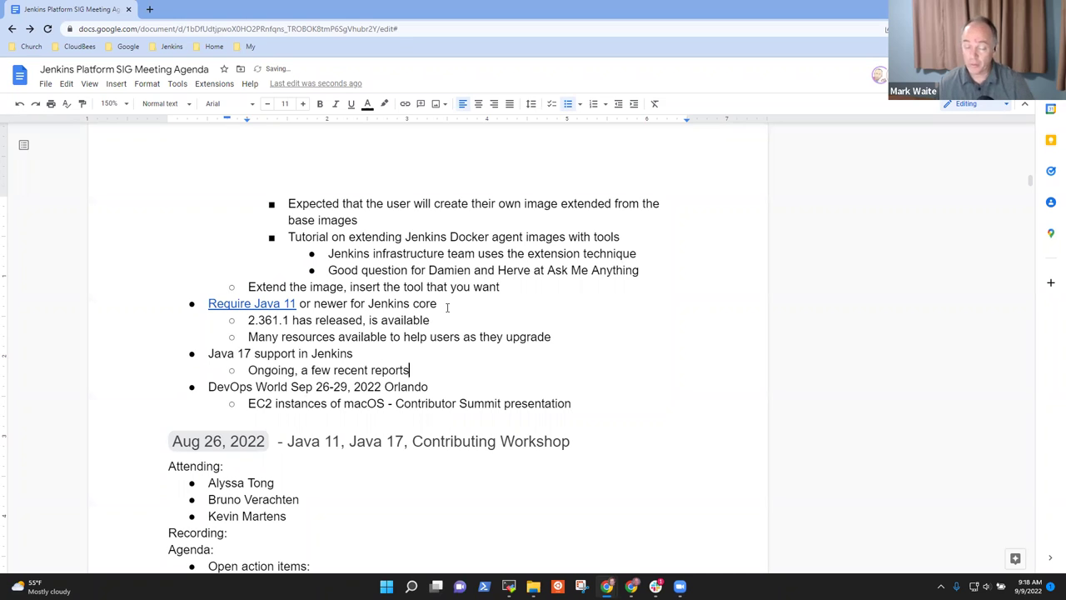
text(, wo)
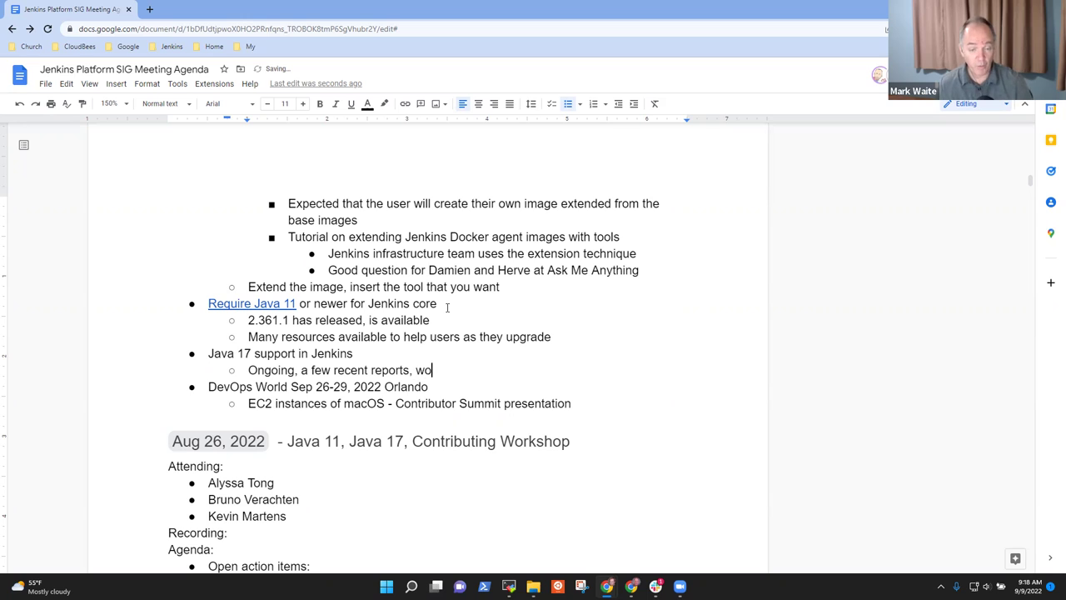
text(rking quite)
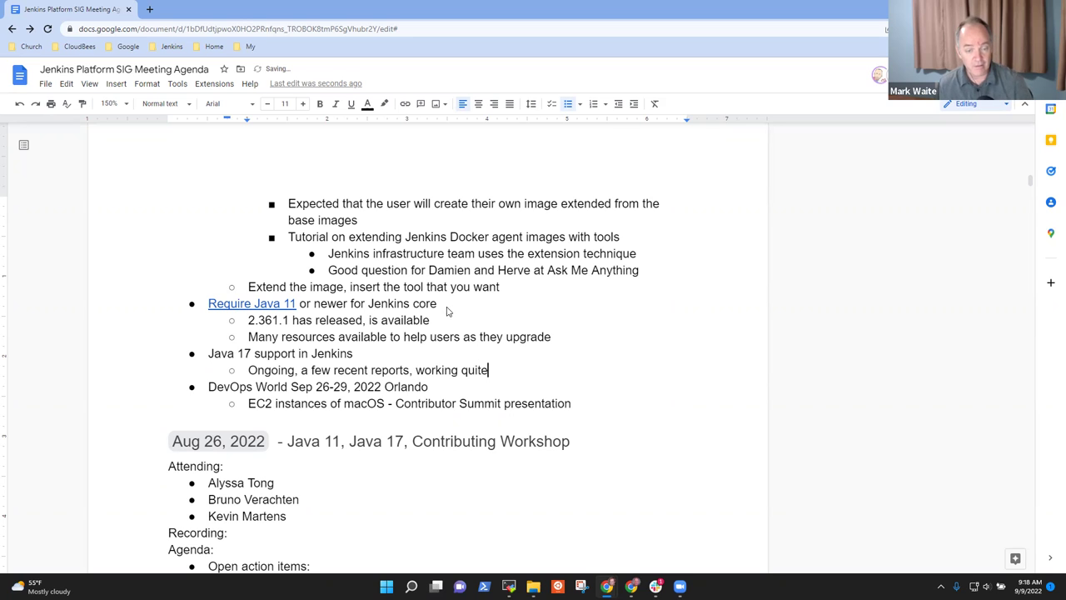
Add the sub-bullet 'Jenkins infra planning to put one or more of the infra machines on JDK 17'
key(Return)
text(Jenkins infmra)
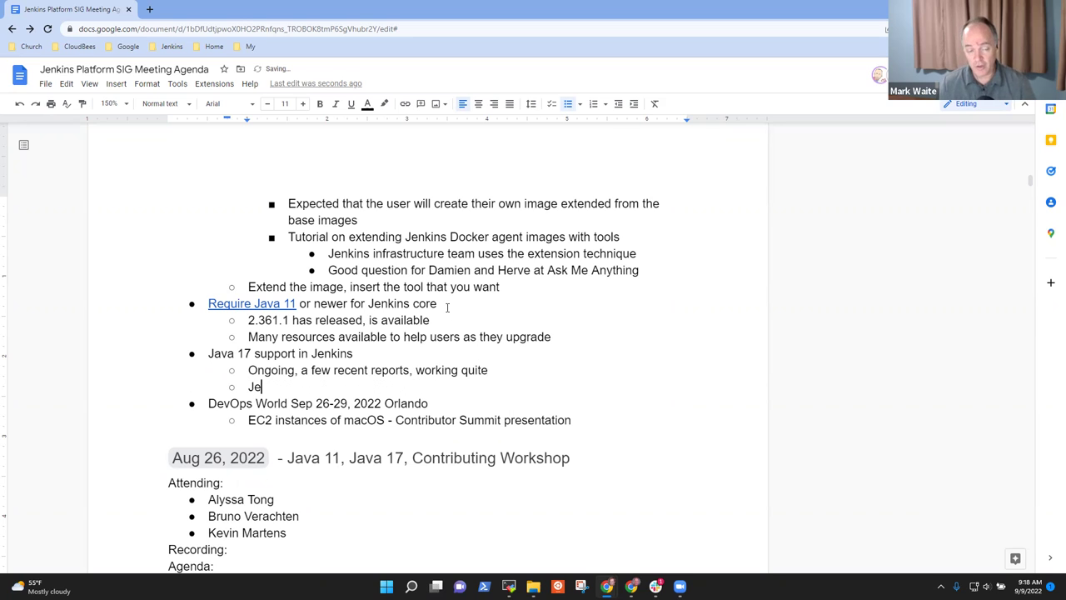
key(BackSpace)
key(BackSpace)
key(BackSpace)
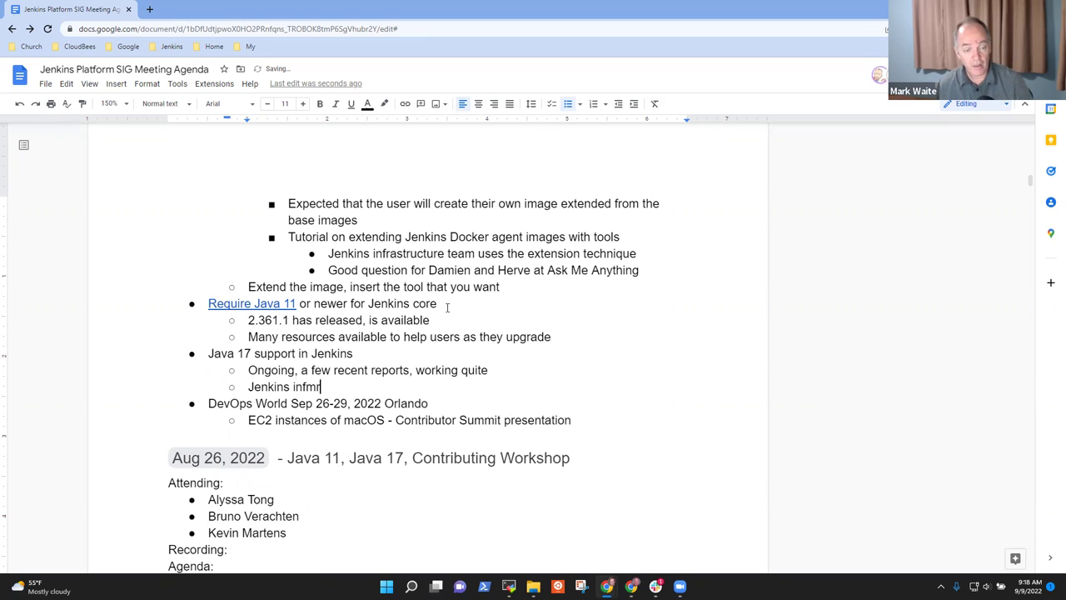
text(ra planning)
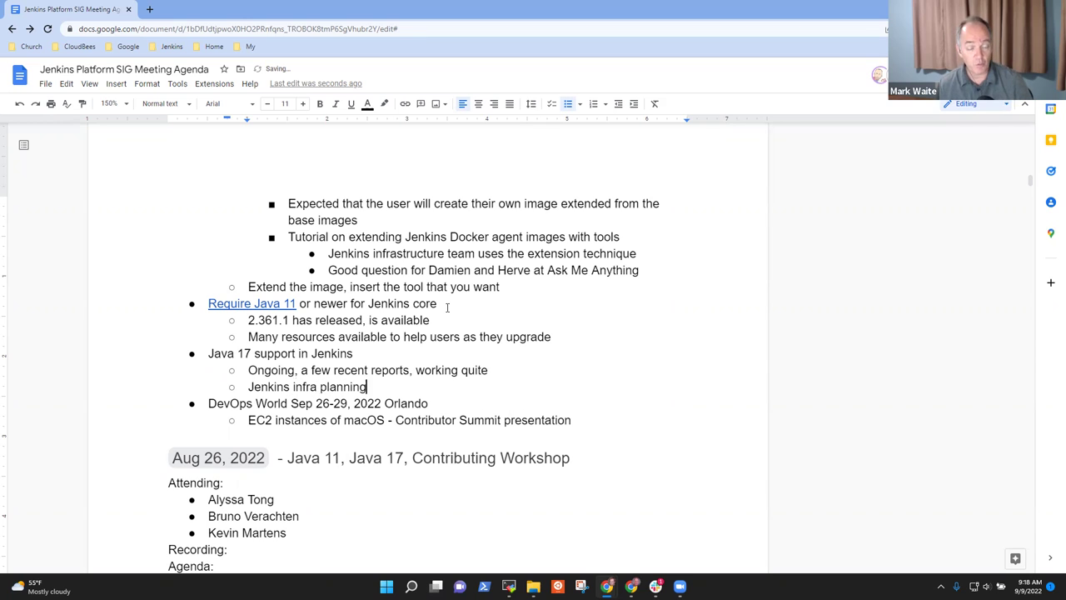
text( to put on)
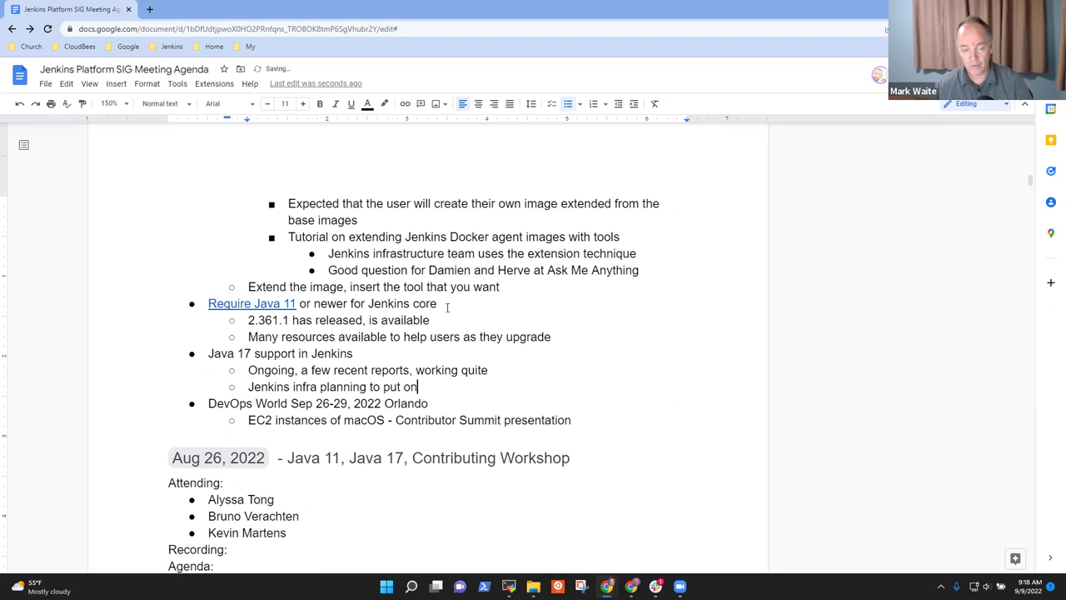
text(e or more of the infra machines)
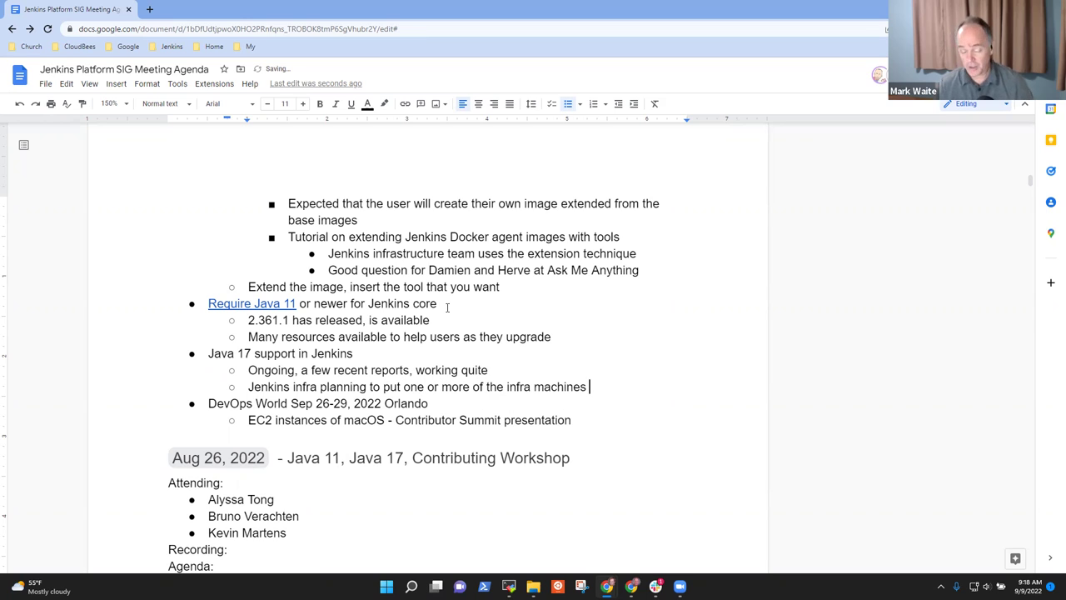
text( on JDK 17)
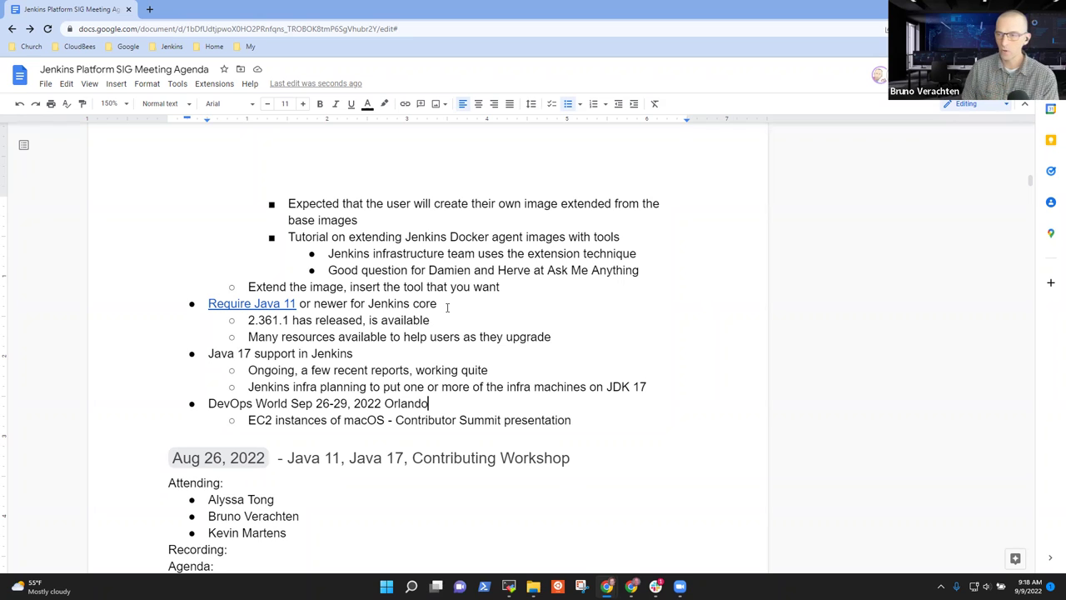
Insert 'Tuesday Sep 26, 2022' as a sub-bullet under DevOps World, above the EC2 instances note
key(Down)
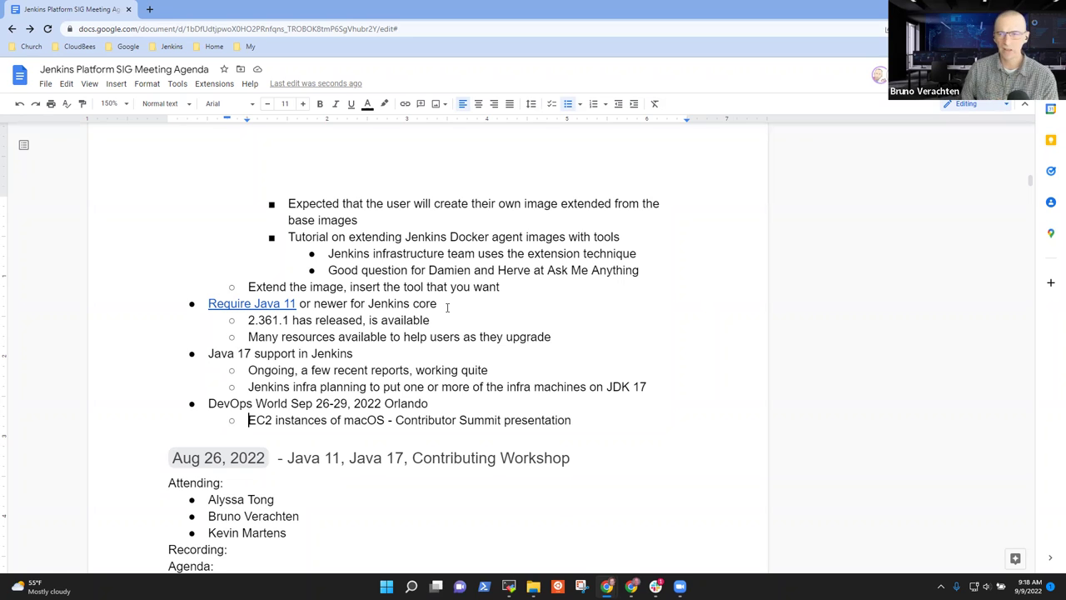
key(Home)
key(shift+End)
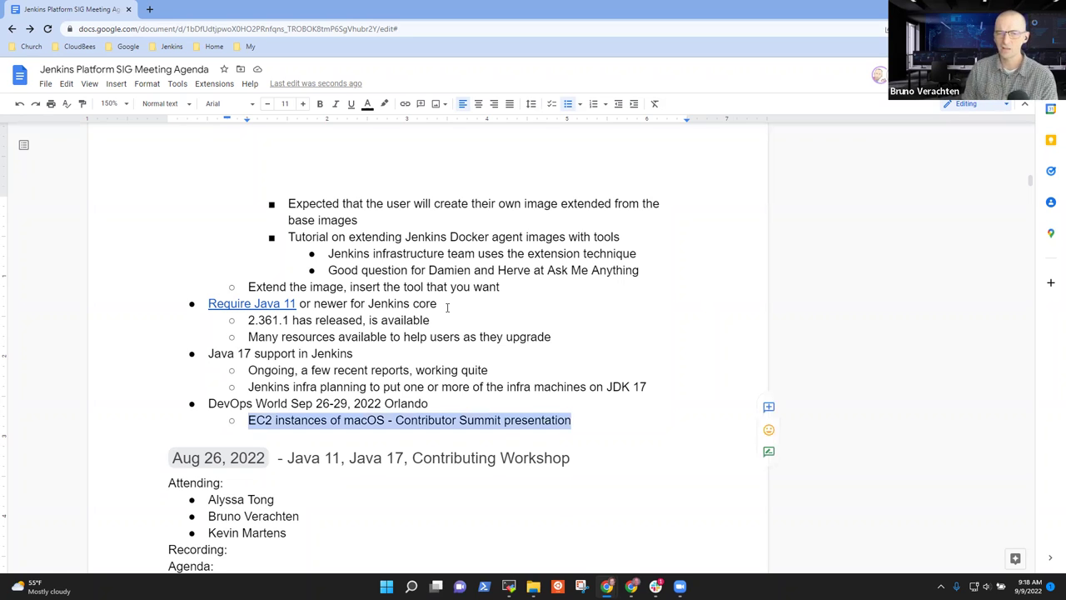
key(Up)
key(Return)
key(Tab)
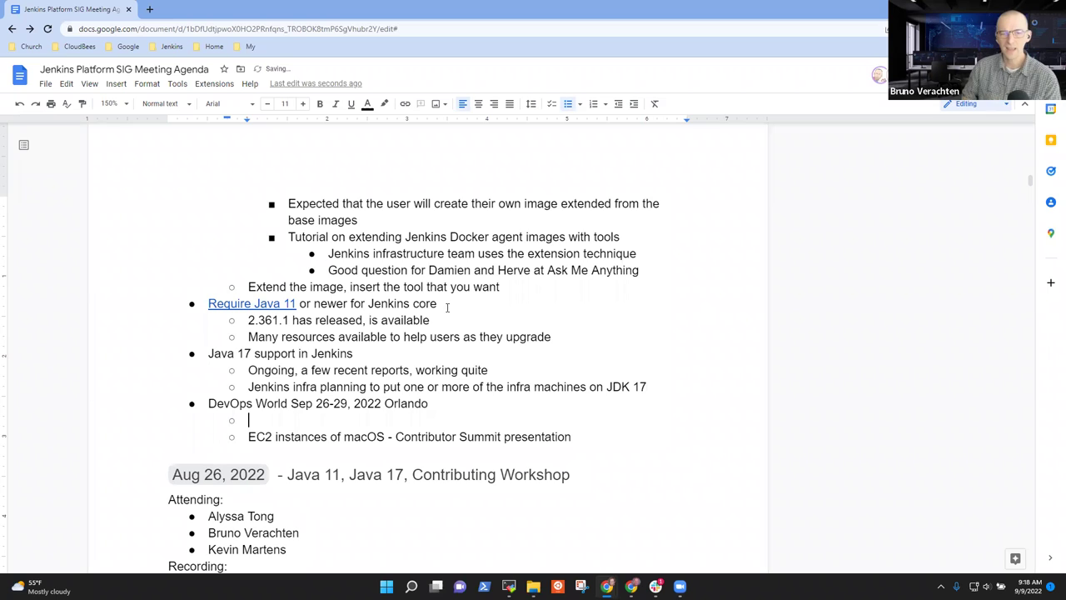
text(Tuesday)
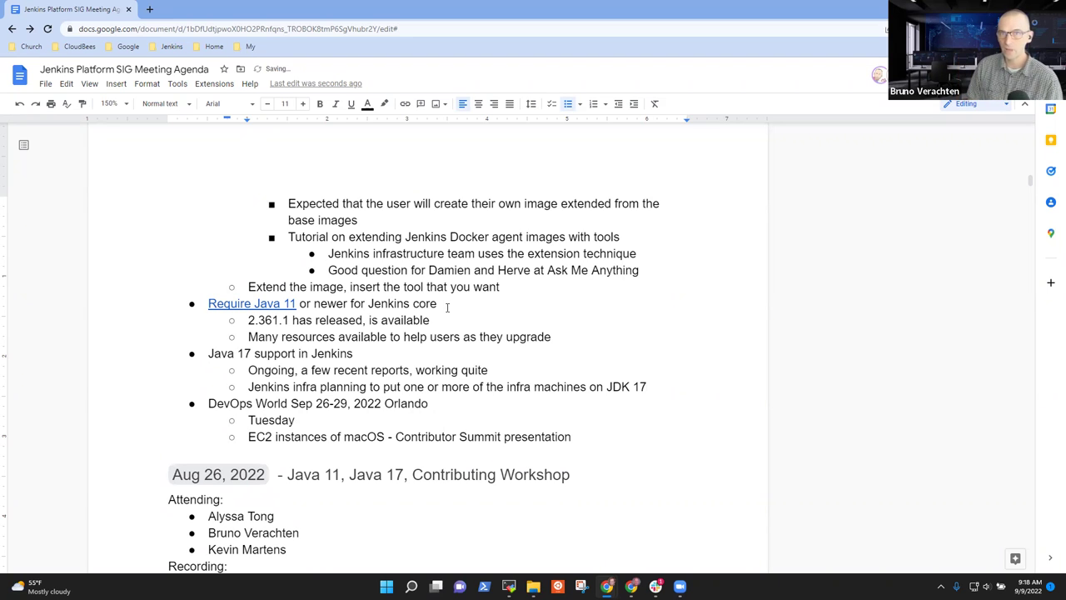
text( Sep 26, 202)
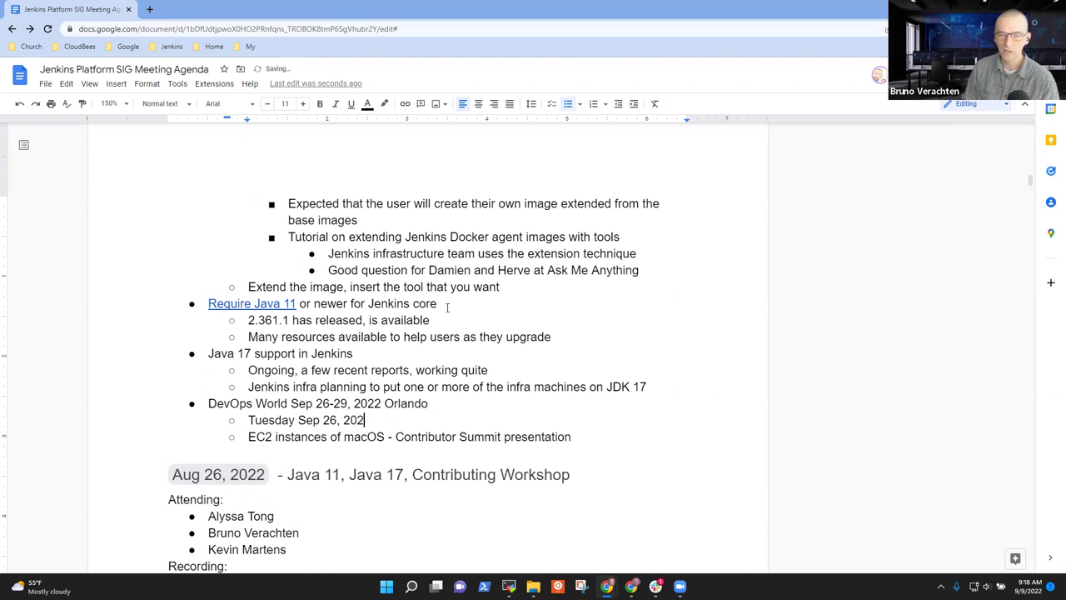
text(2)
key(Down)
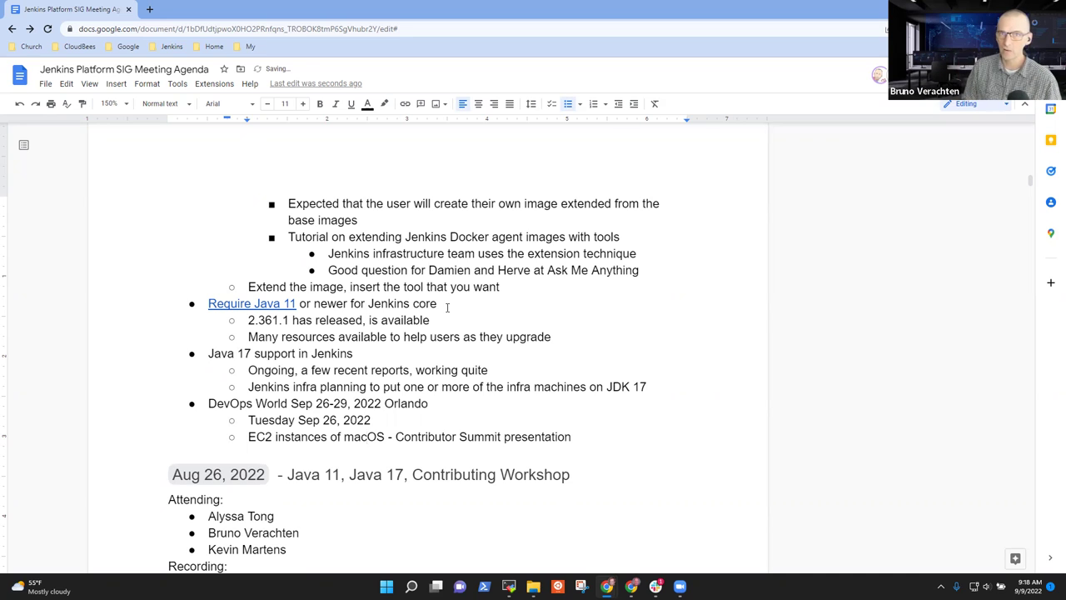
key(Home)
key(shift+End)
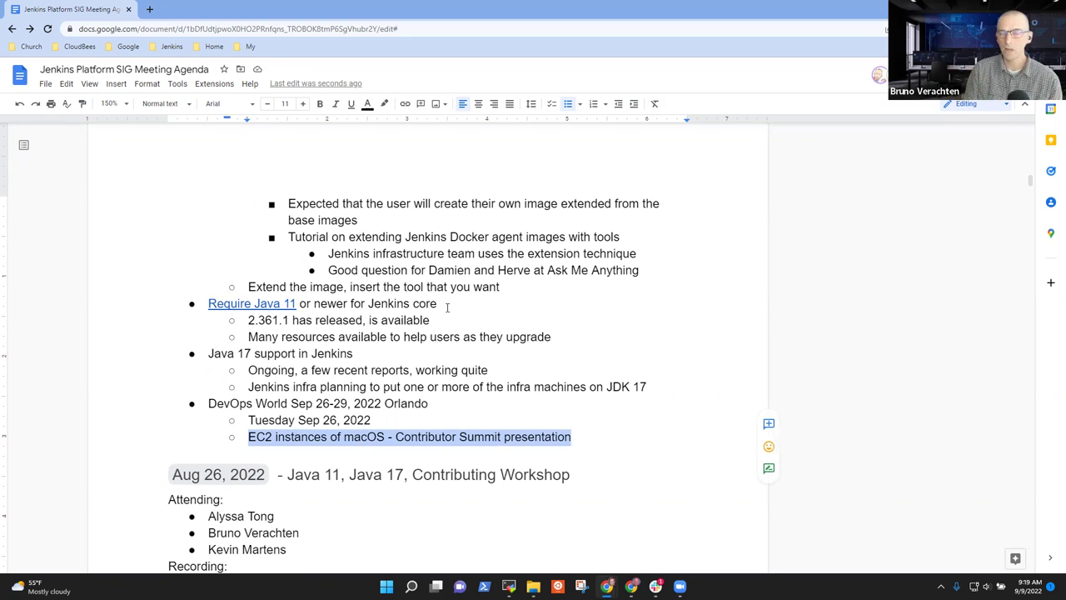
key(End)
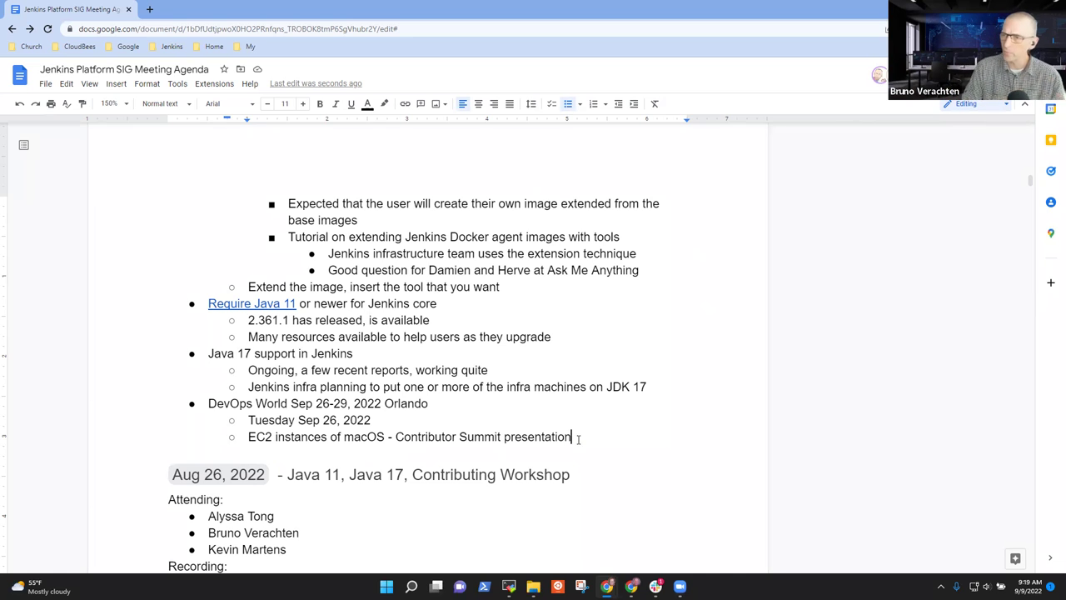
Below the EC2 instances note, type 'Also can discuss at the AWS booth or at the Jenkins booth'
key(Return)
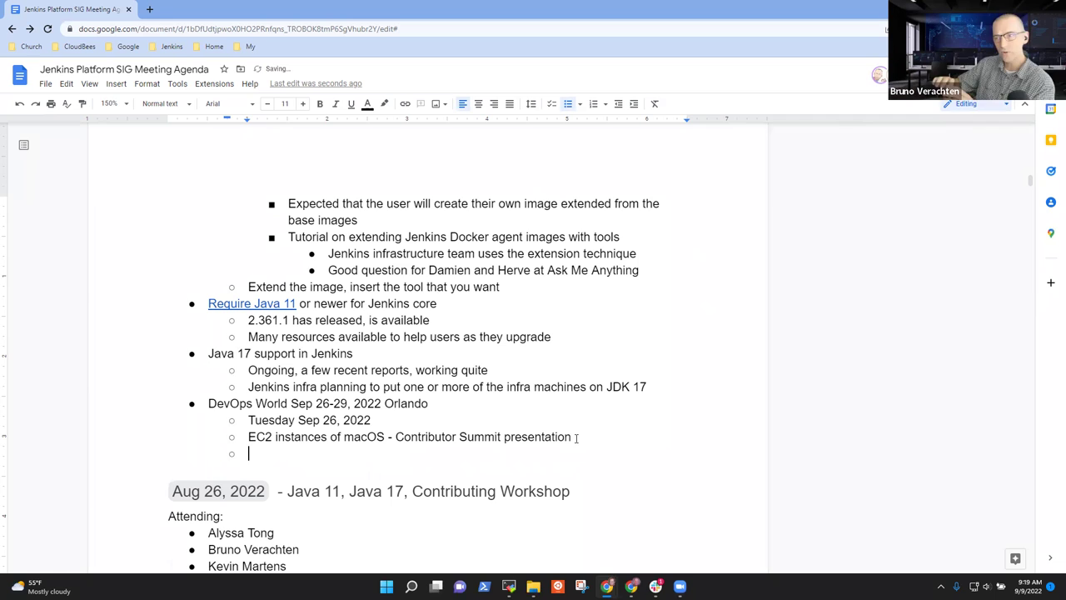
text(Also can disucss)
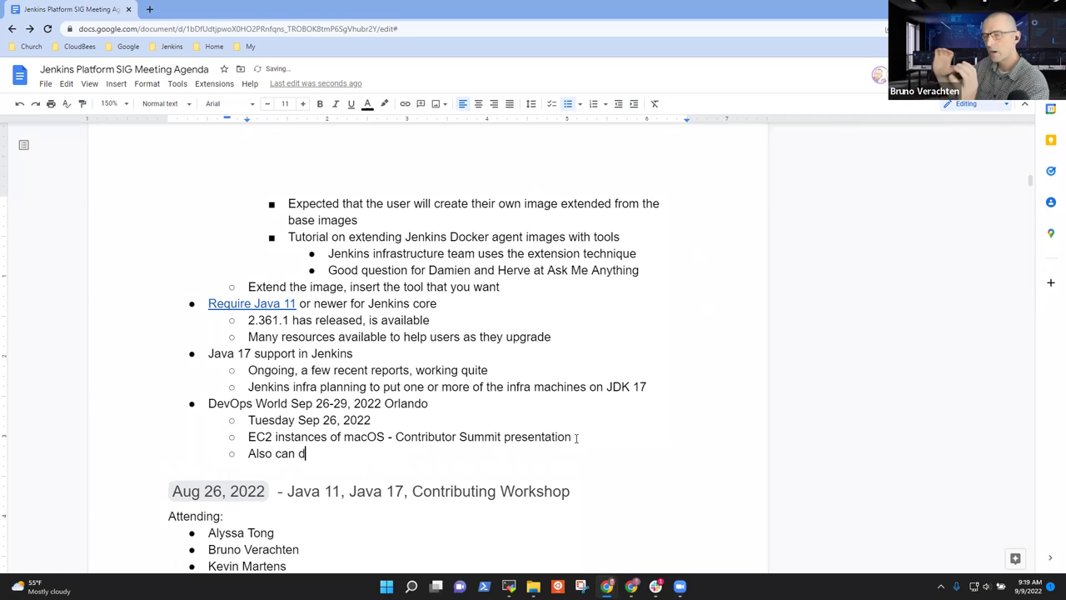
key(BackSpace)
key(BackSpace)
key(BackSpace)
text(ss)
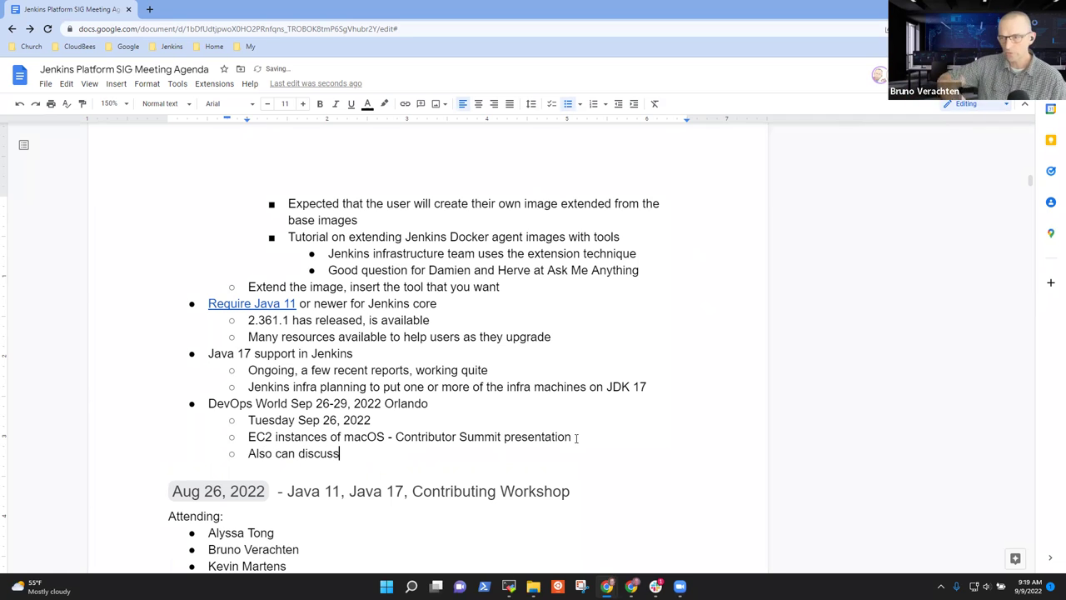
text( at the Jenkins)
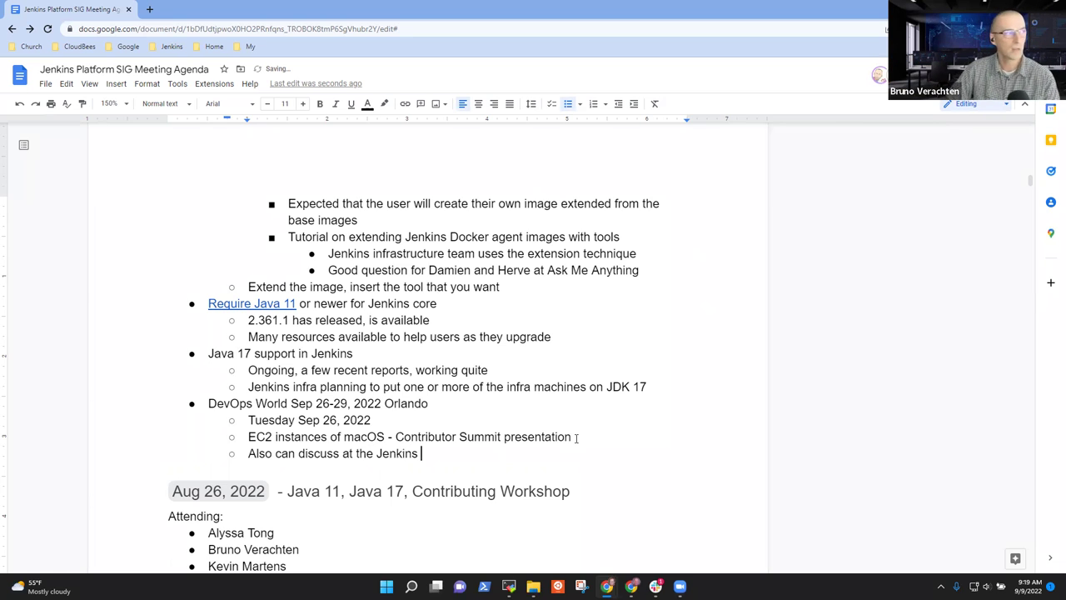
key(ctrl+BackSpace)
text(AWS )
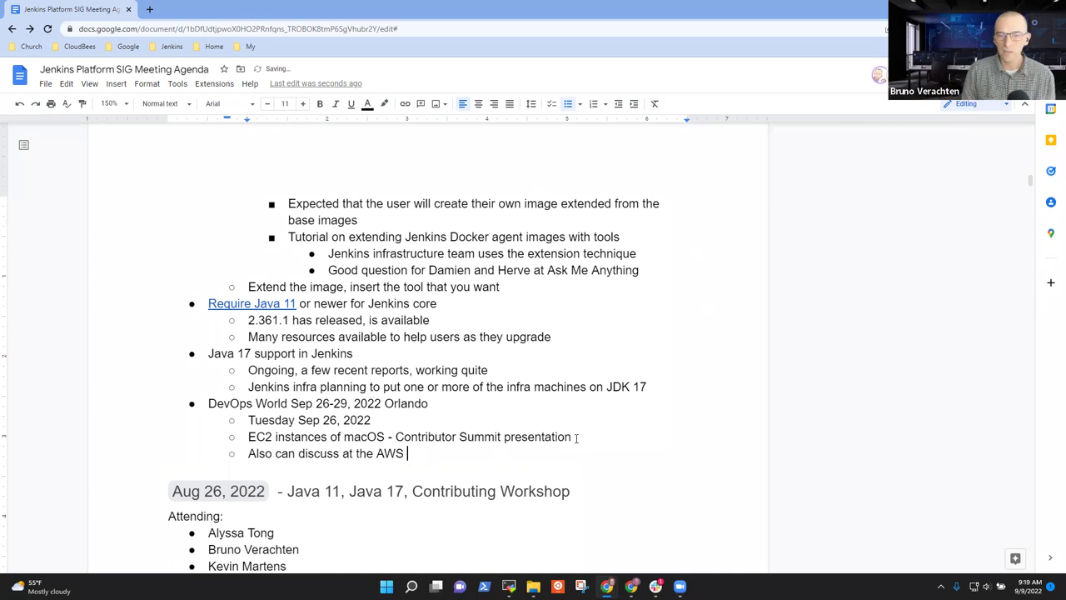
text(booth or ant)
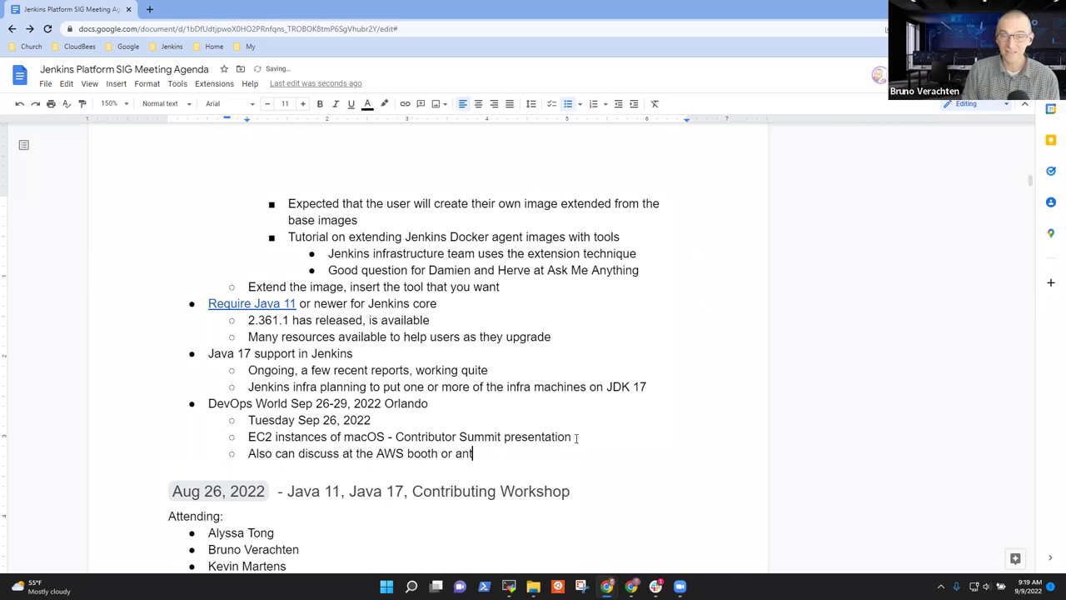
key(BackSpace)
key(BackSpace)
text(t the )
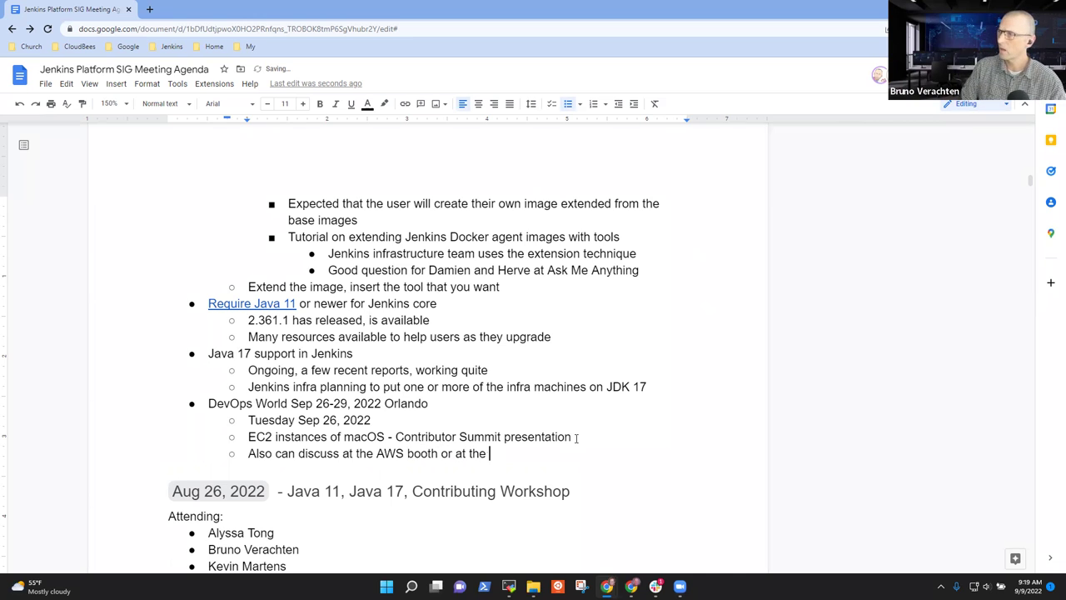
text(Jenkins booth)
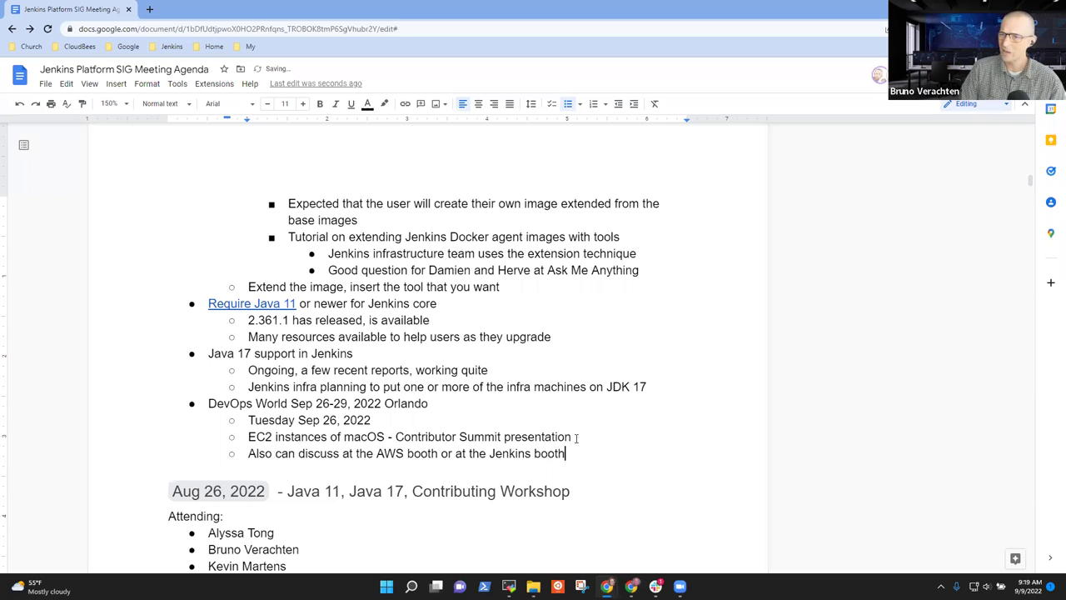